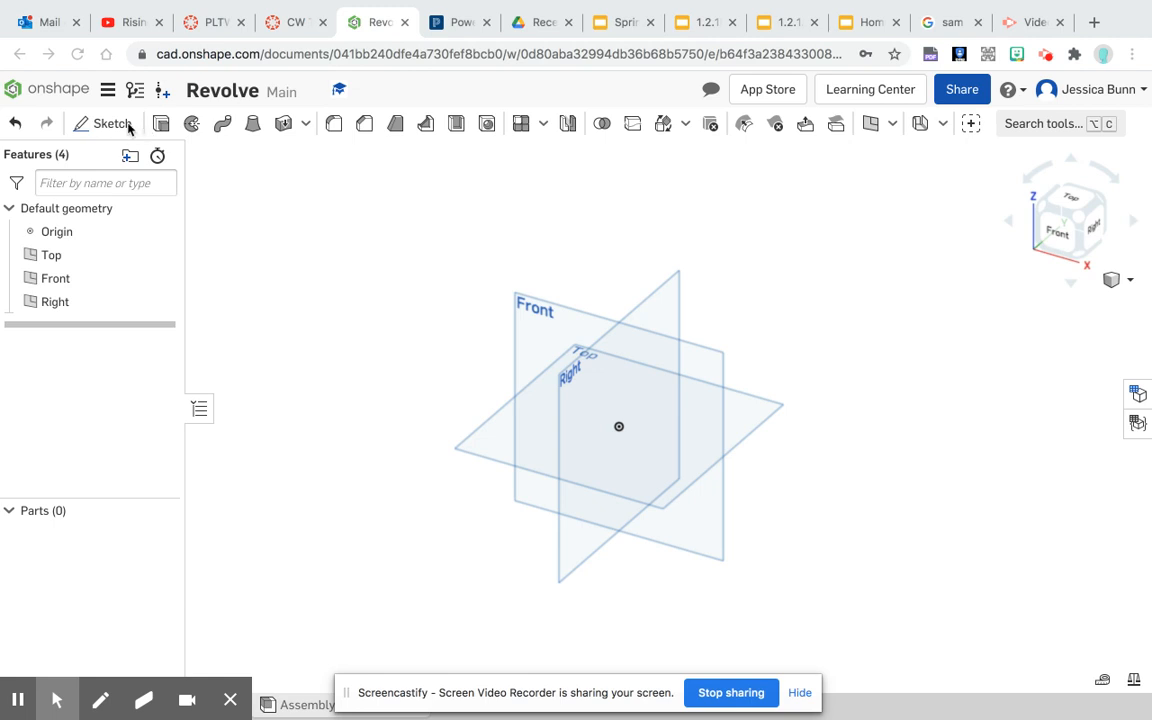
Start a new sketch on the Front plane and view it straight from the front.
left_click(112, 128)
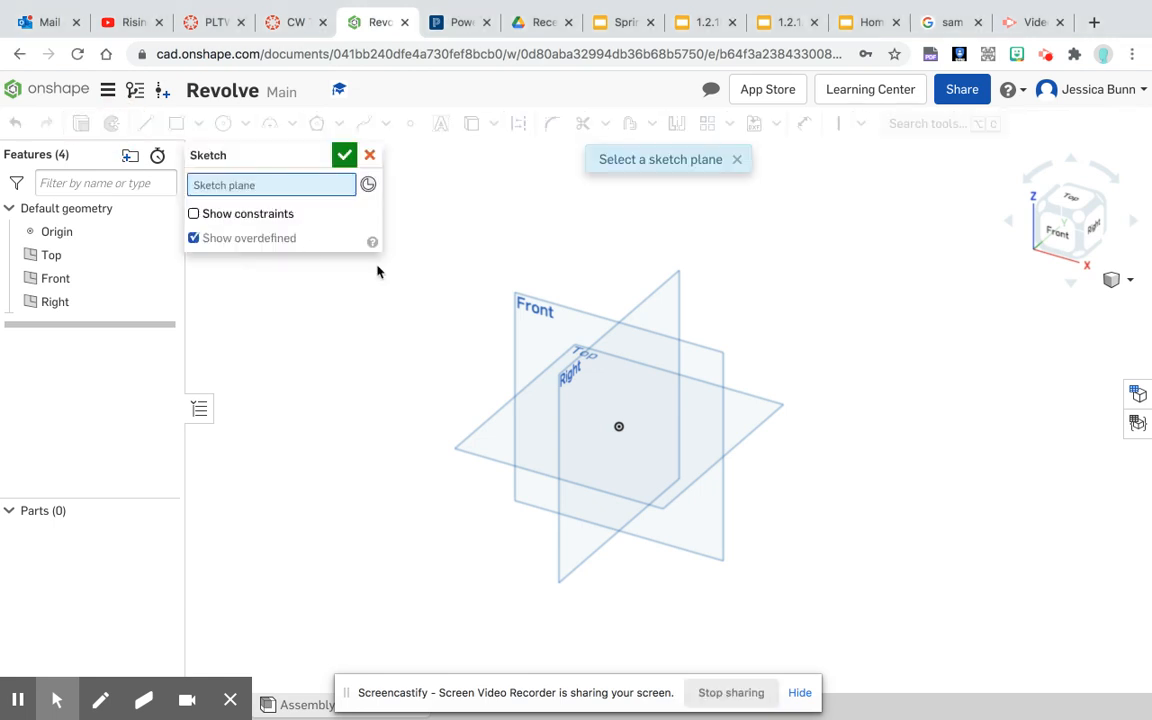
left_click(534, 308)
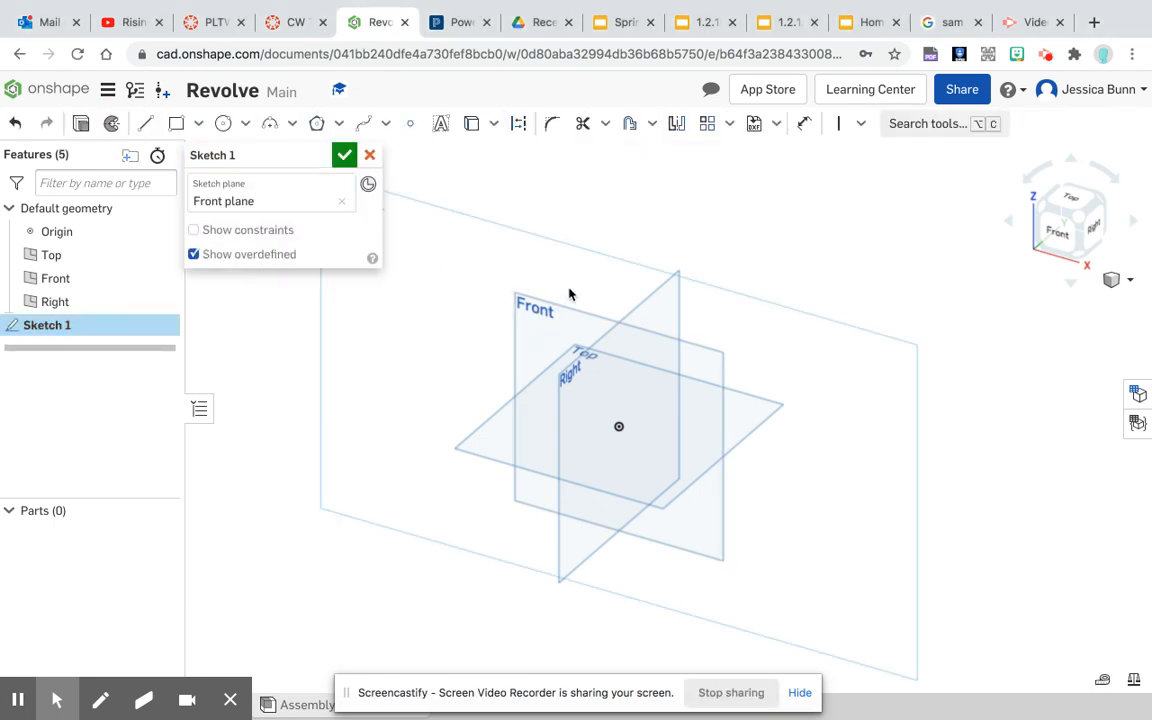
left_click(1055, 230)
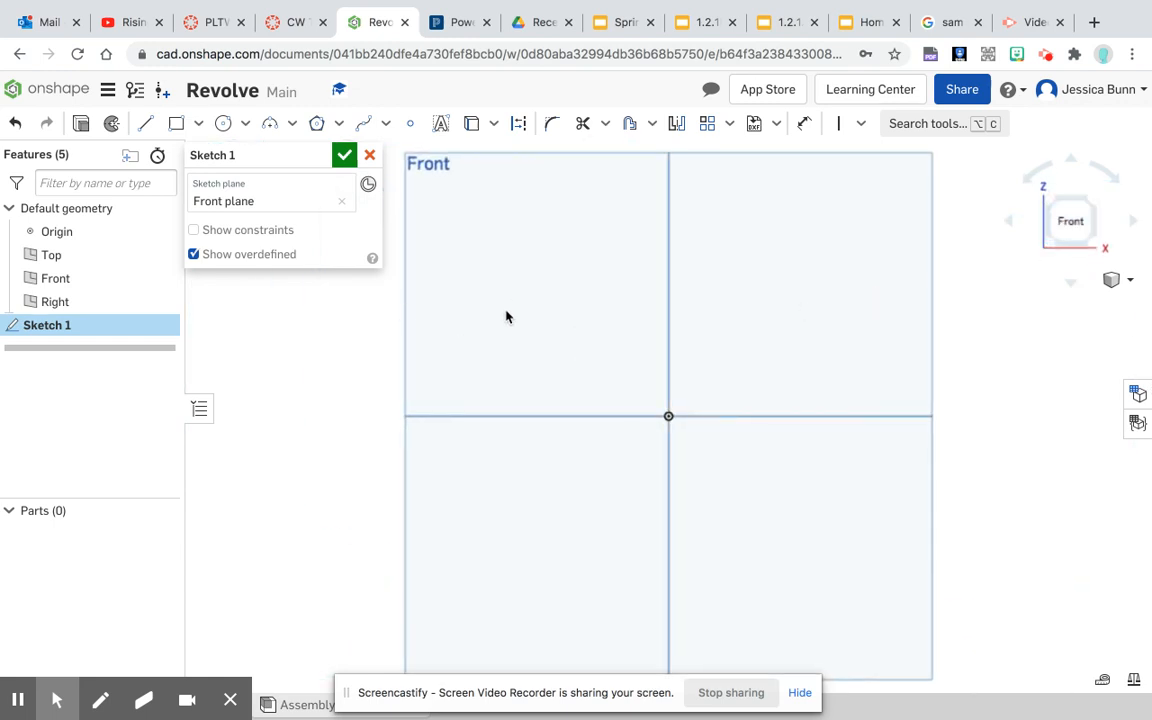
Sketch a closed four-sided line profile about 2.73 in tall, left of the origin, with slanted upper and lower edges.
left_click(145, 123)
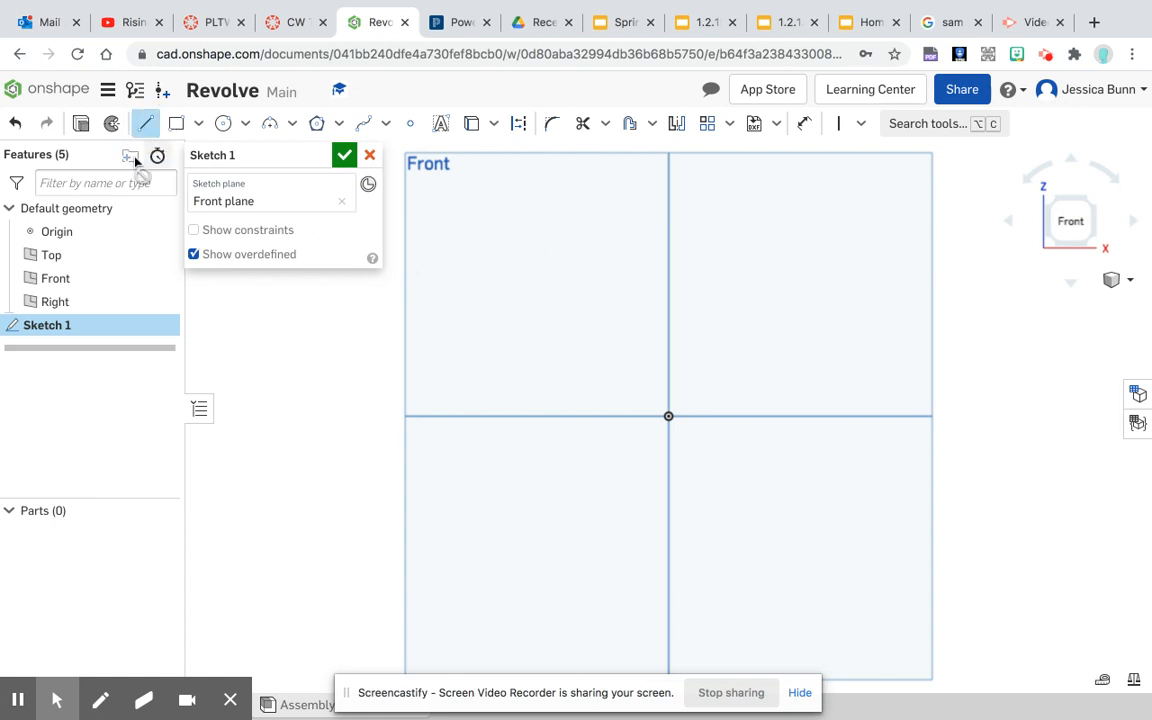
left_click(541, 251)
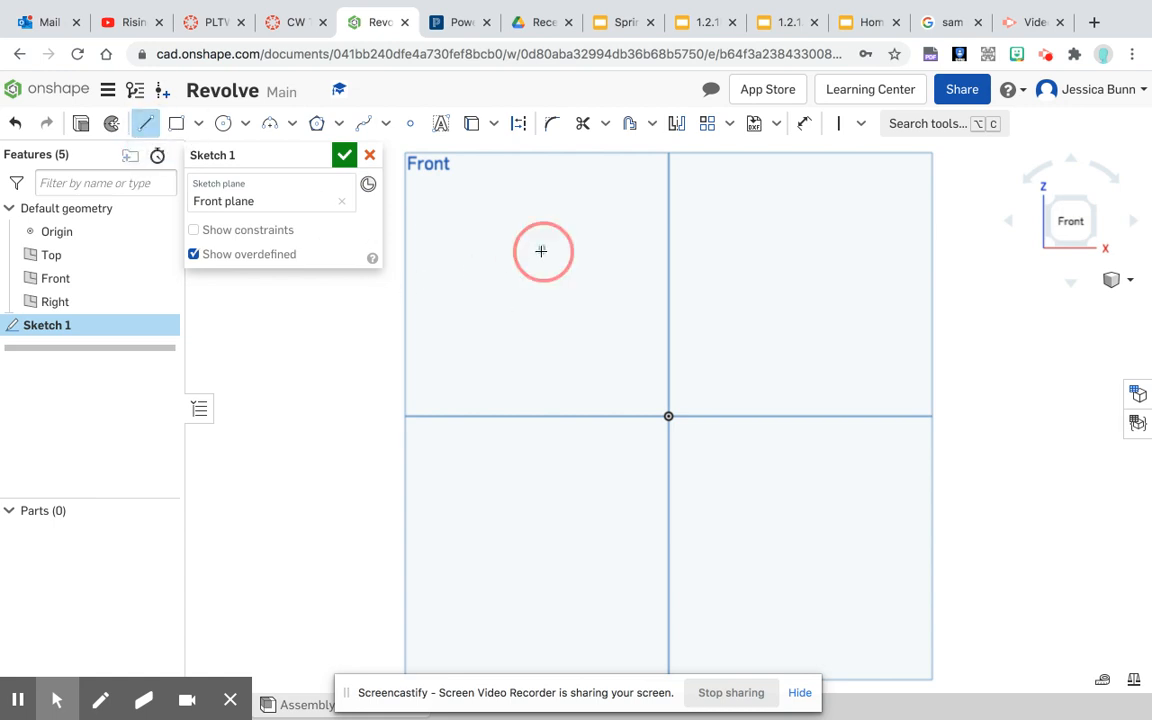
left_click(501, 302)
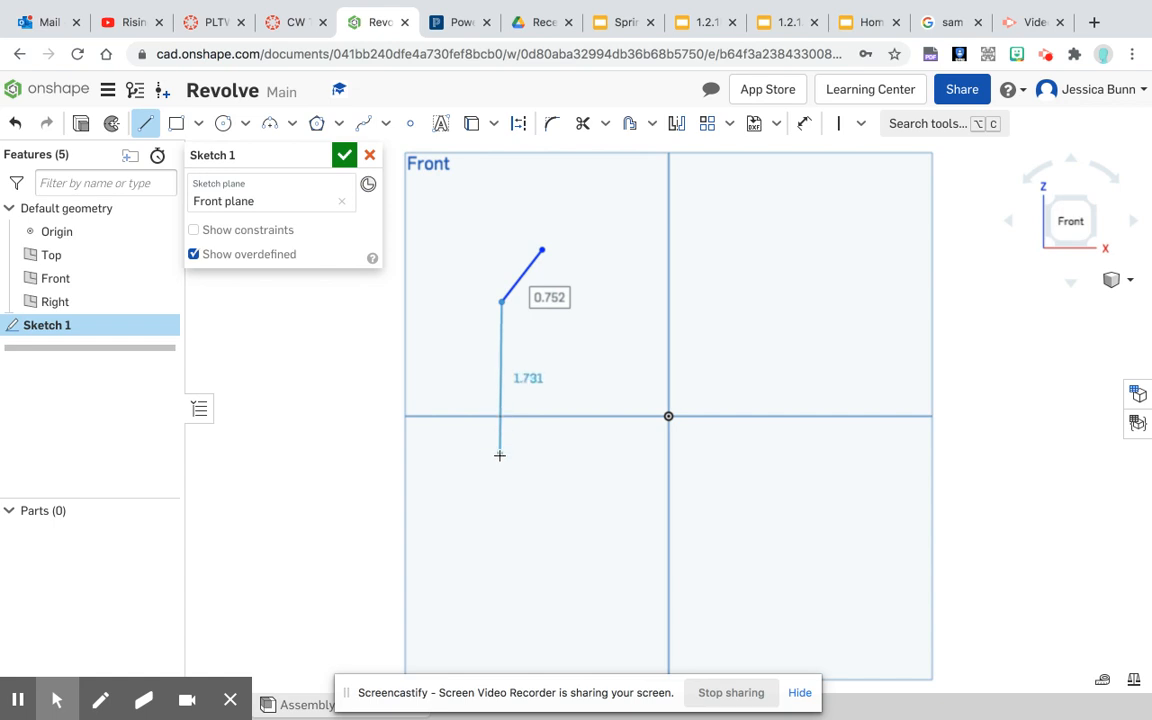
left_click(500, 455)
left_click(557, 488)
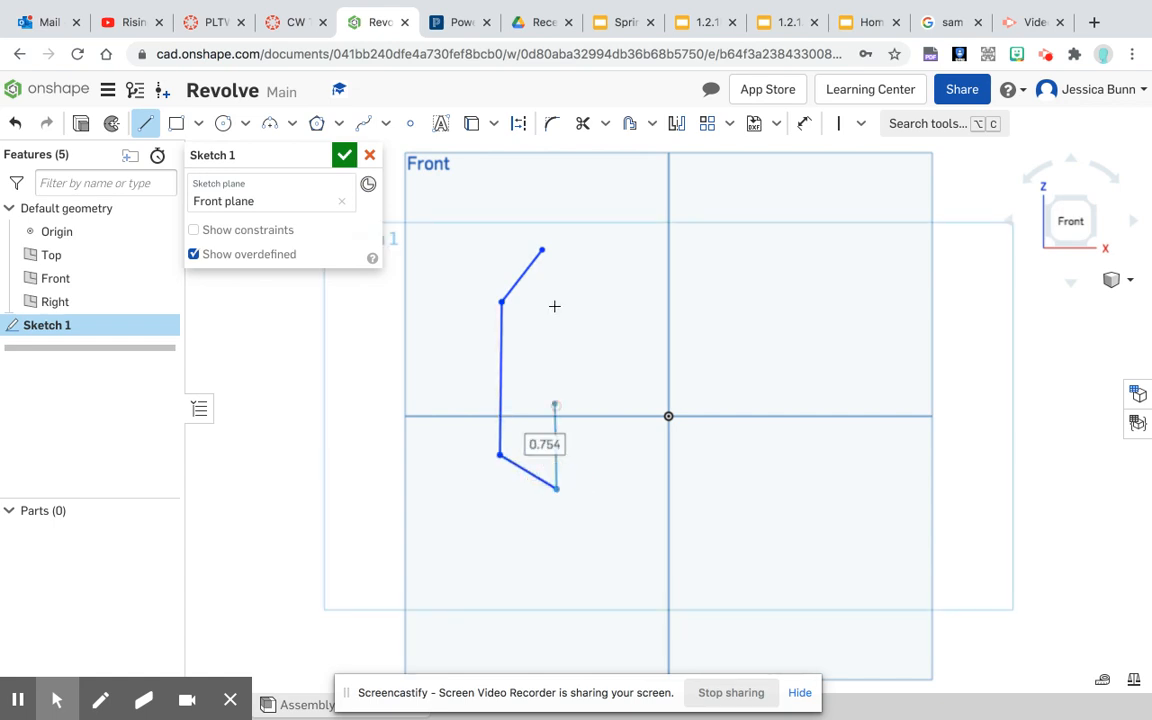
left_click(543, 250)
right_click(586, 258)
left_click(619, 265)
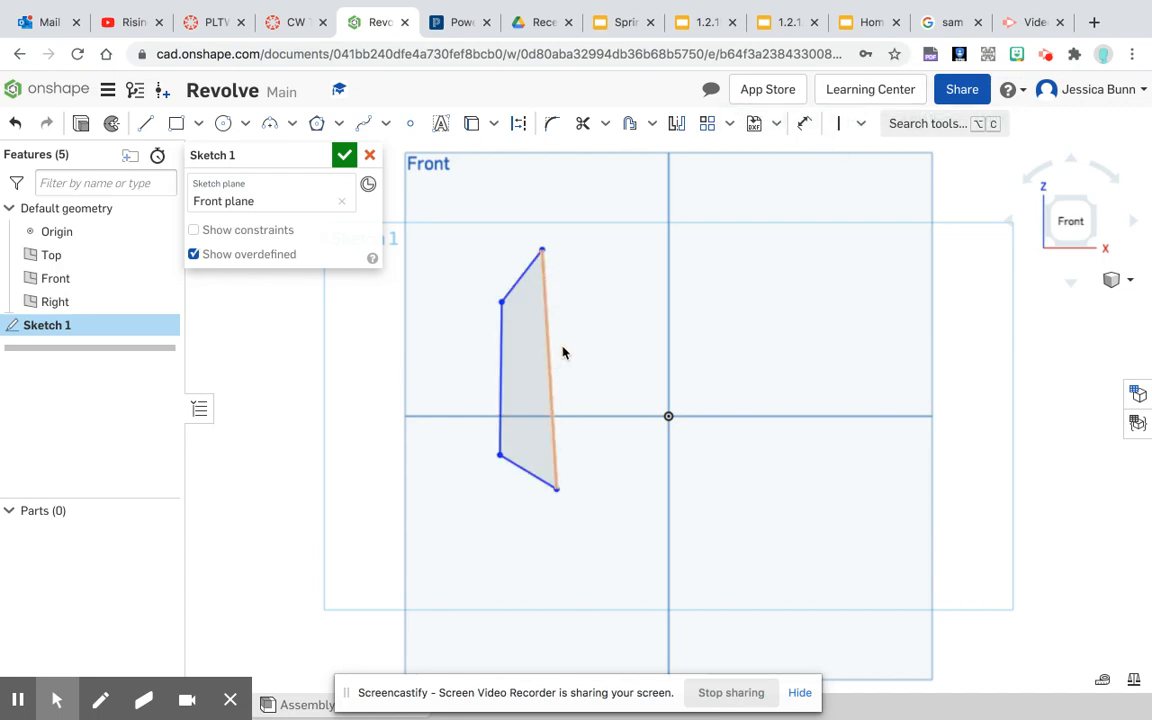
Apply vertical constraints to the profile's two long sides.
left_click(840, 125)
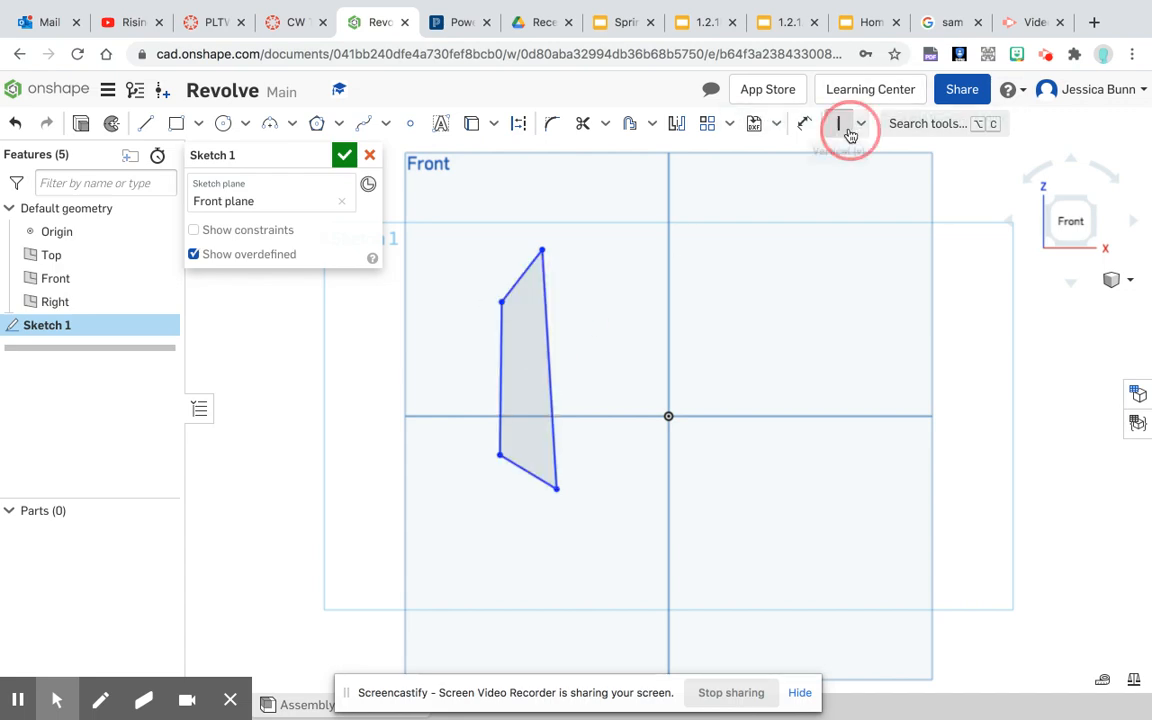
left_click(553, 370)
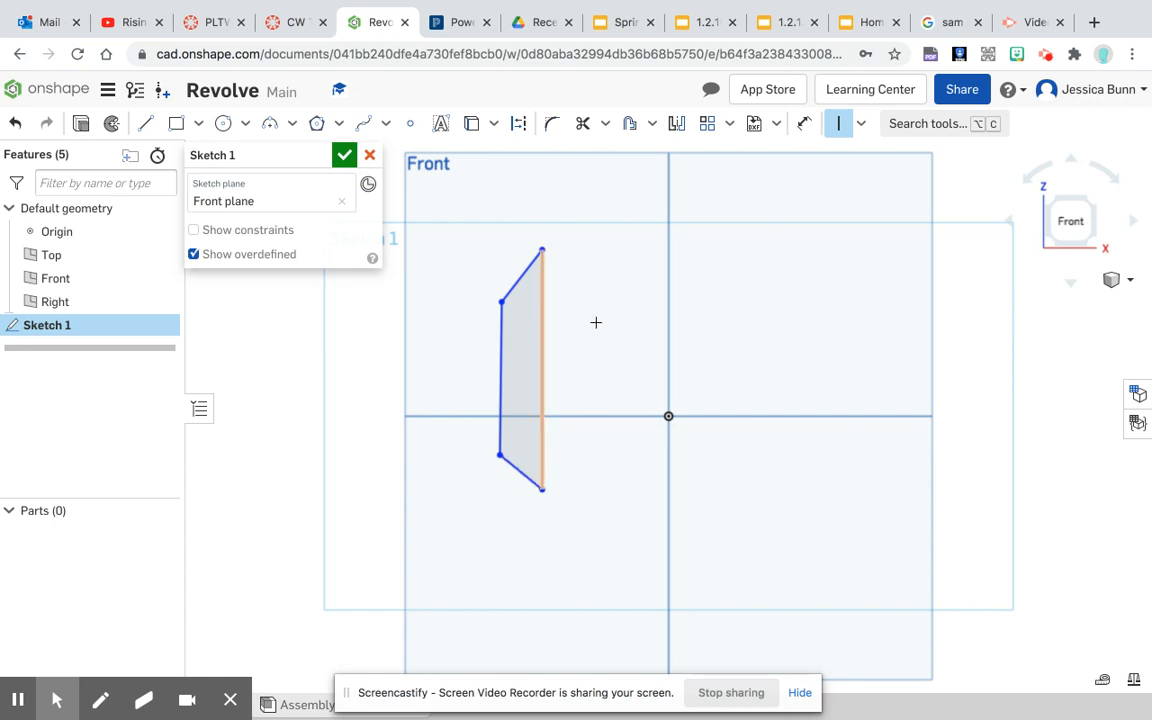
left_click(503, 381)
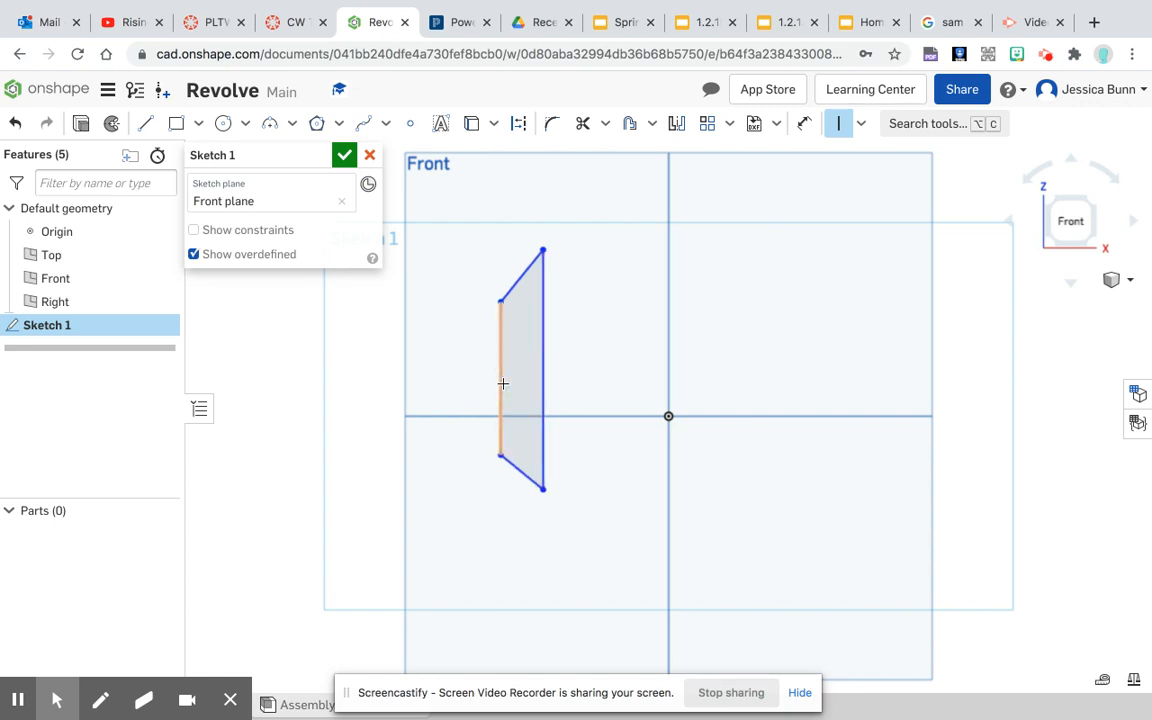
Dimension the profile's longer vertical side, nearest the origin, to 1.5 in.
left_click(805, 123)
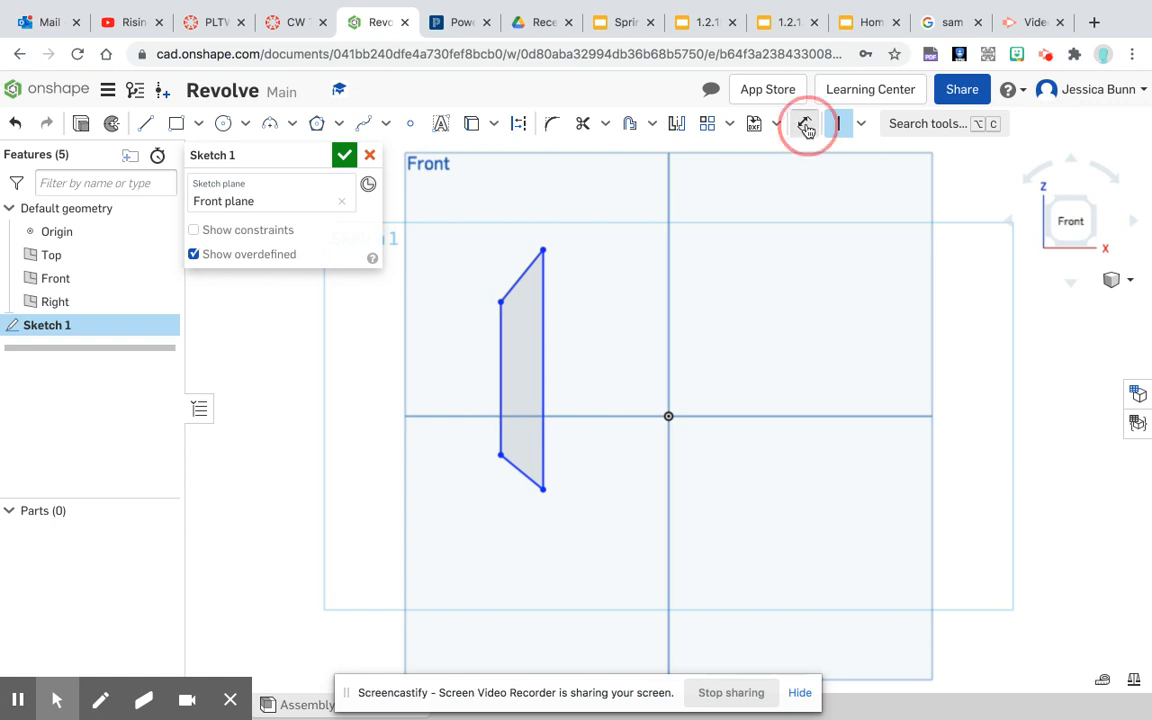
left_click(543, 353)
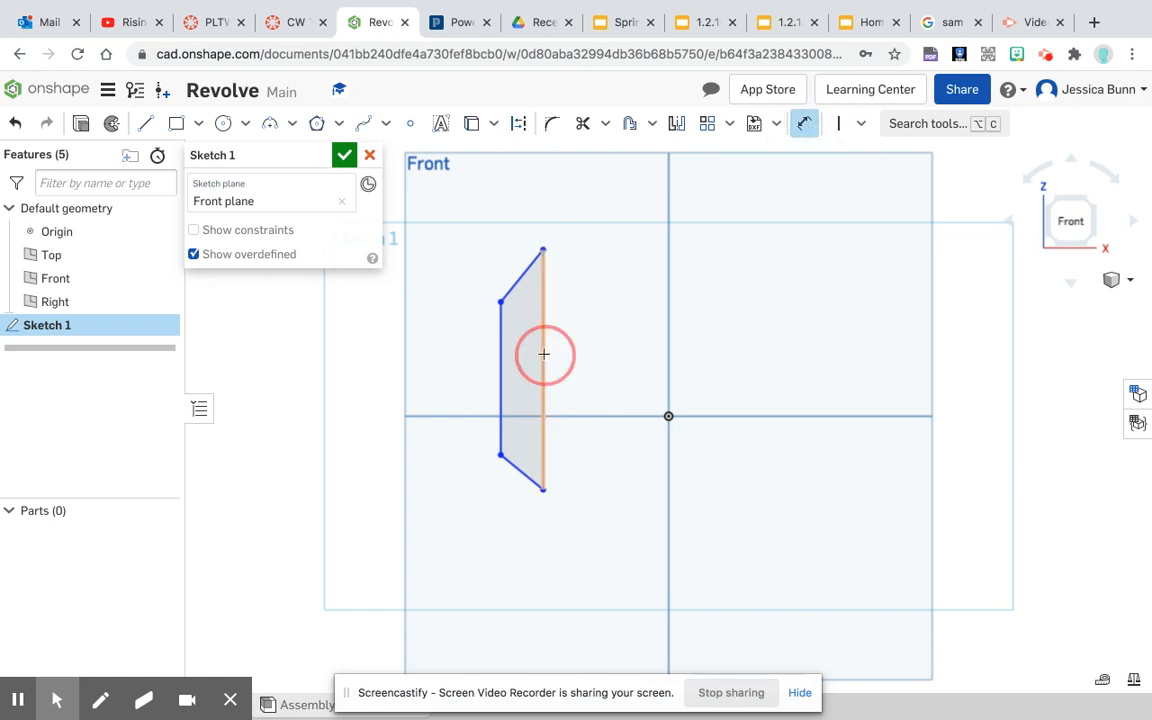
left_click(606, 348)
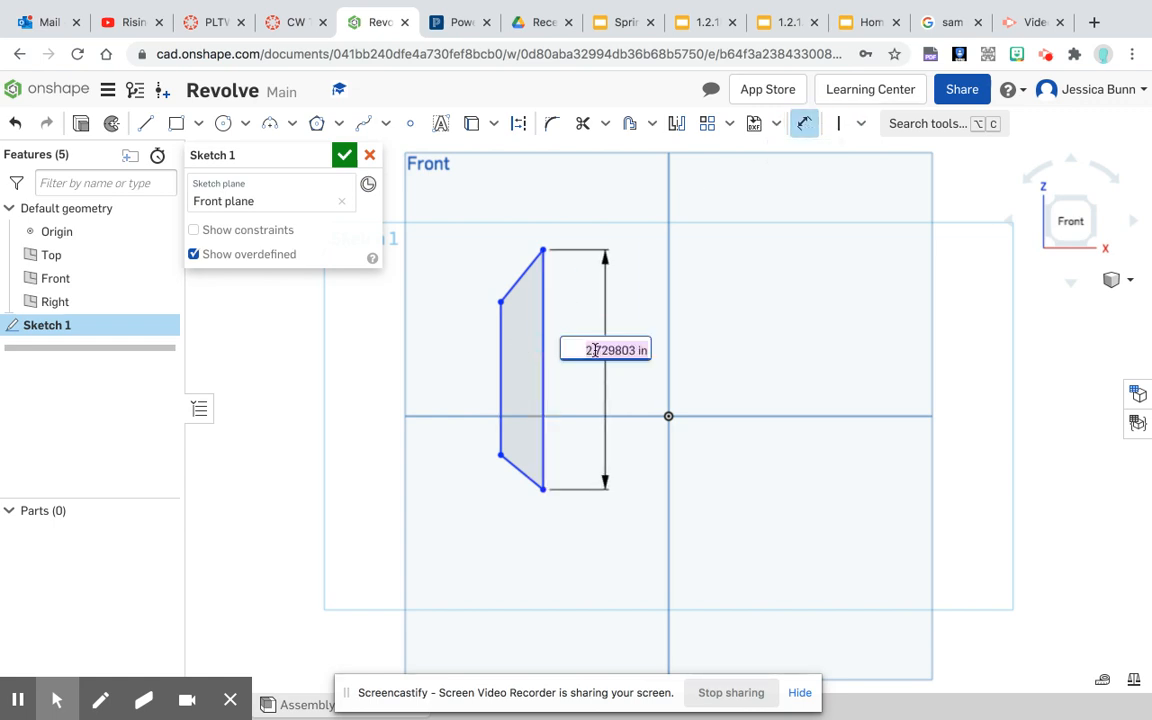
type("1.5")
key("Escape")
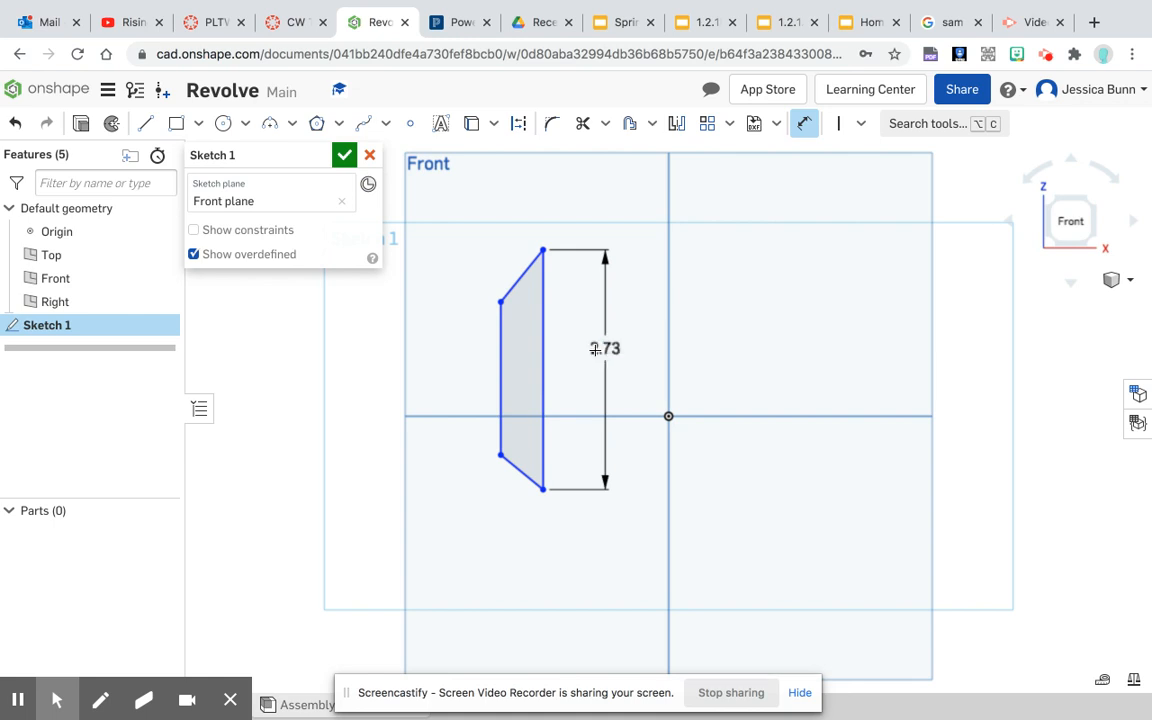
Dimension the profile's shorter outer vertical side to 1 in.
left_click(506, 375)
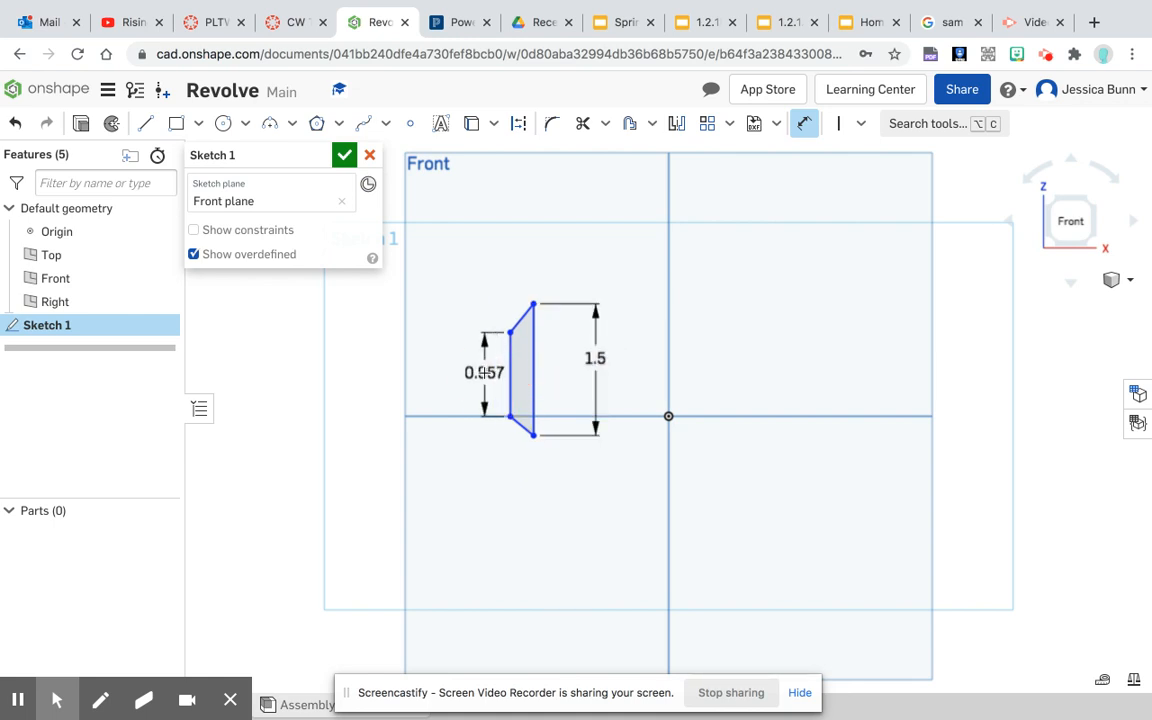
left_click(483, 374)
key("Return")
Dimension the profile's upper slanted edge to 0.35 in.
scroll(528, 310, "down", 1)
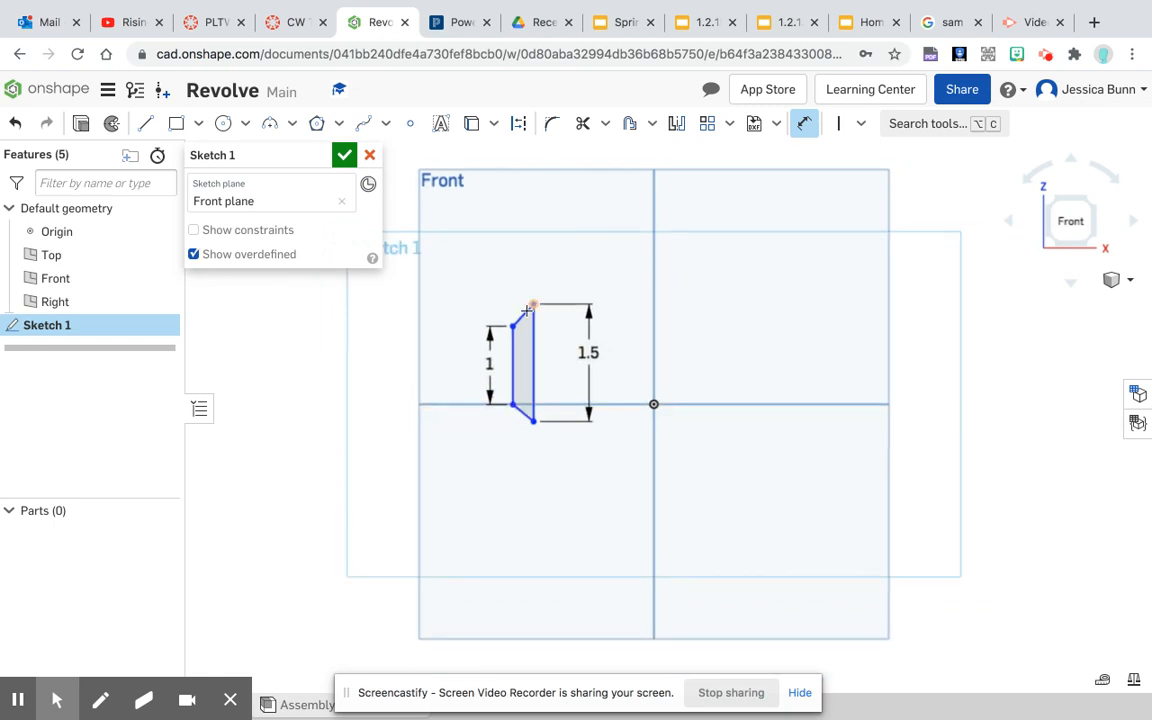
scroll(526, 312, "up", 2)
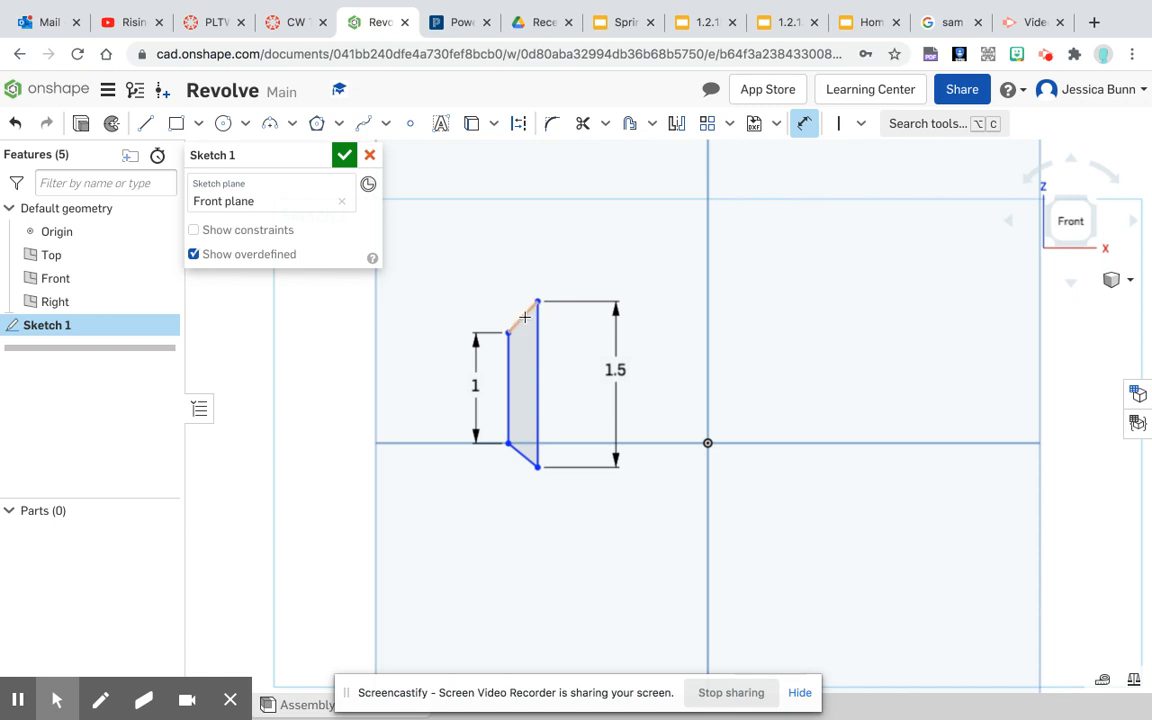
left_click(515, 310)
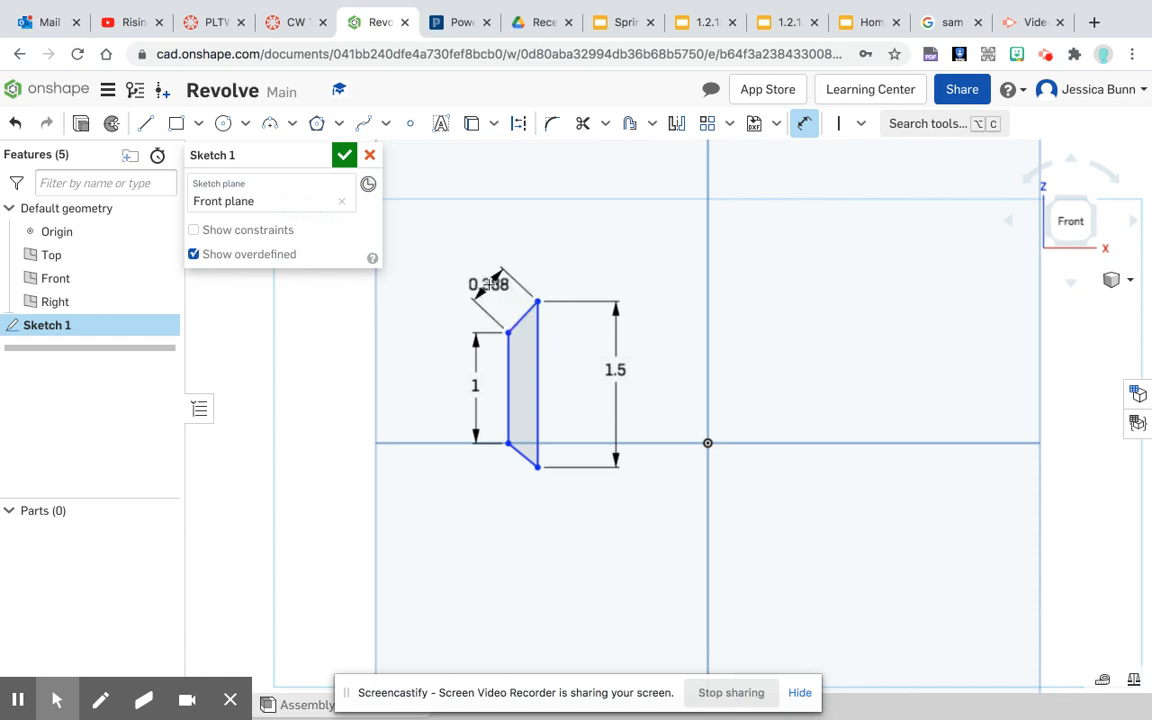
left_click(489, 285)
key("BackSpace")
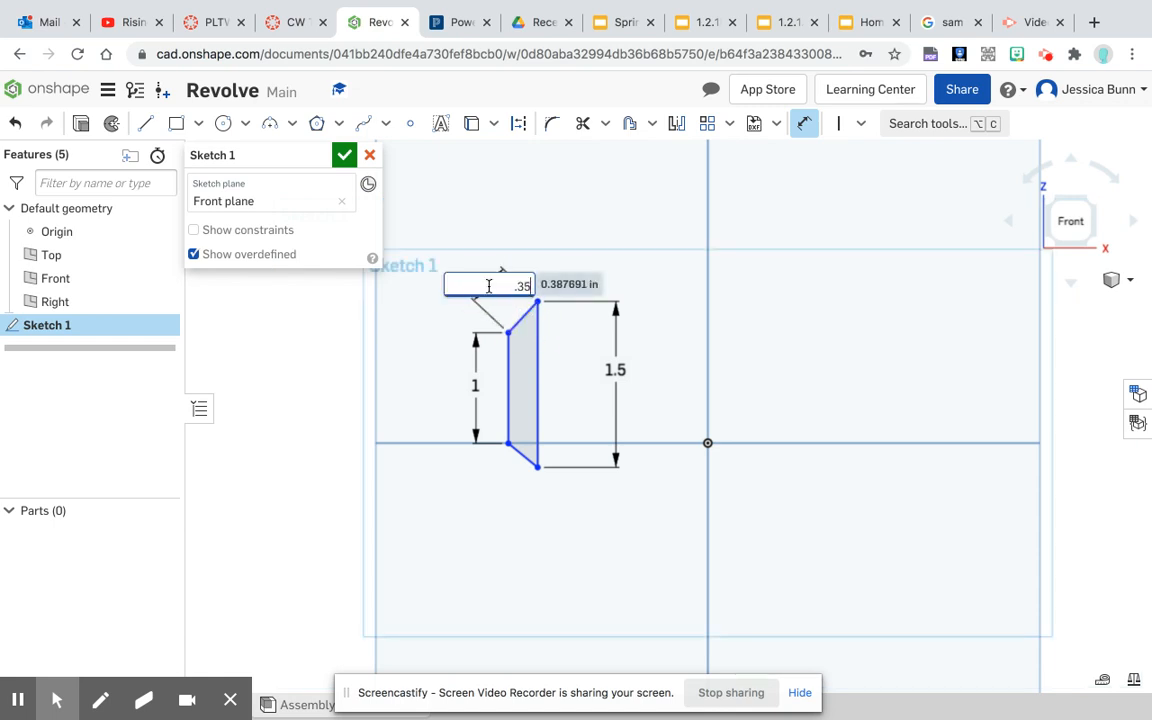
type(".358")
key("Return")
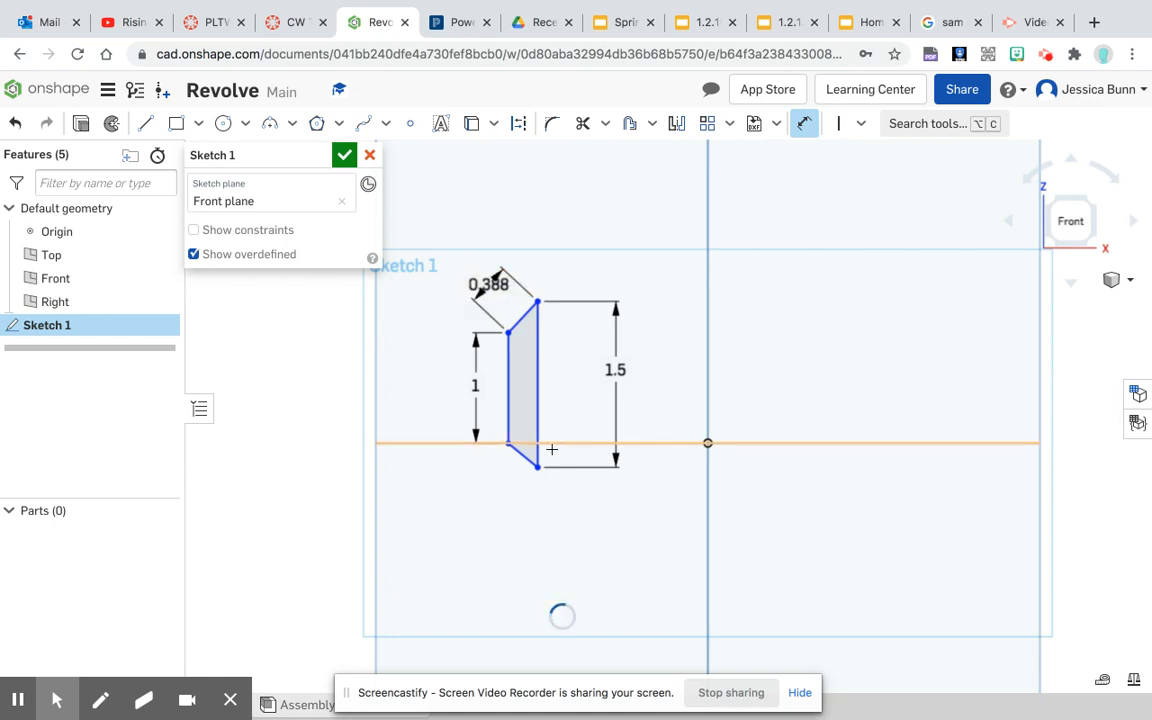
scroll(518, 457, "up", 3)
left_click(521, 457)
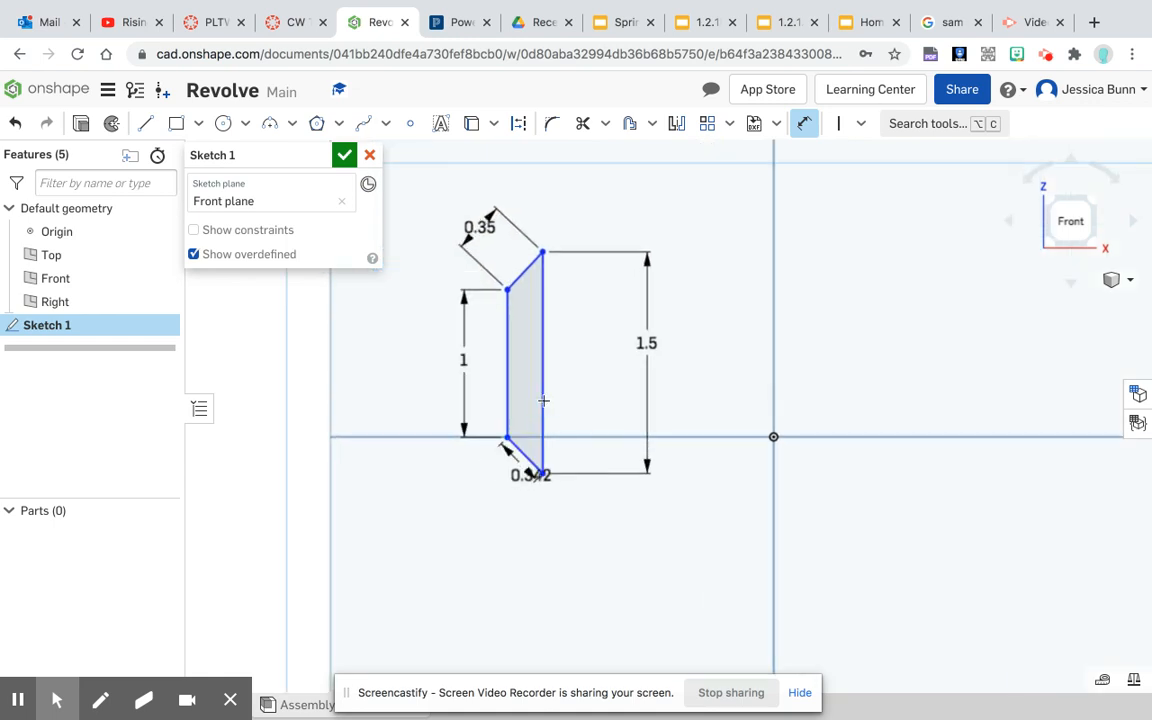
left_click(452, 497)
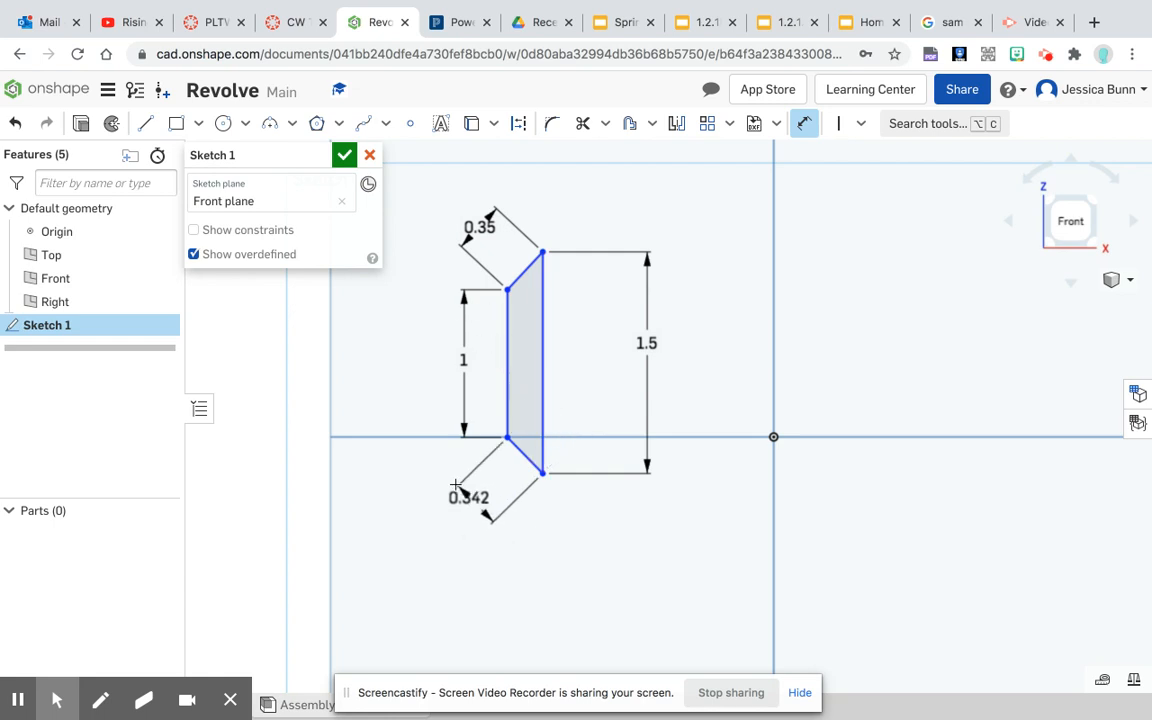
scroll(455, 490, "down", 2)
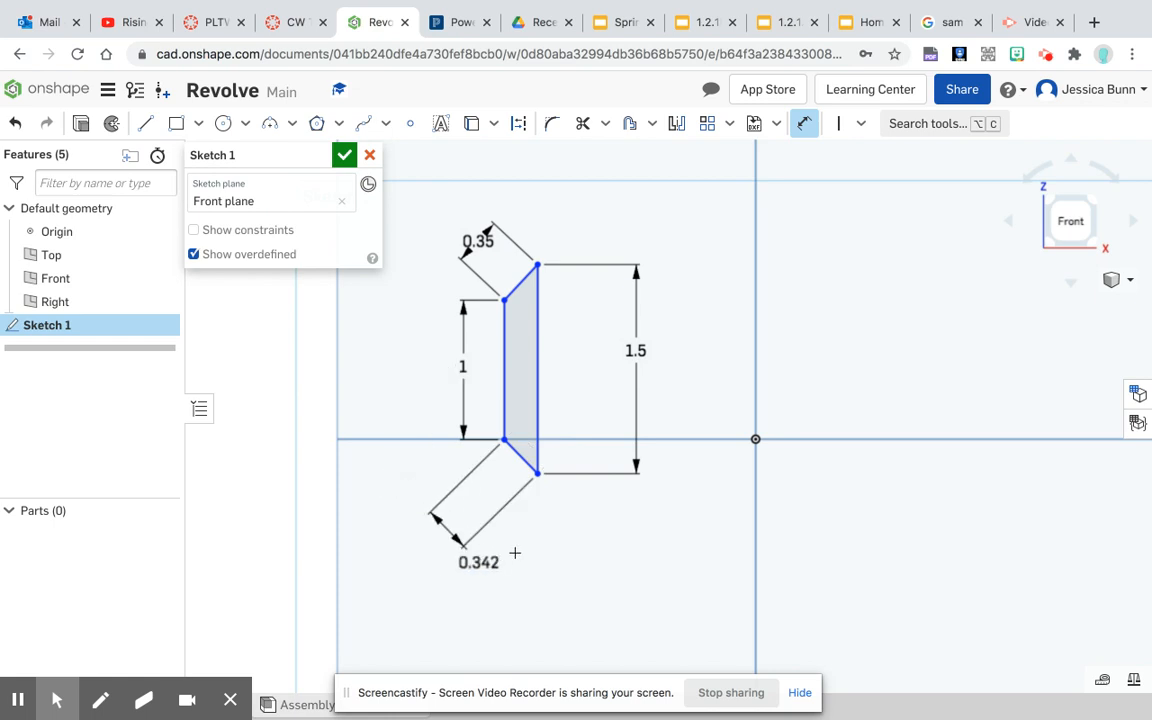
key("Escape")
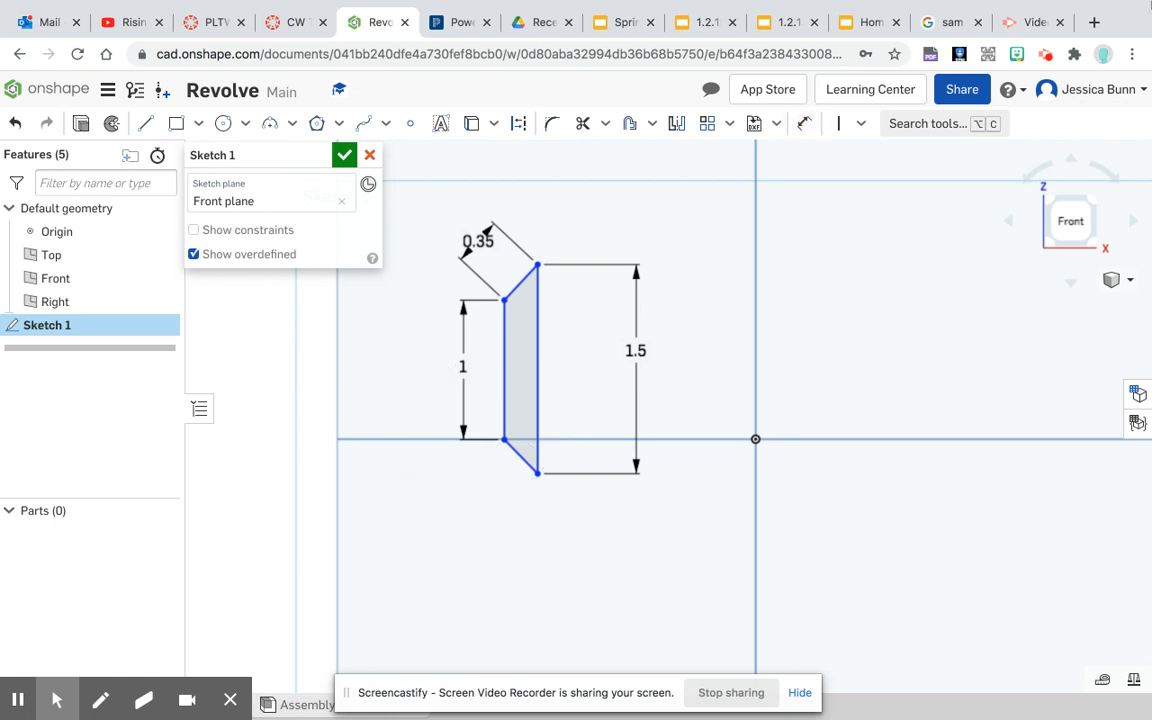
Dimension the distance between the profile's two vertical sides to 0.25 in.
left_click(805, 123)
left_click(505, 406)
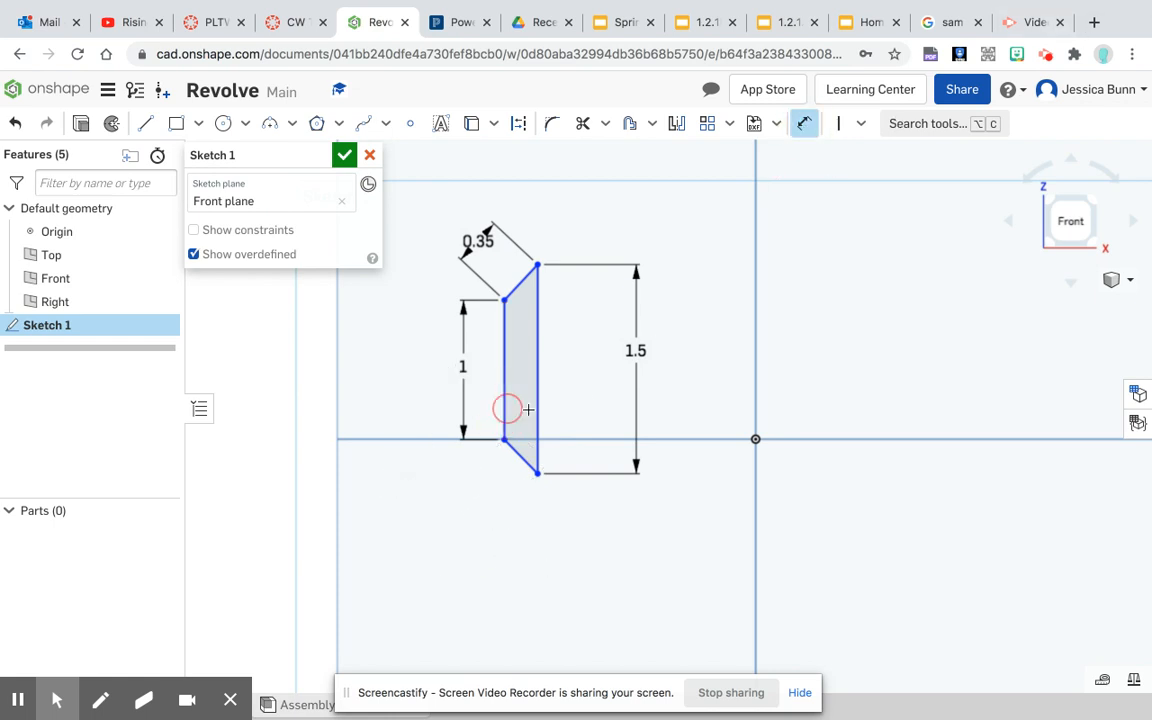
left_click(536, 410)
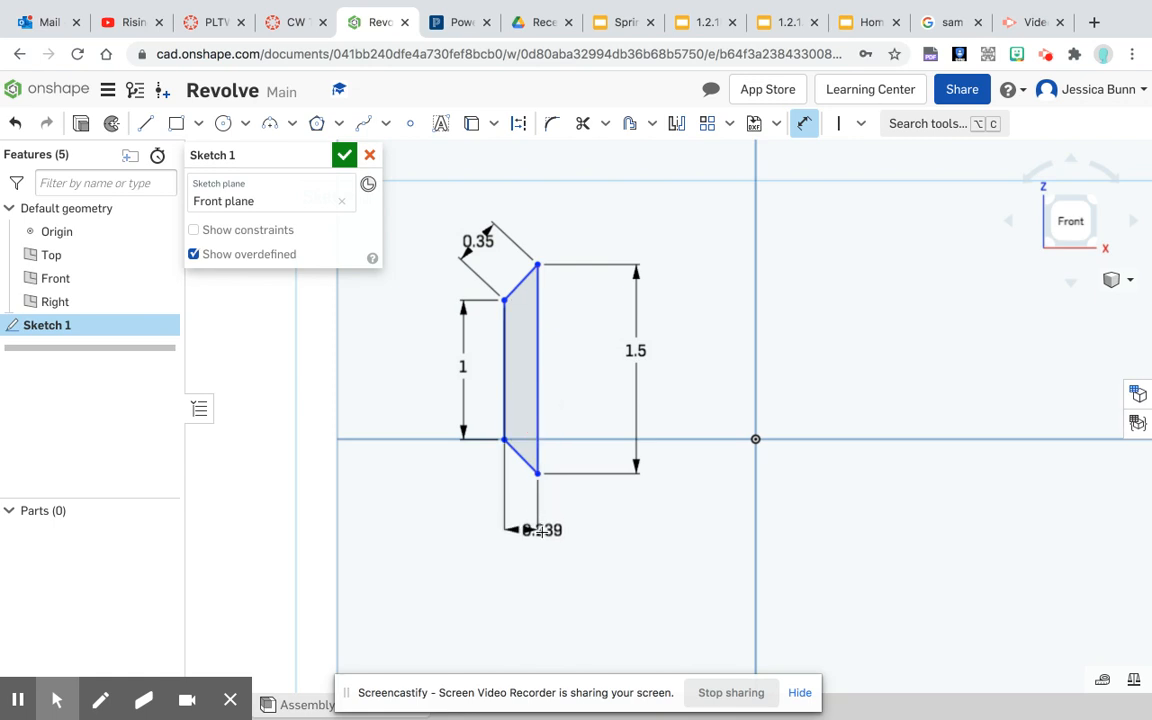
left_click(578, 533)
key("BackSpace")
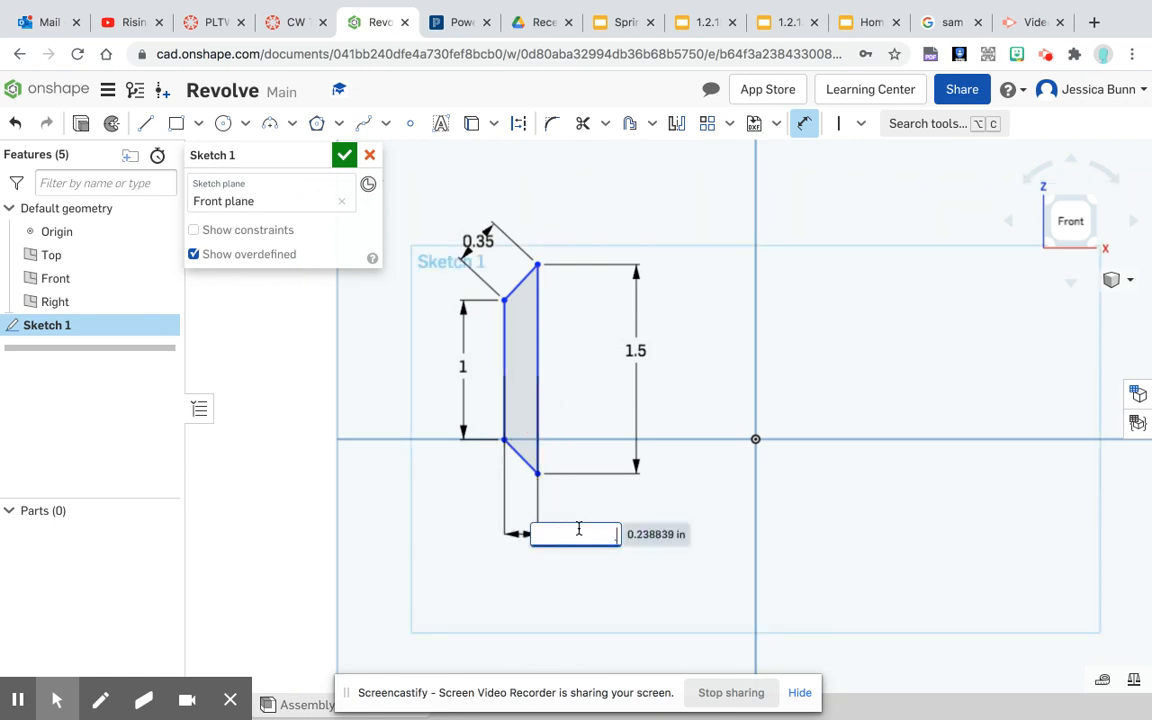
key("Return")
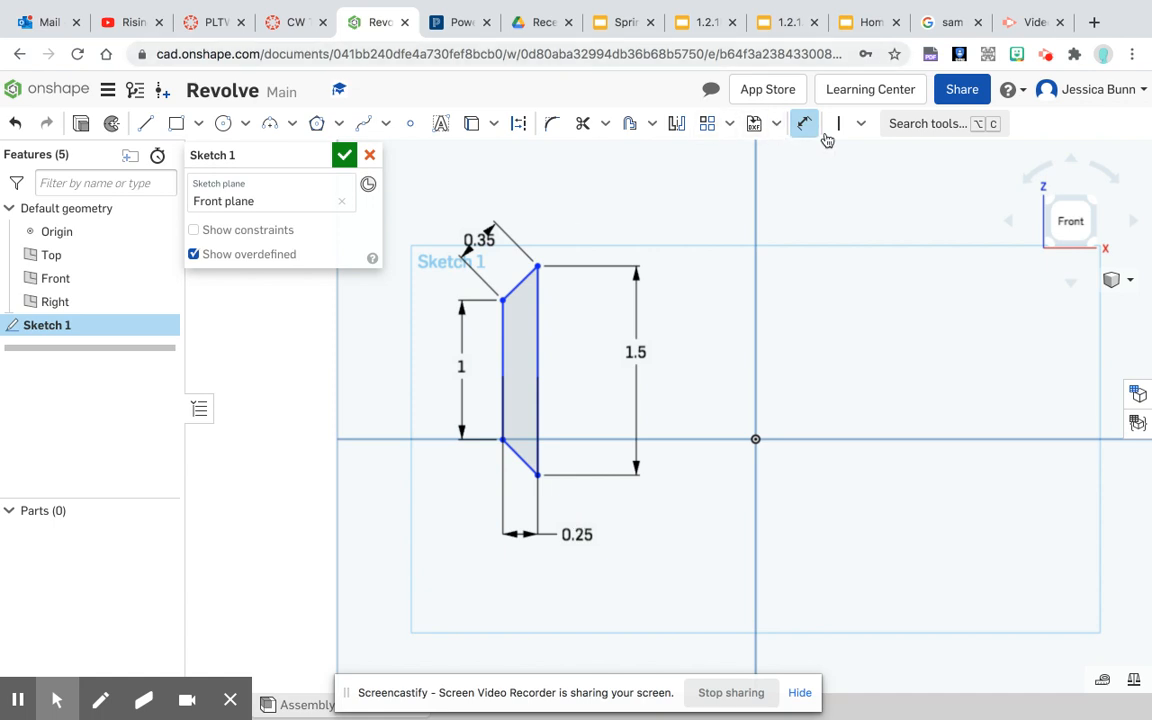
Sketch a separate vertical line about 2.08 in long between the profile and the origin.
left_click(145, 123)
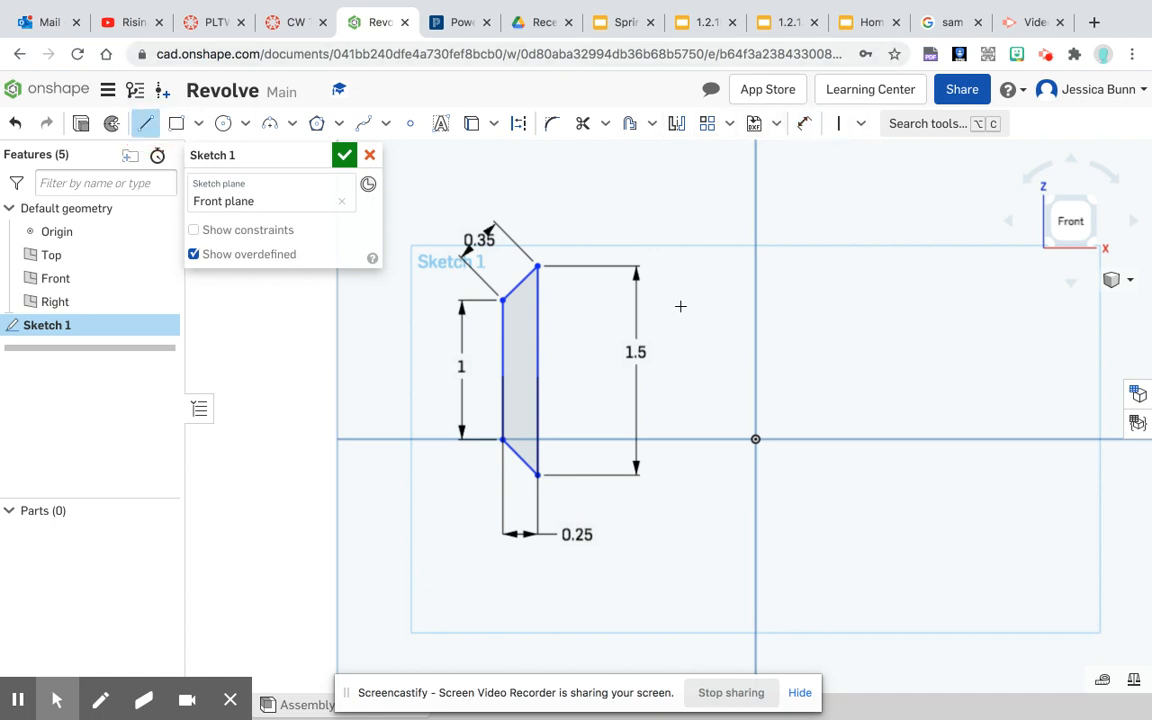
left_click(675, 233)
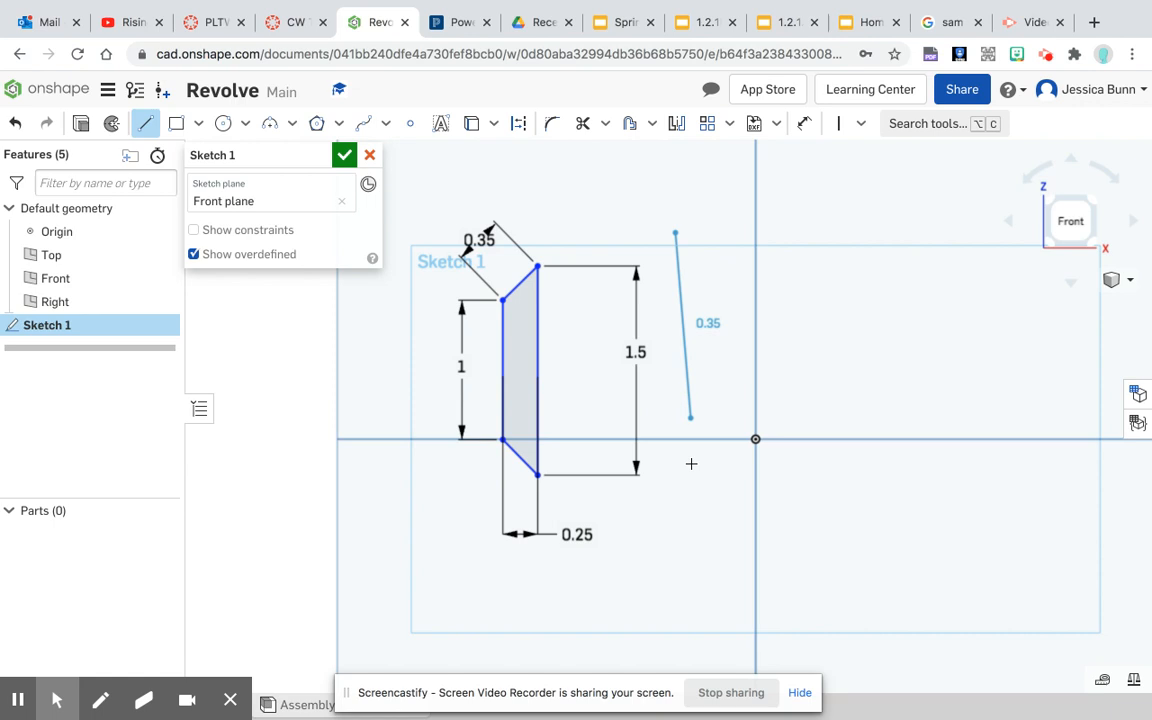
left_click(673, 523)
right_click(664, 525)
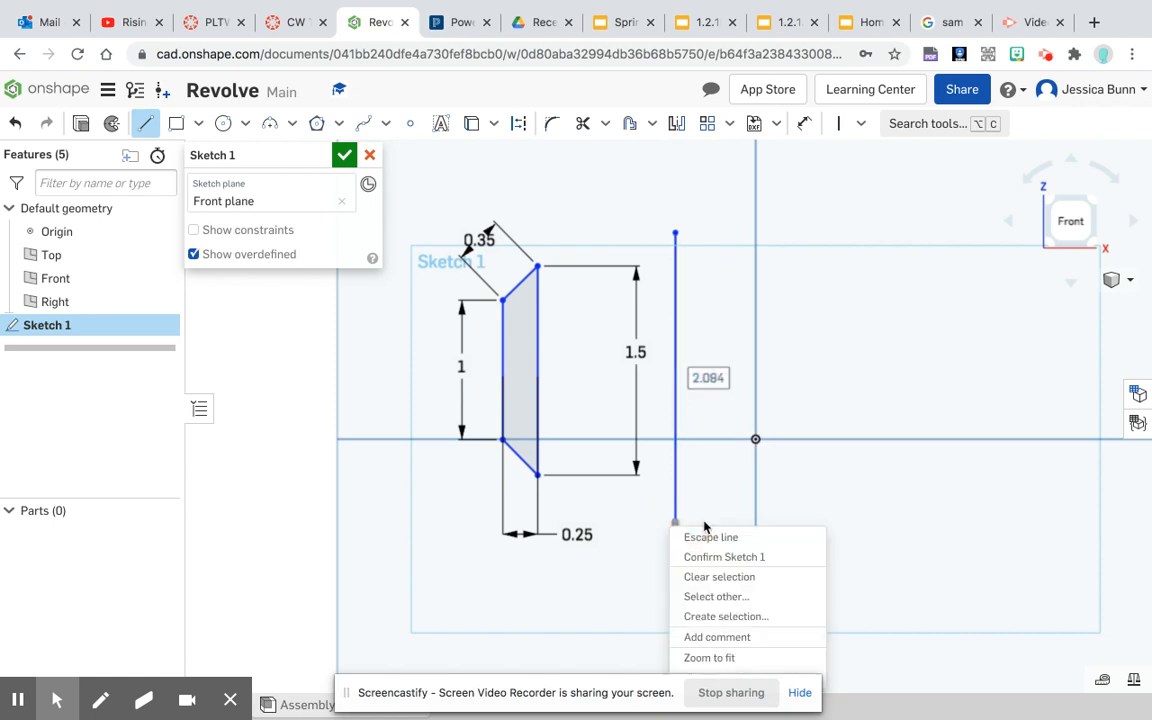
left_click(692, 537)
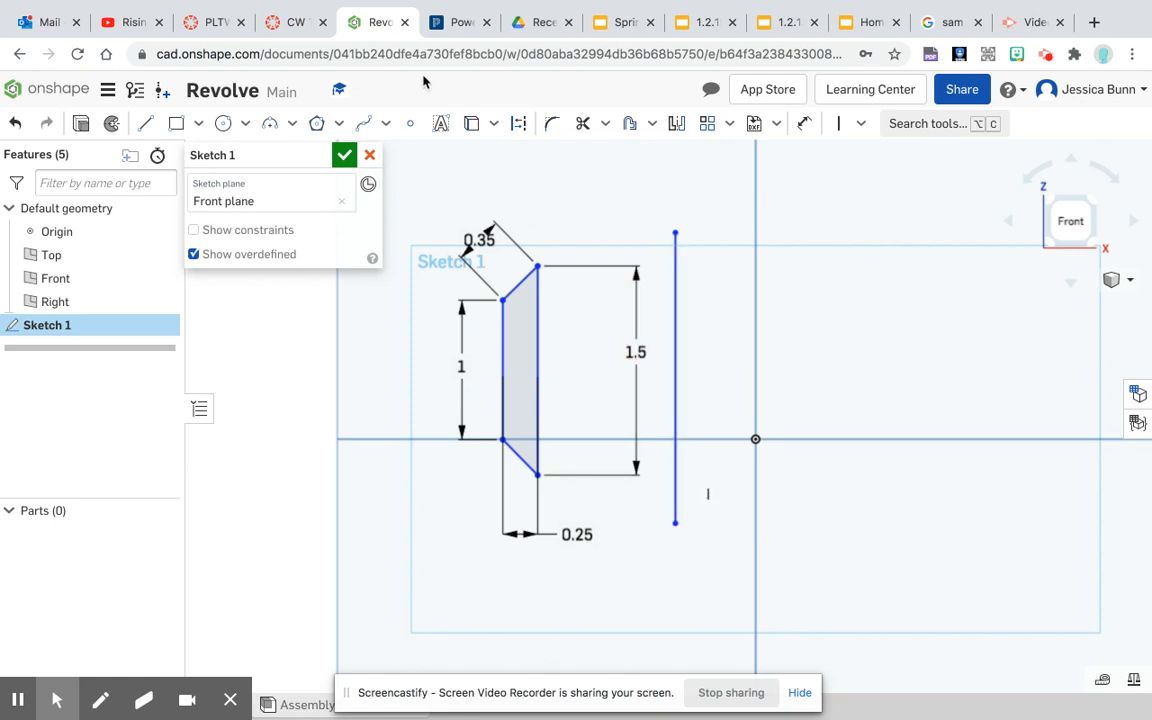
Dimension the distance between the profile's longer vertical side and the separate axis line to 0.5 in, and finish the sketch.
left_click(804, 123)
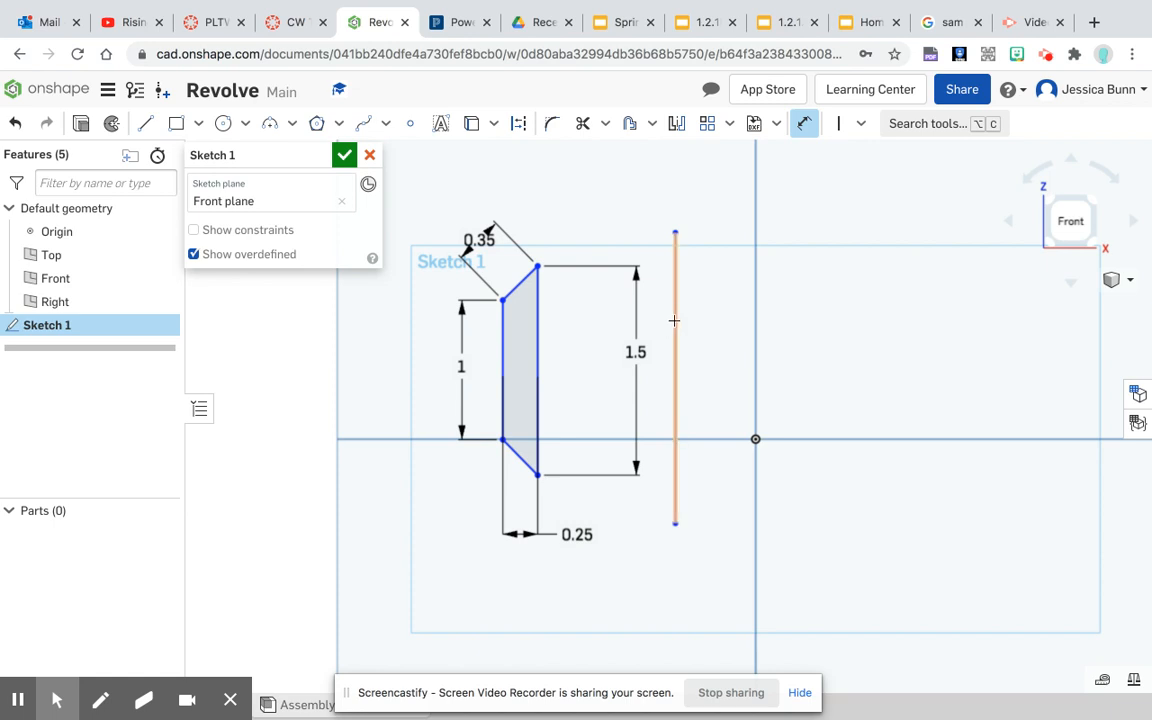
left_click(675, 323)
left_click(536, 334)
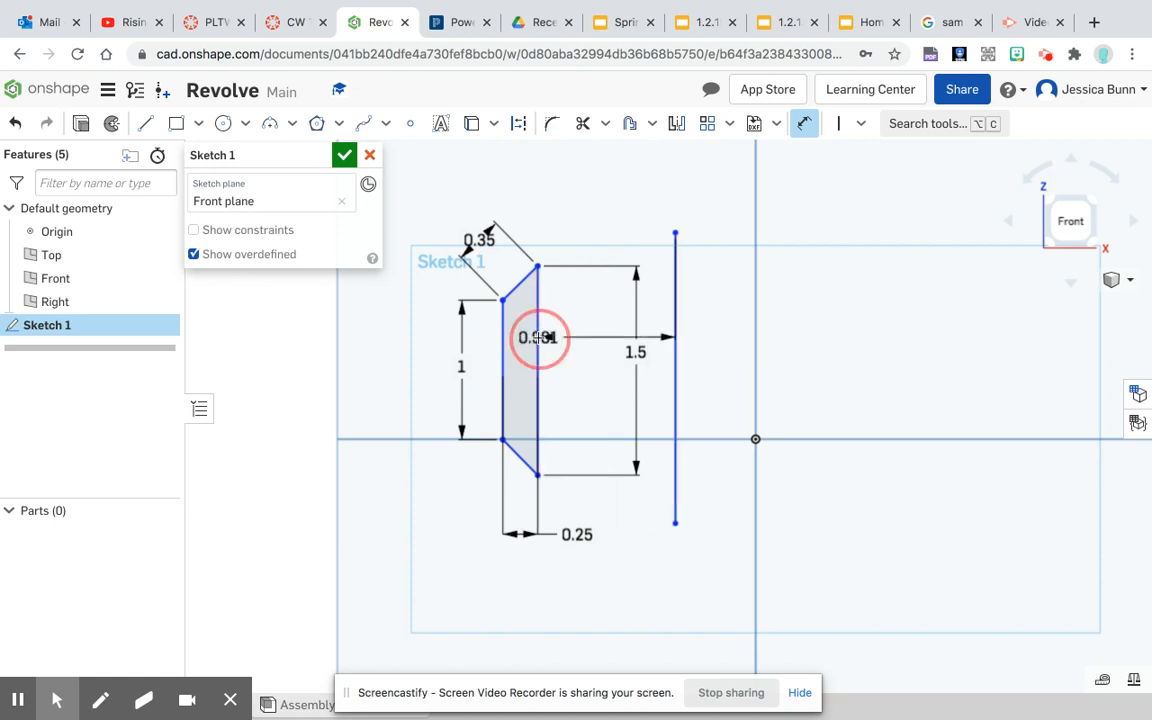
left_click(596, 222)
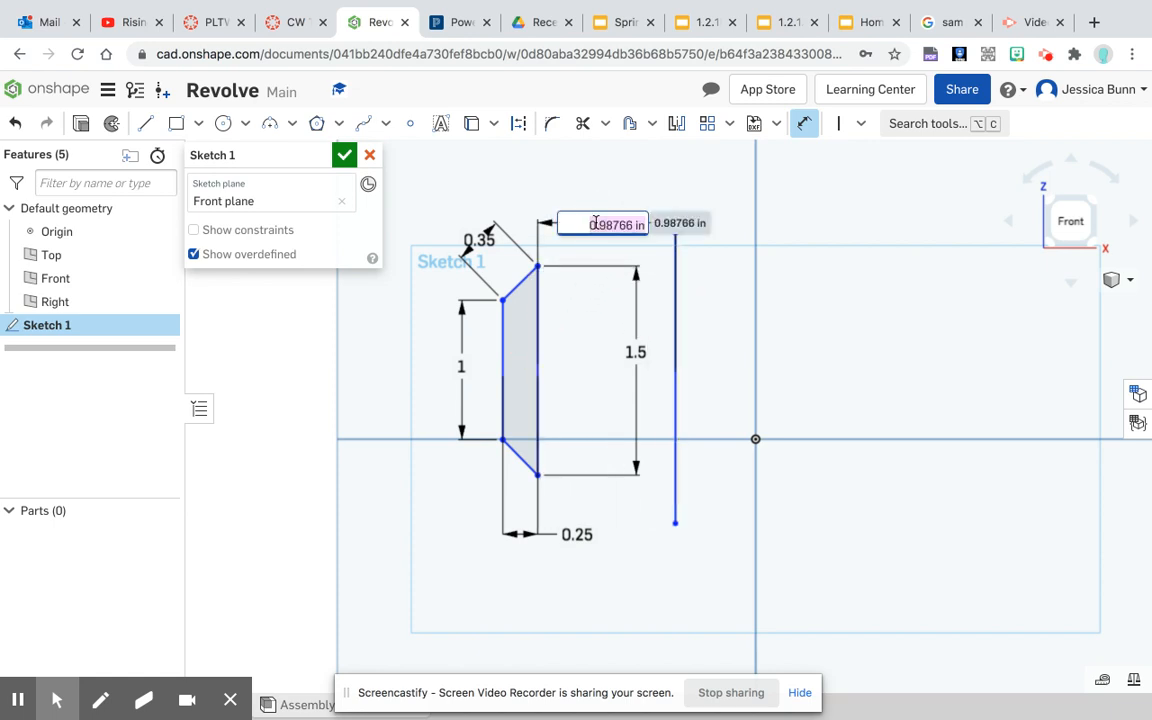
key("Return")
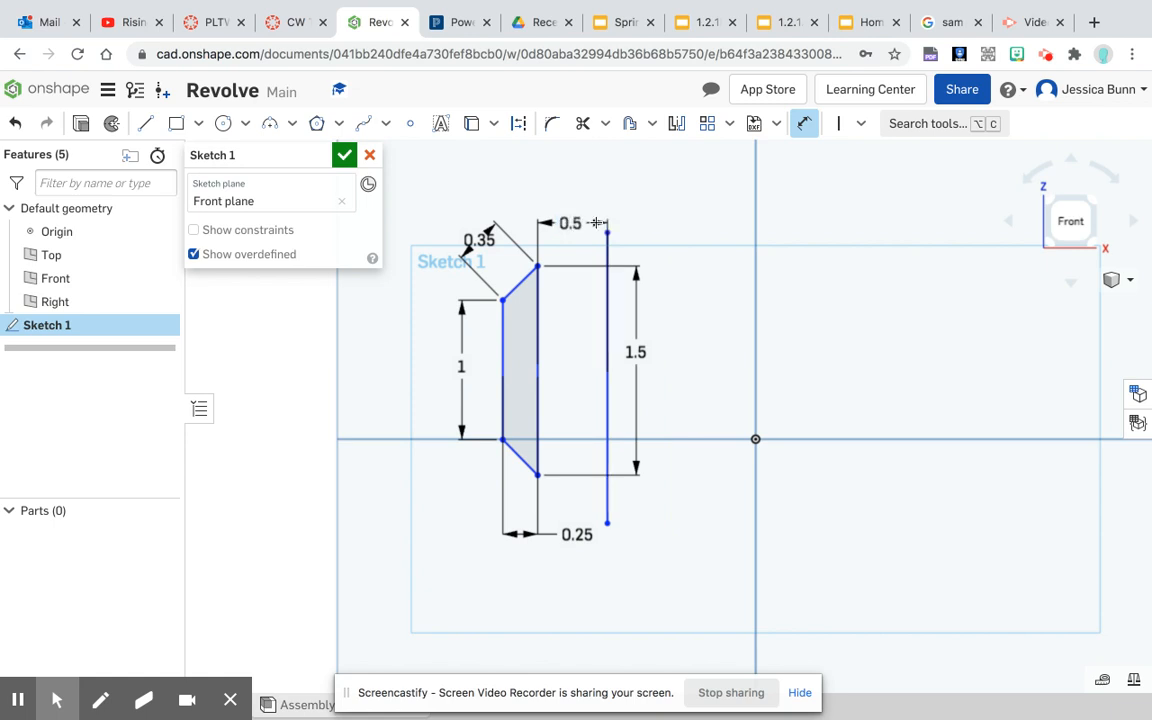
left_click(344, 155)
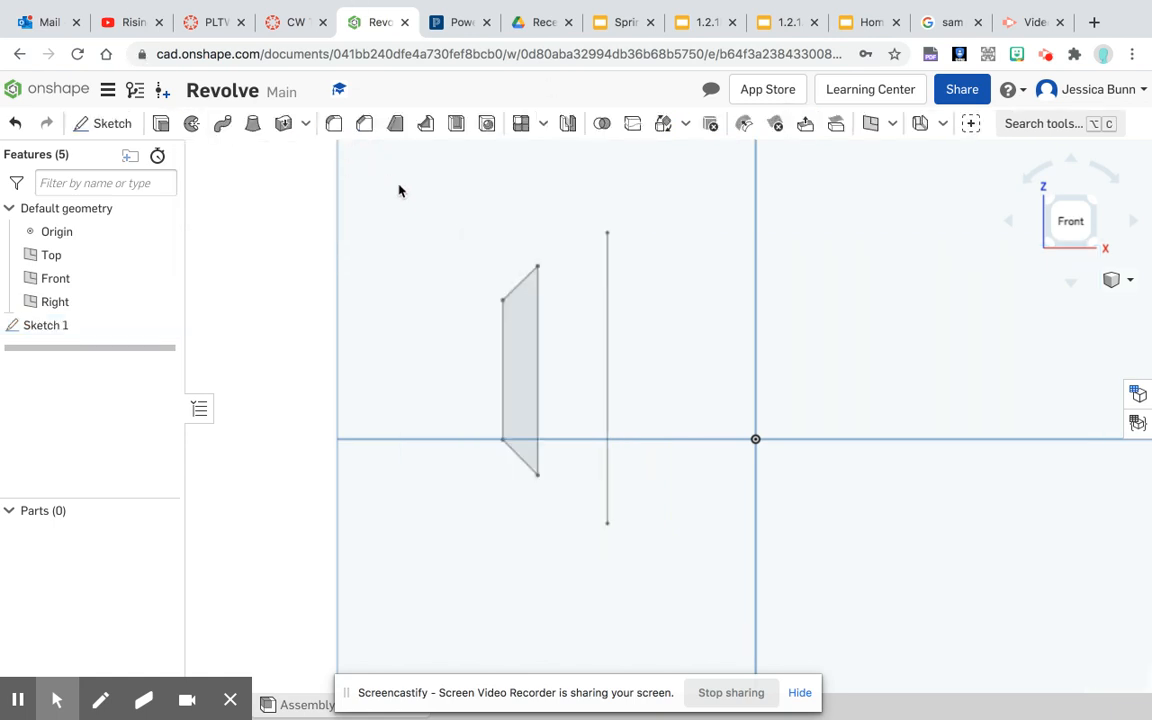
Revolve the four-sided profile a full turn around the separate vertical line as a new solid part.
left_click(1092, 205)
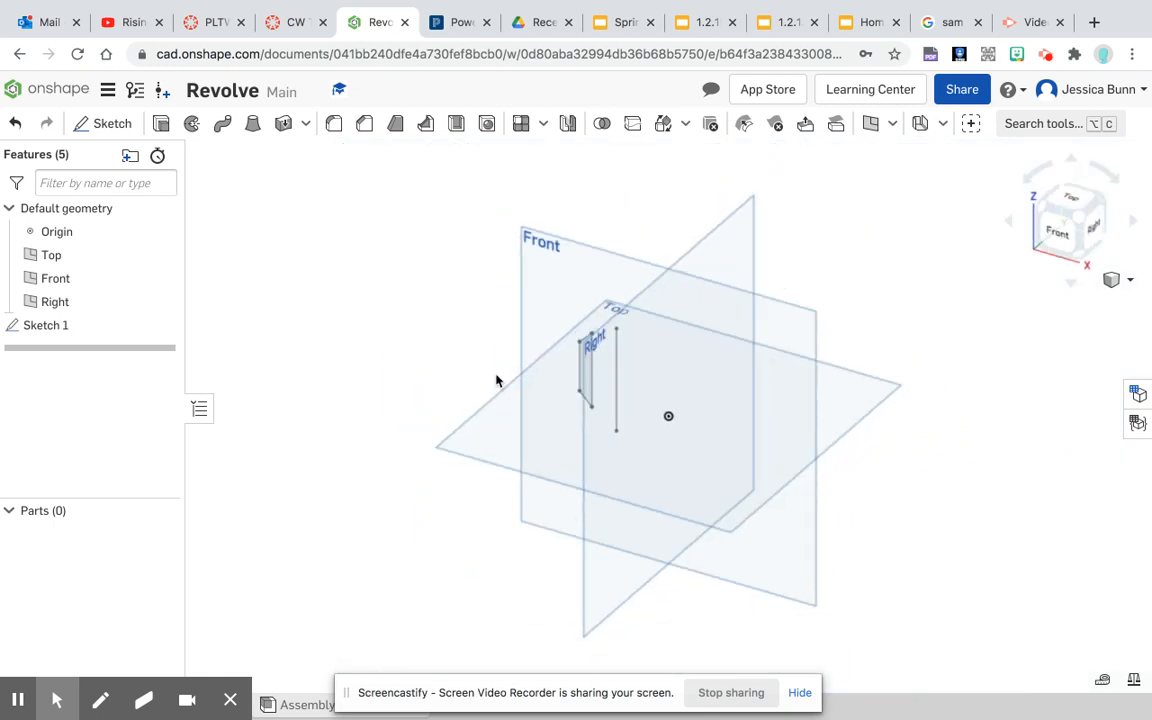
left_click(192, 125)
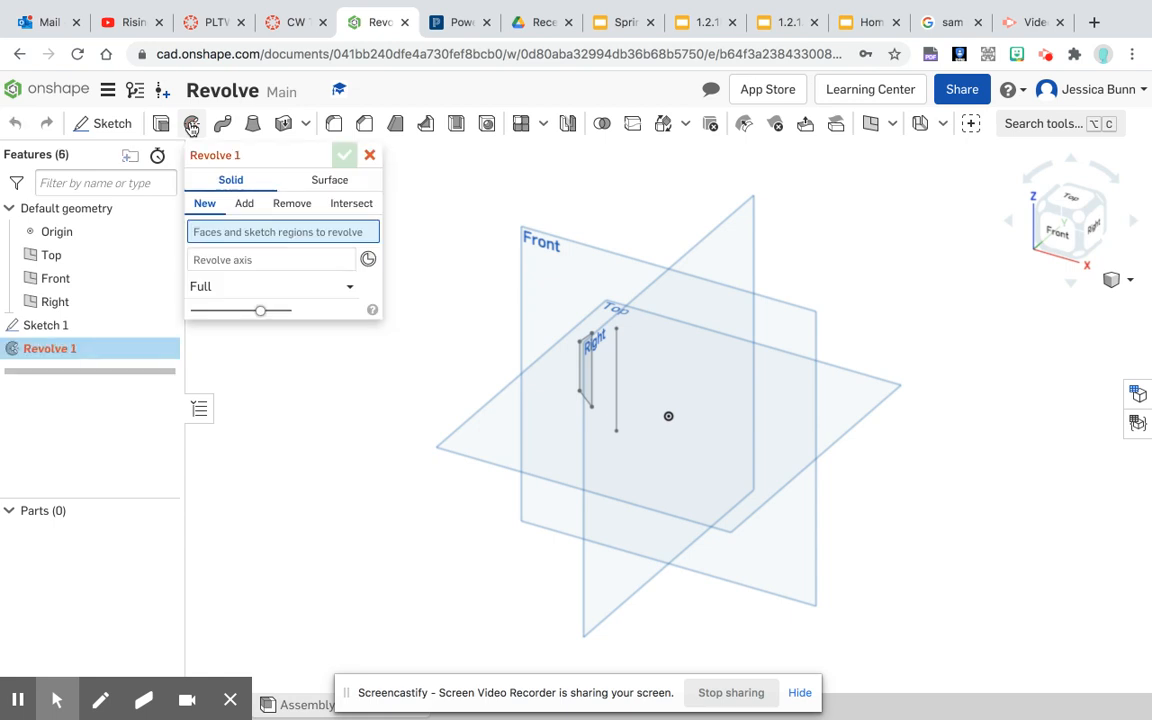
left_click(586, 378)
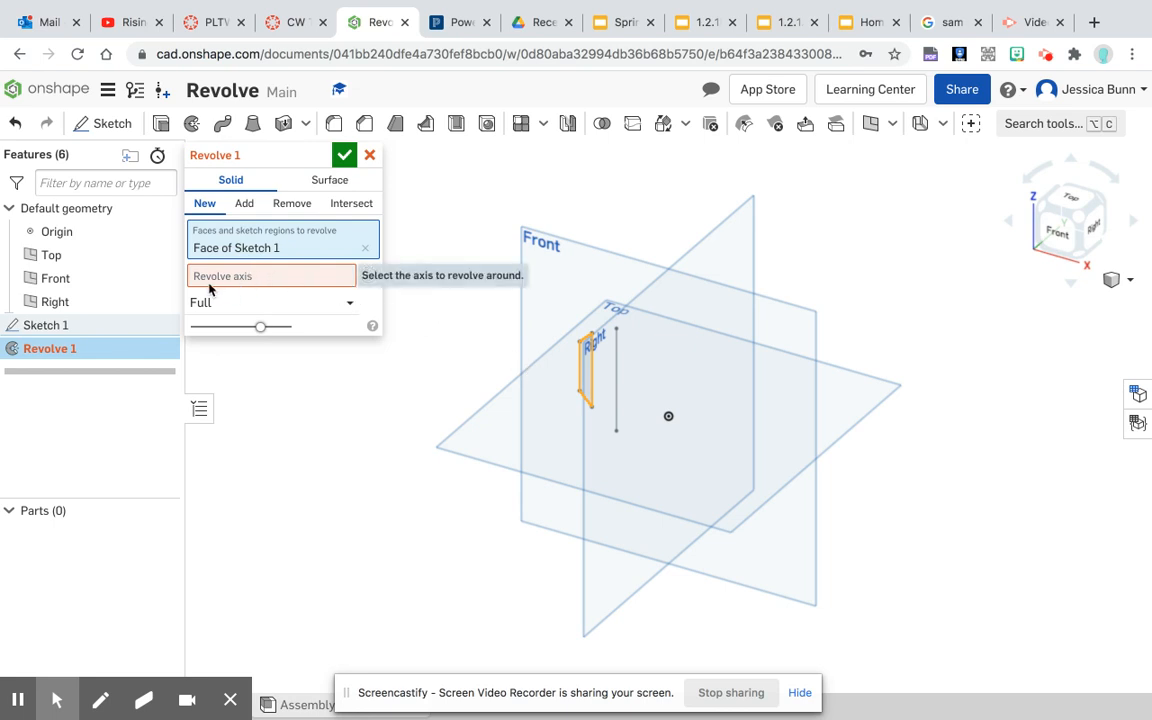
left_click(194, 284)
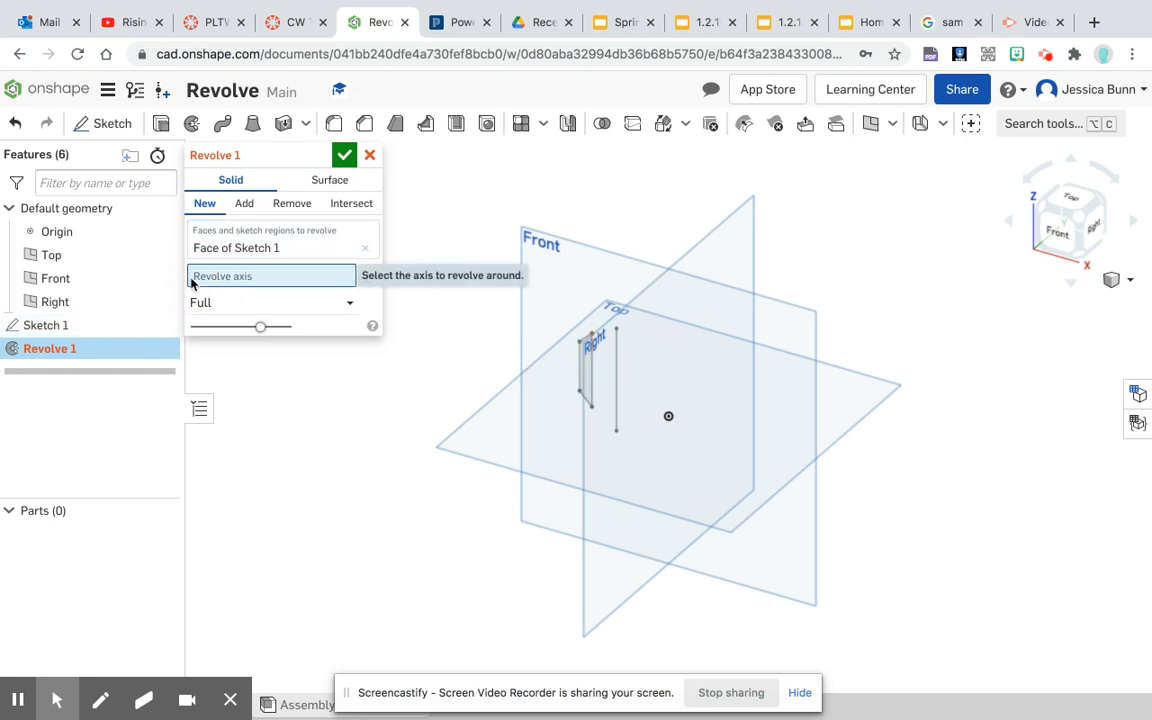
left_click(616, 384)
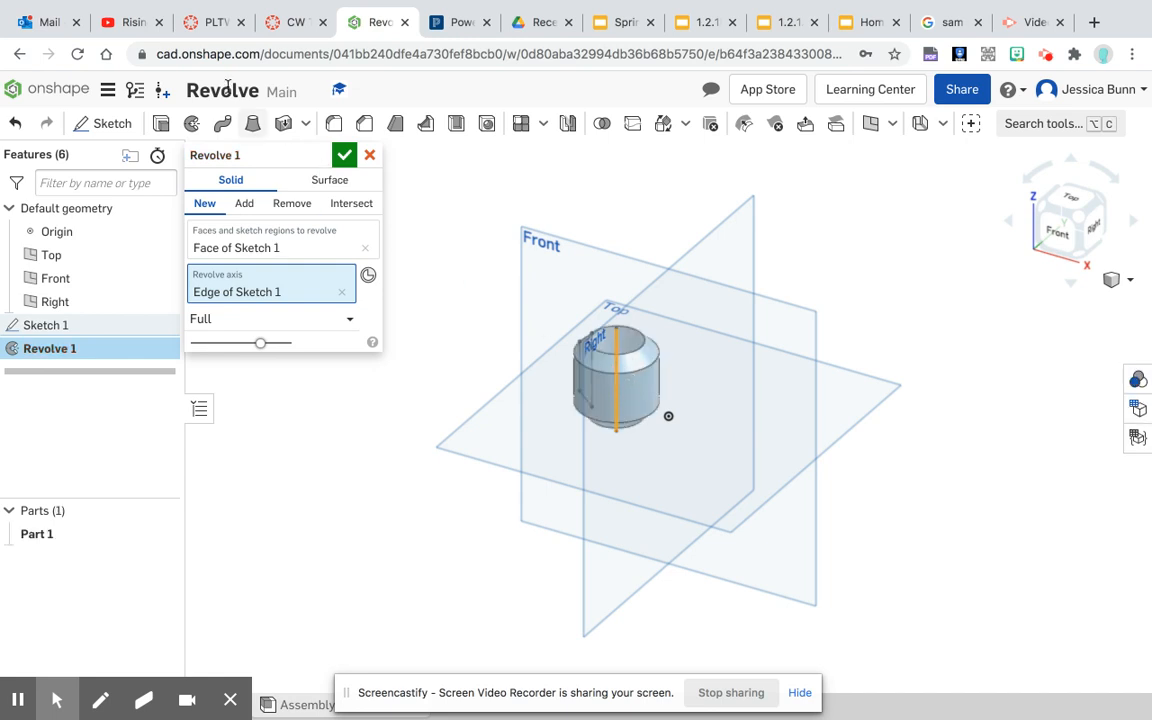
left_click(343, 156)
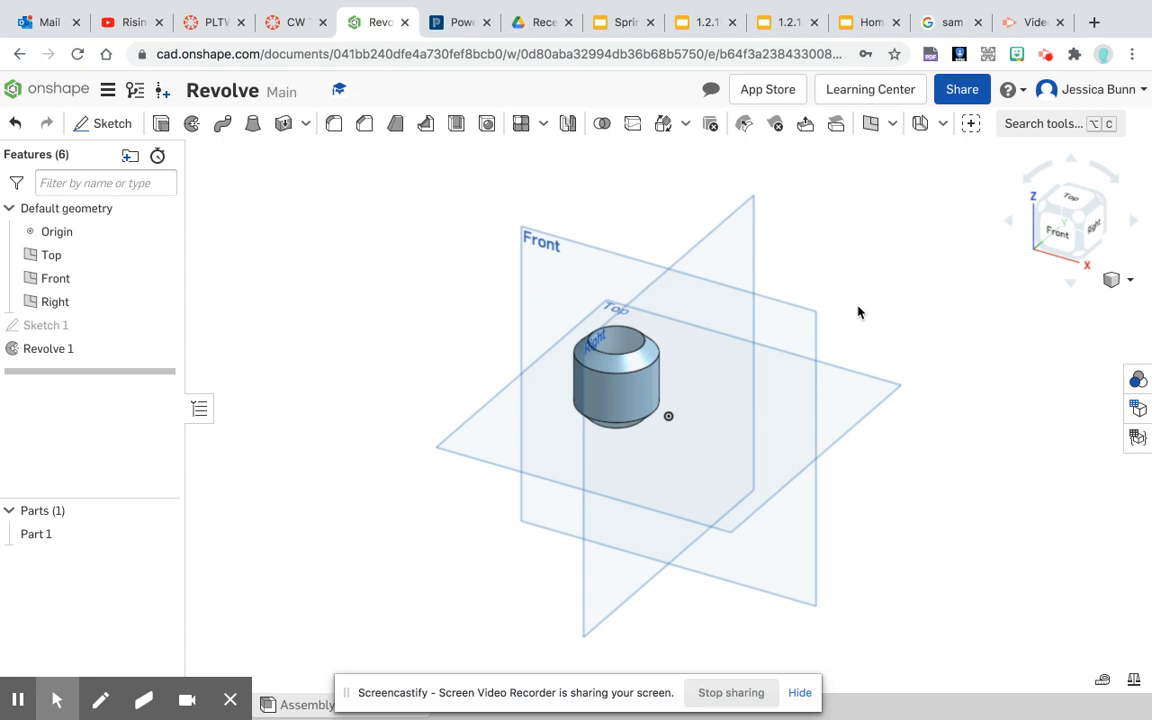
Start a new sketch on the Front plane and draw a corner rectangle about 2.67 by 1.65 in, on the opposite side of the origin from the revolved part.
right_click_drag(788, 268, 641, 252)
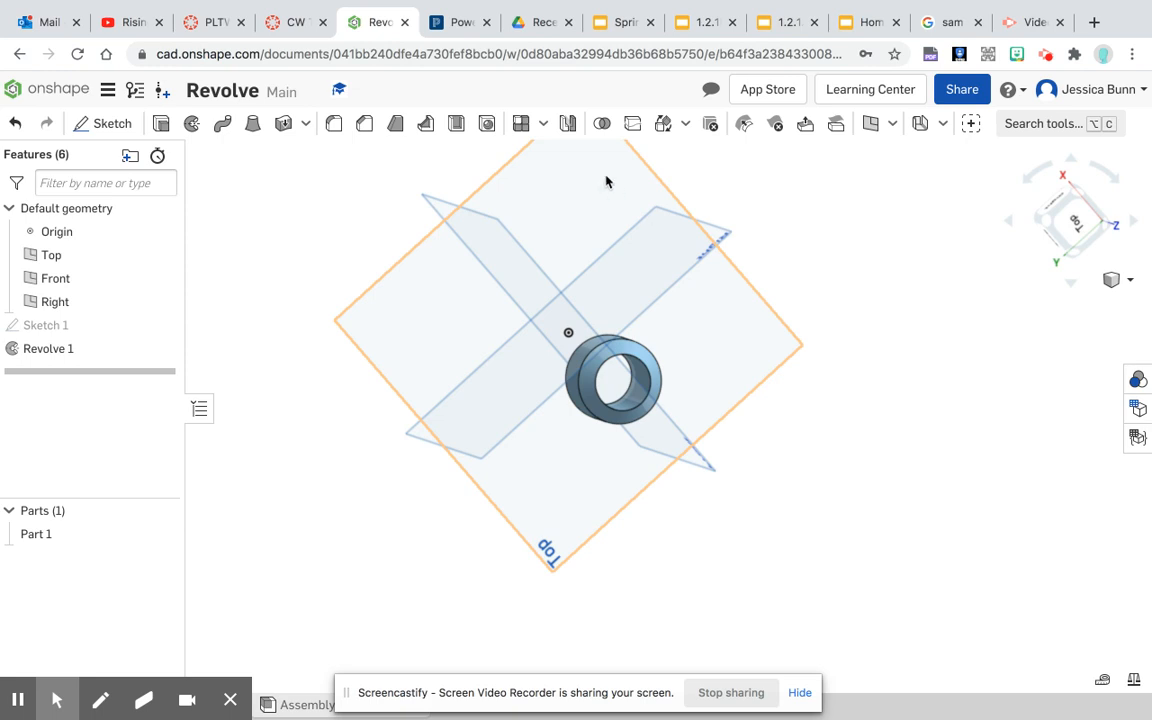
right_click_drag(889, 365, 717, 256)
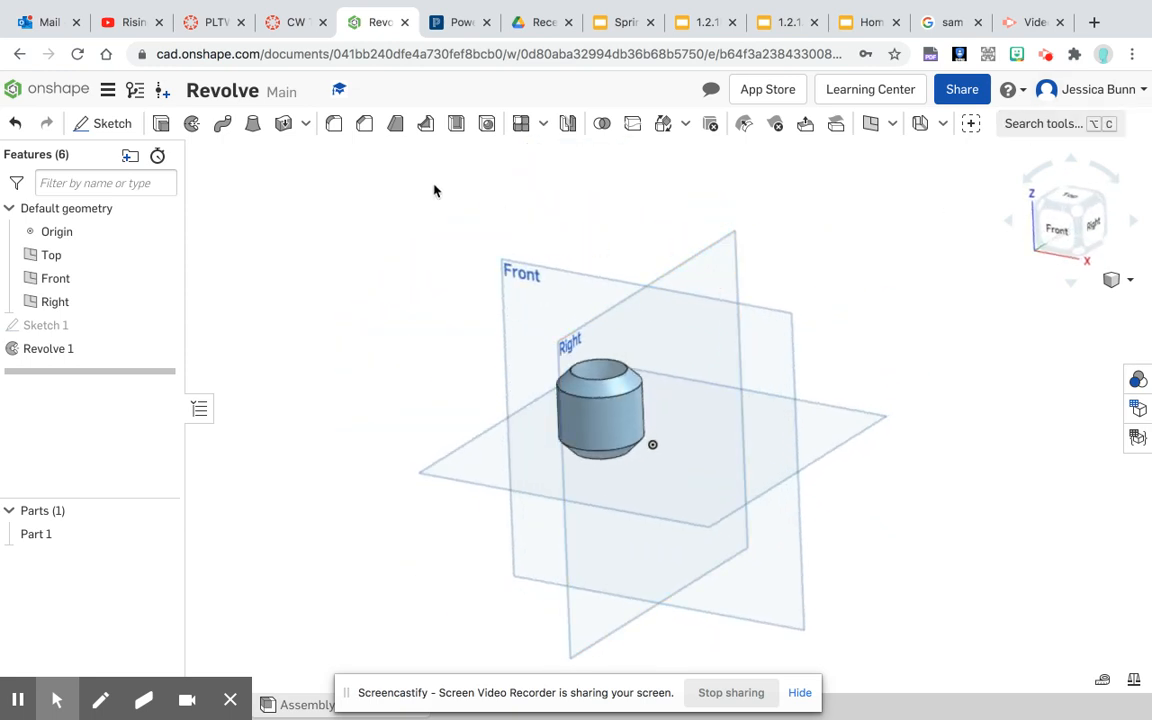
left_click(106, 125)
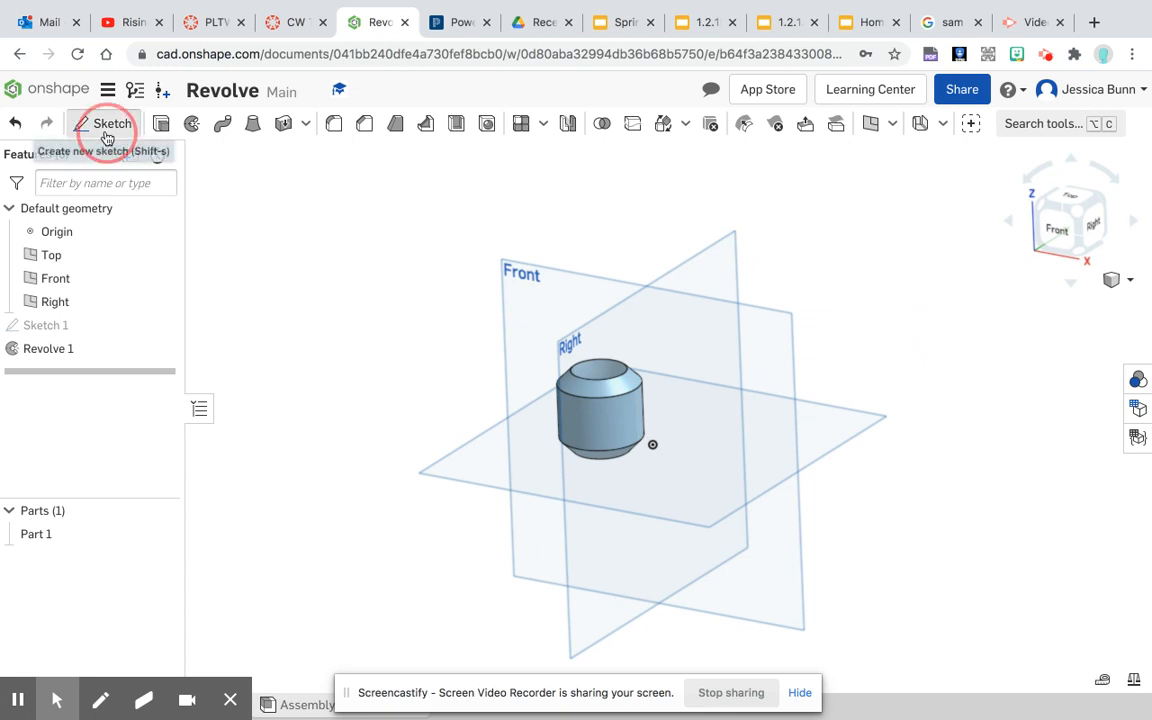
left_click(555, 298)
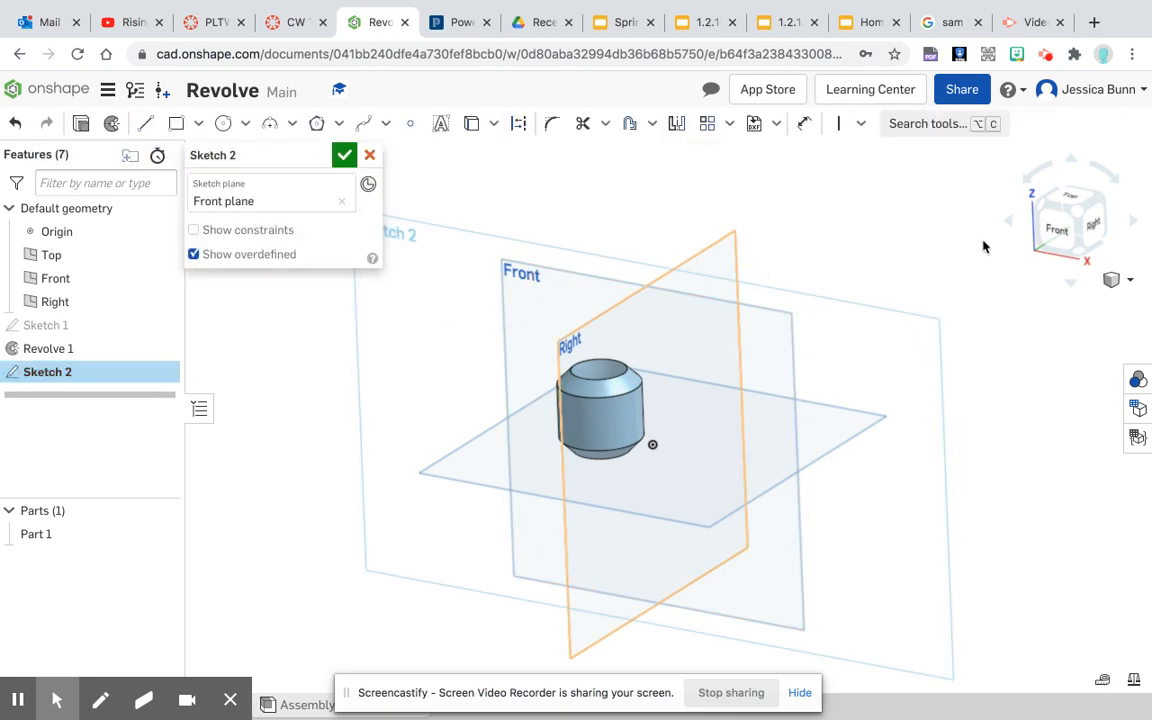
left_click(1060, 231)
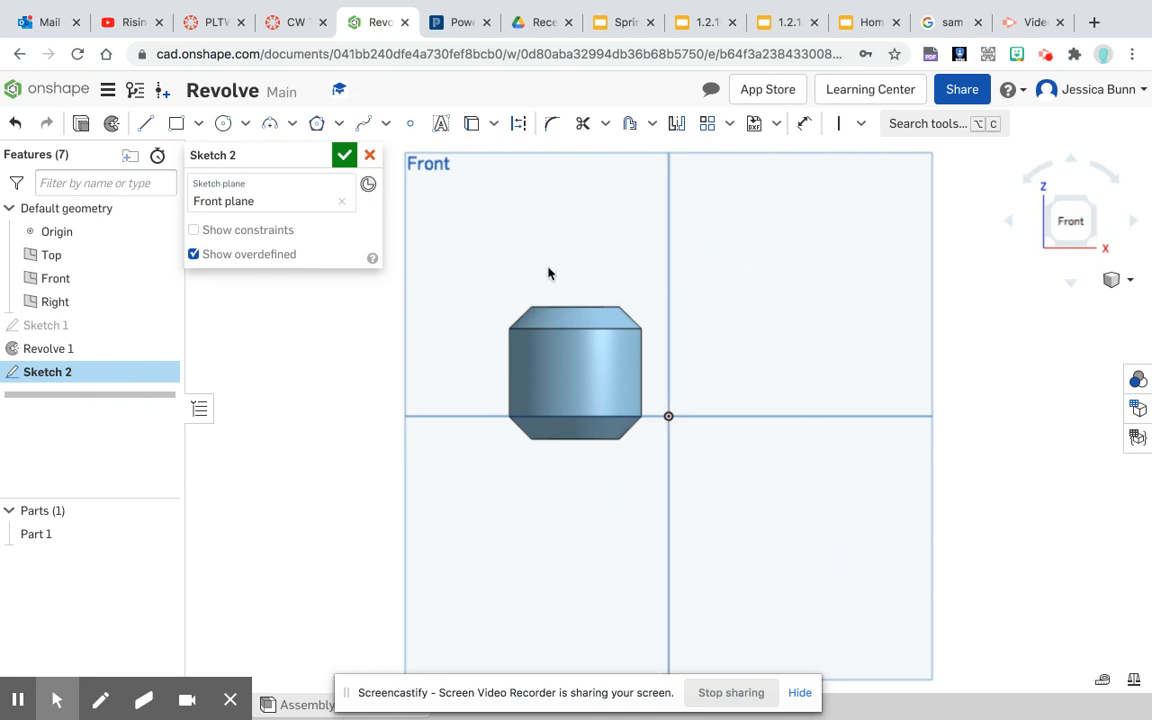
left_click(176, 123)
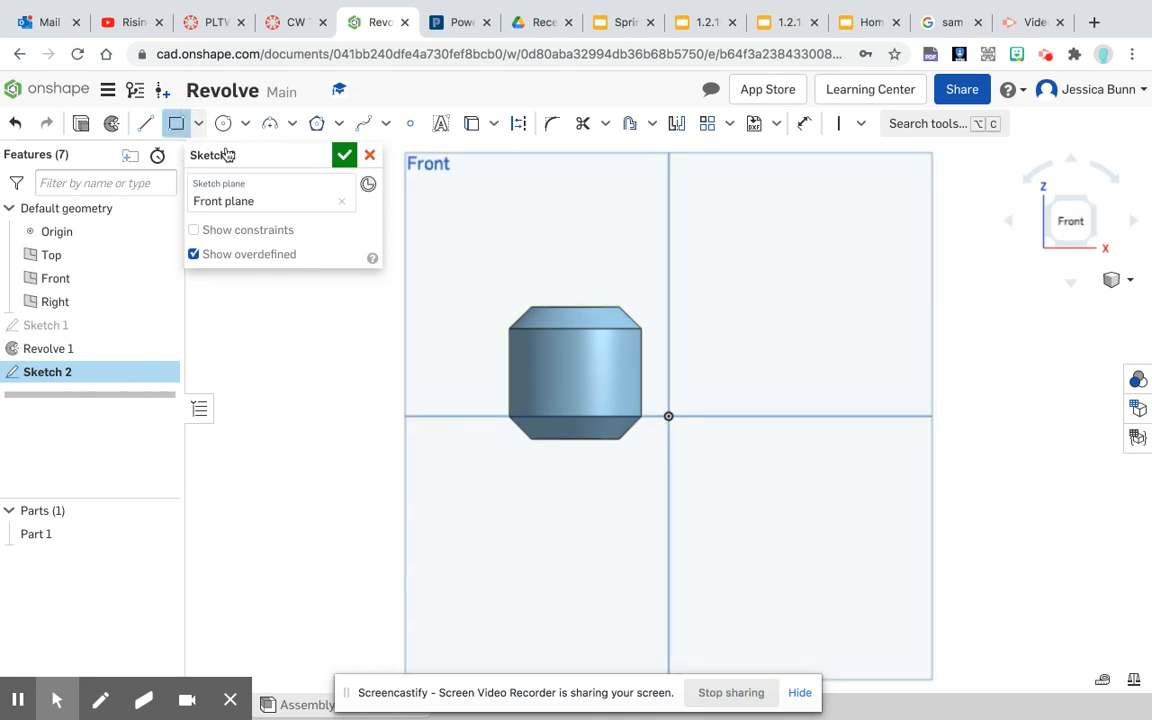
left_click(733, 237)
left_click(968, 380)
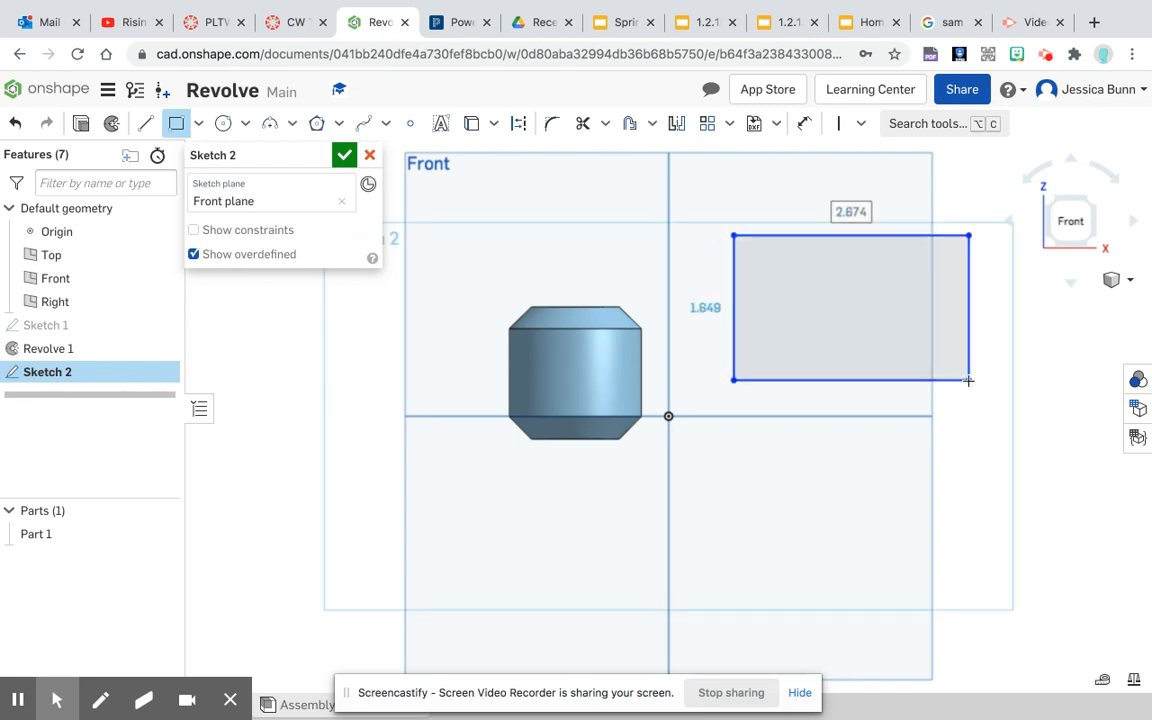
Set the rectangle's width to 1.75 in and its height to 1.25 in, and finish the sketch.
type("1.75")
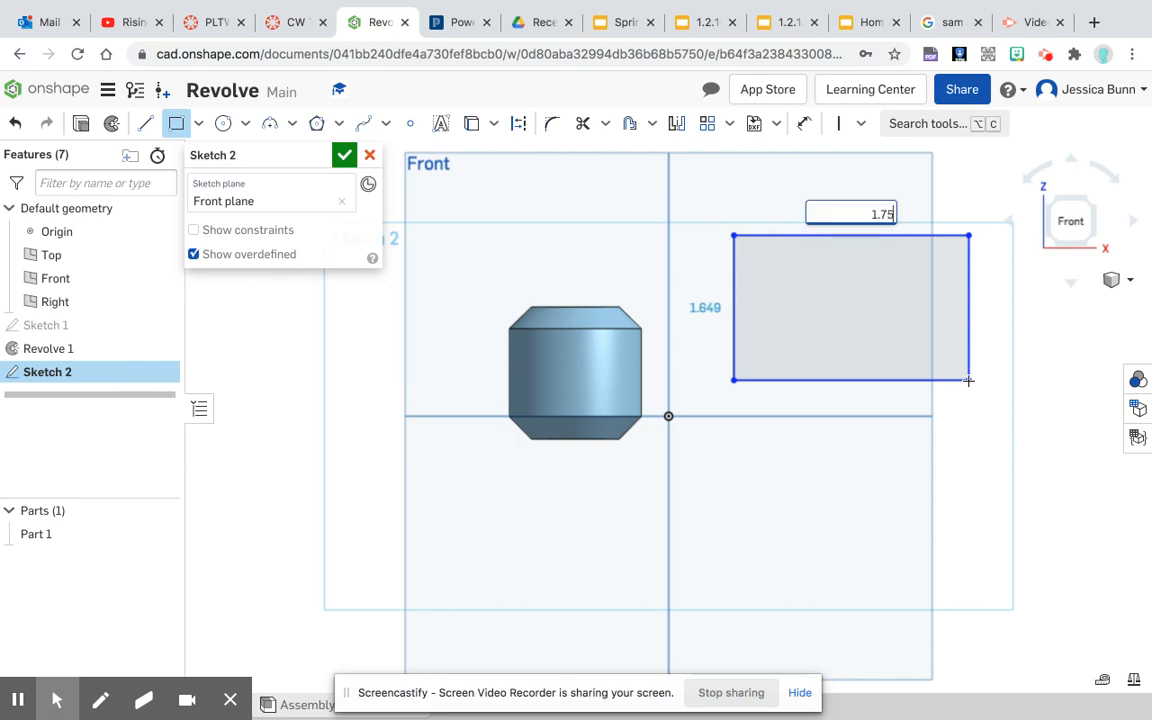
key("Return")
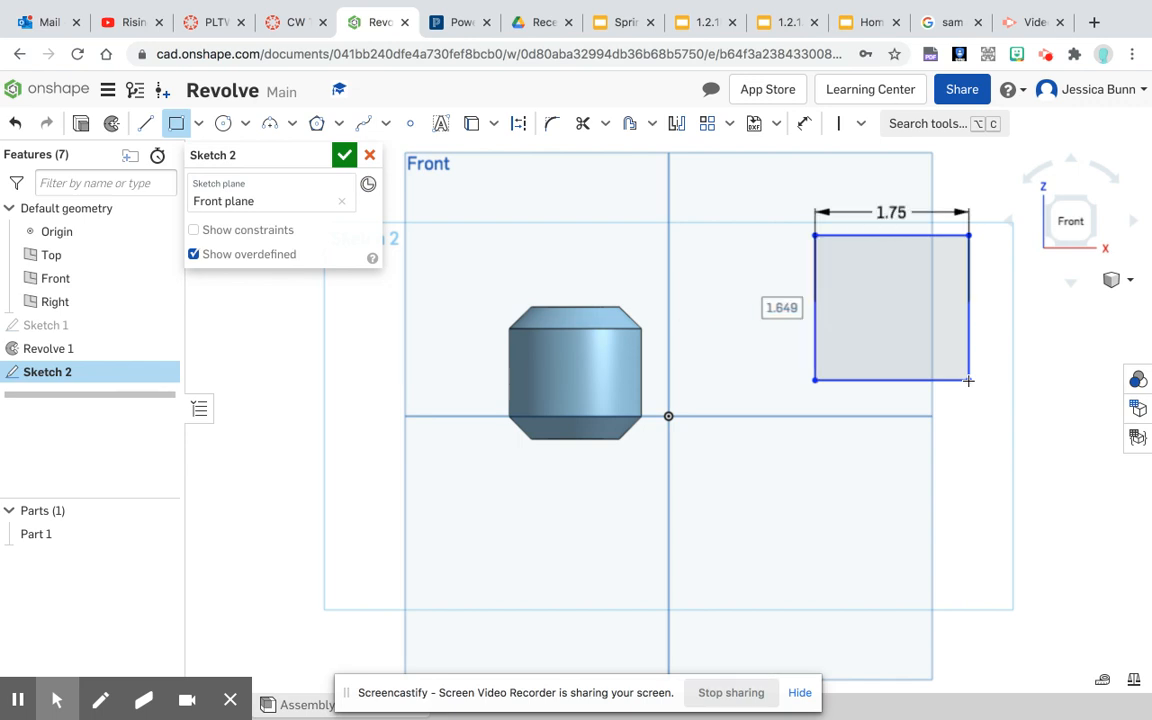
type("1")
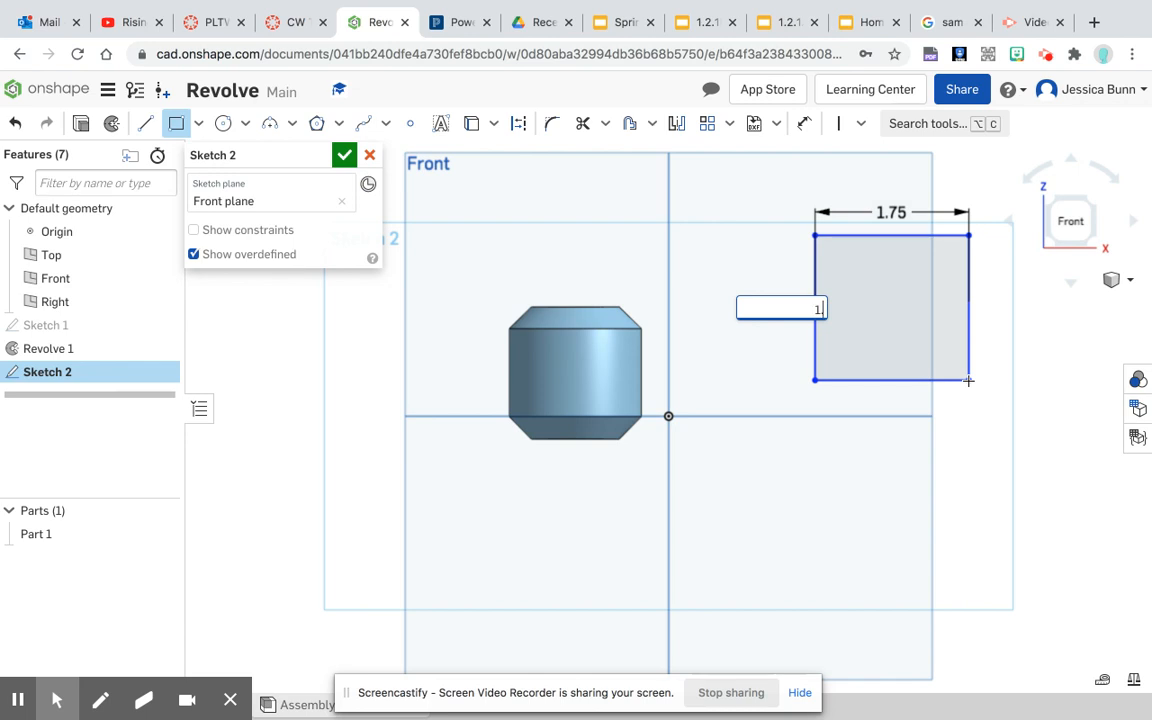
type(".25")
key("Return")
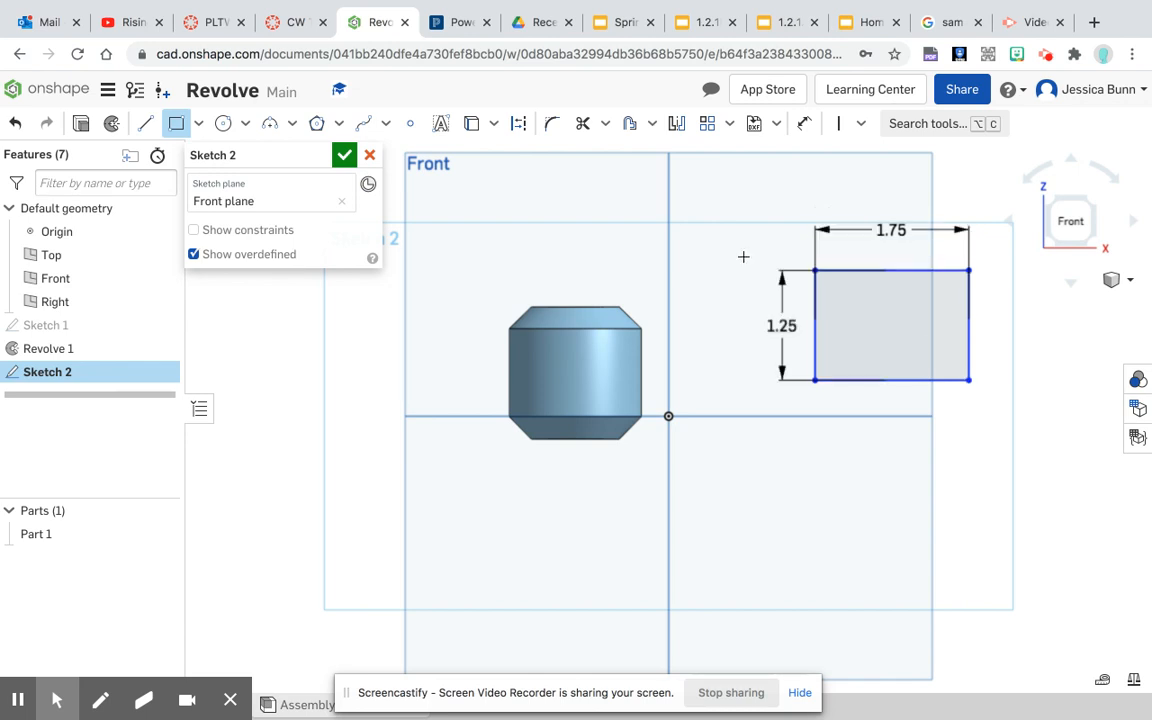
left_click(345, 155)
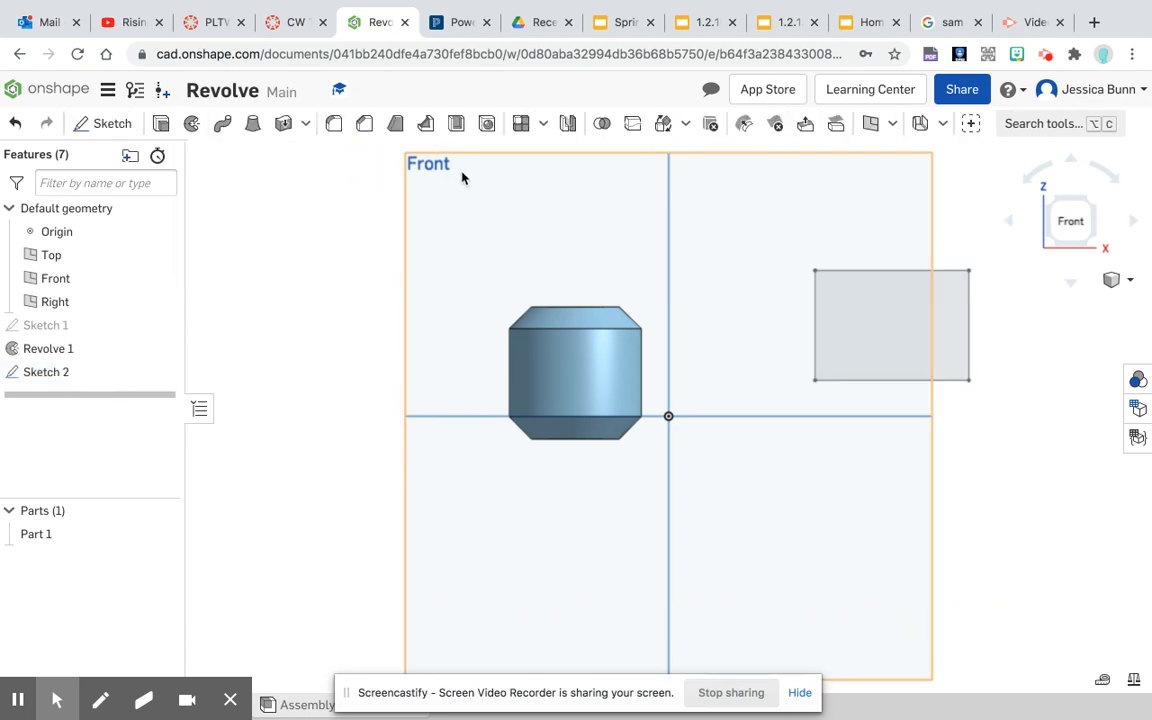
Extrude the rectangle as a new solid part with a blind depth of 0.5 in.
left_click_drag(1082, 210, 1028, 237)
left_click(161, 123)
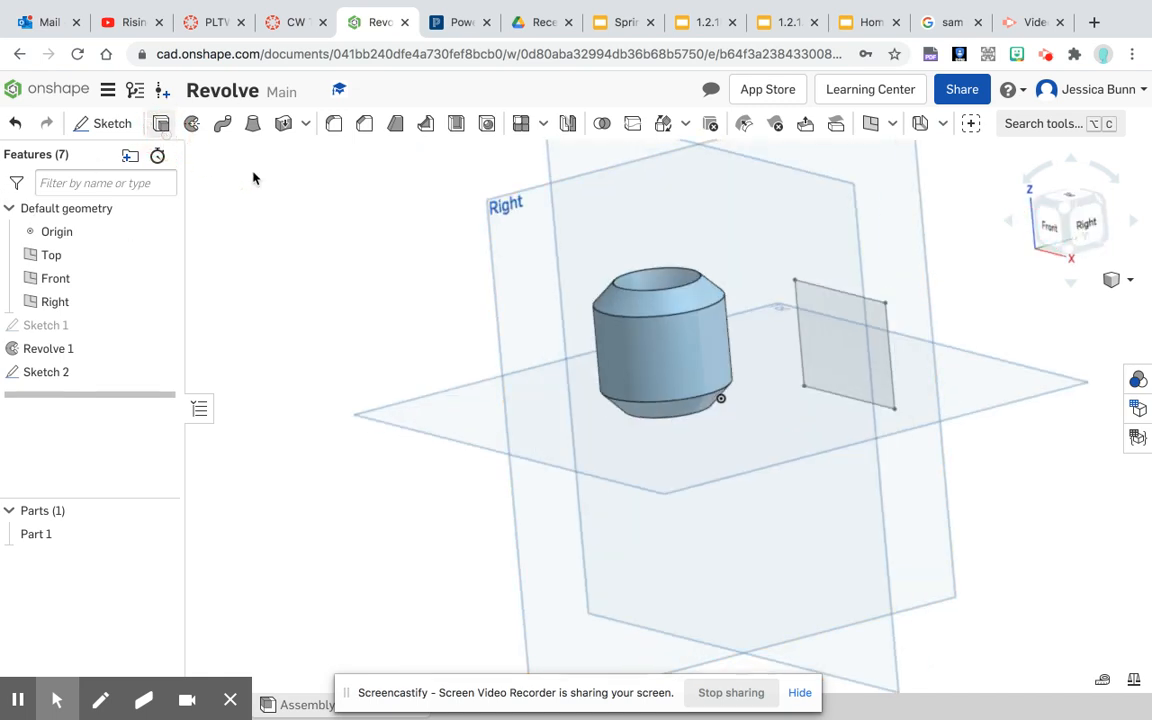
left_click(846, 319)
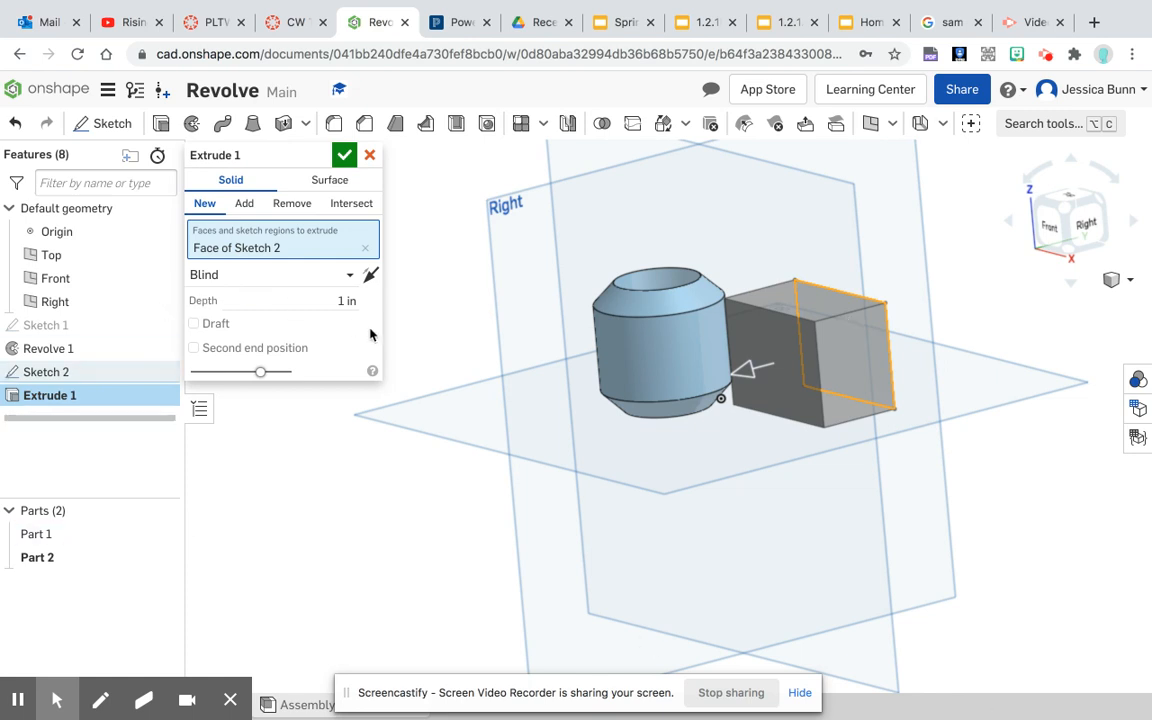
left_click(342, 303)
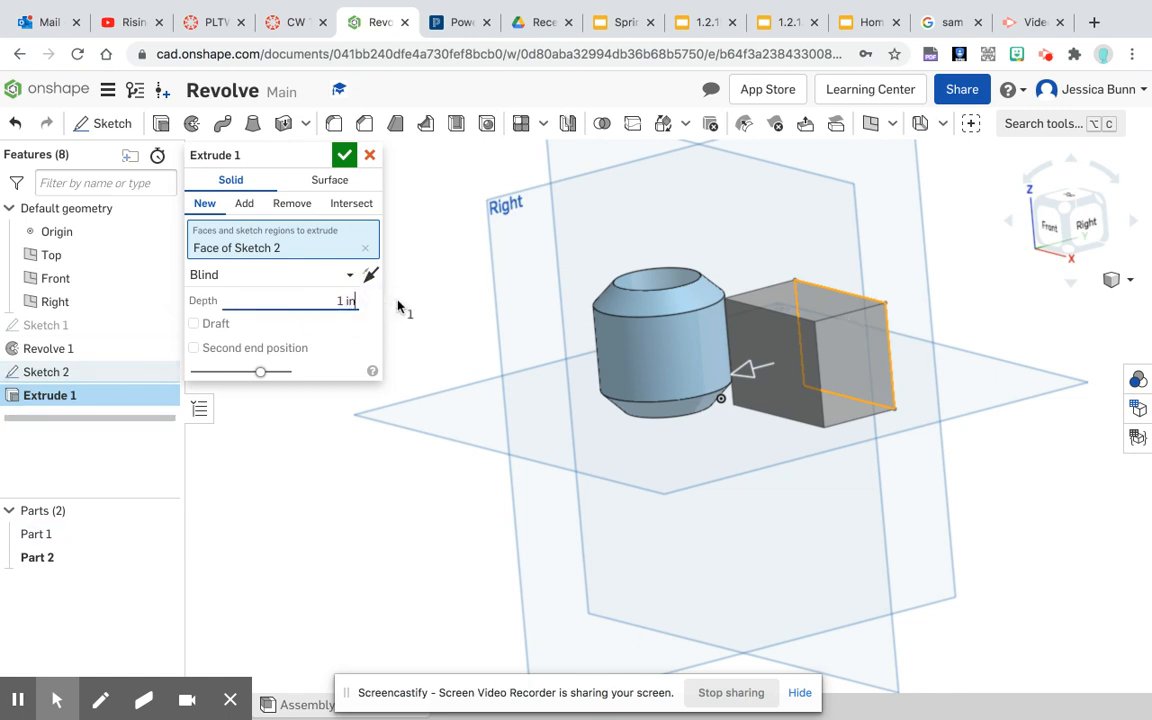
double_click(343, 306)
type(".5")
key("Return")
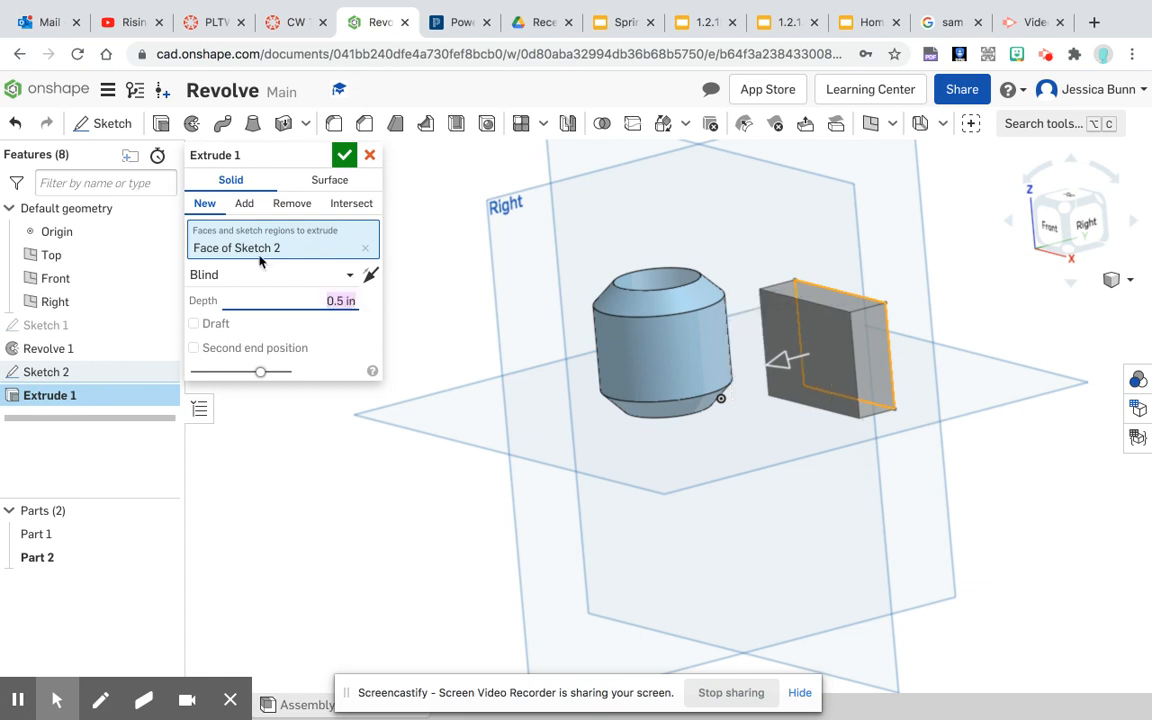
left_click(343, 155)
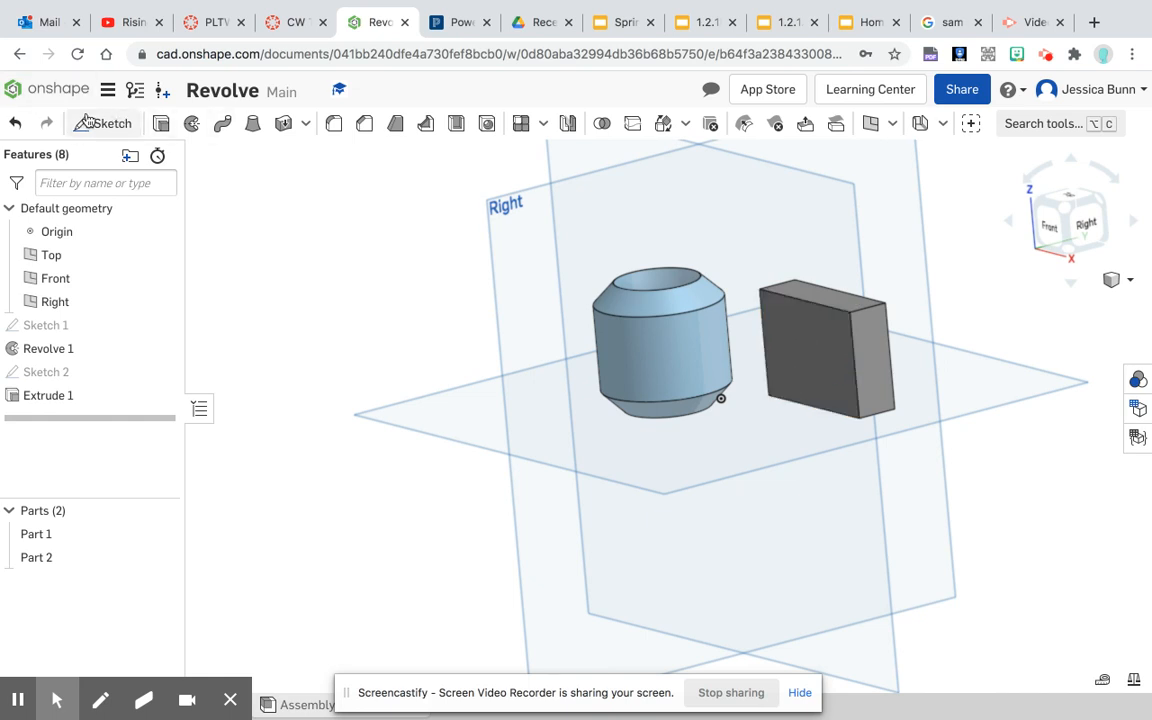
Start a sketch on the block's large front face and draw a vertical line about 0.62 in long near its middle.
left_click(116, 127)
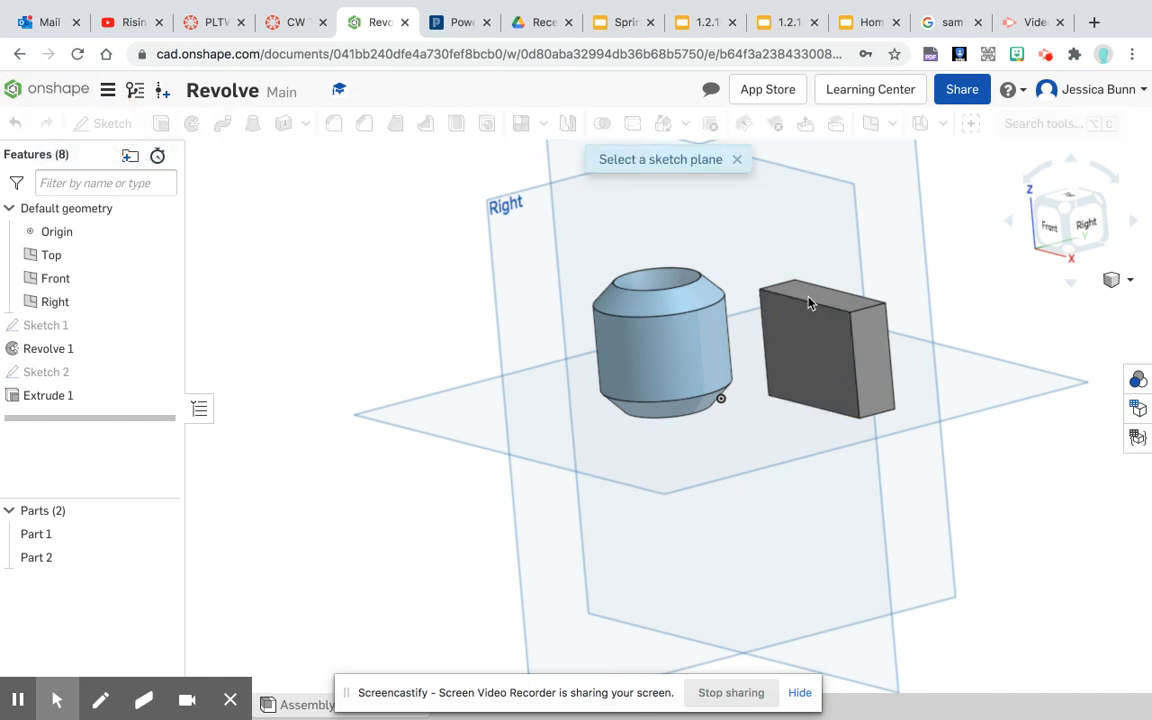
left_click(818, 326)
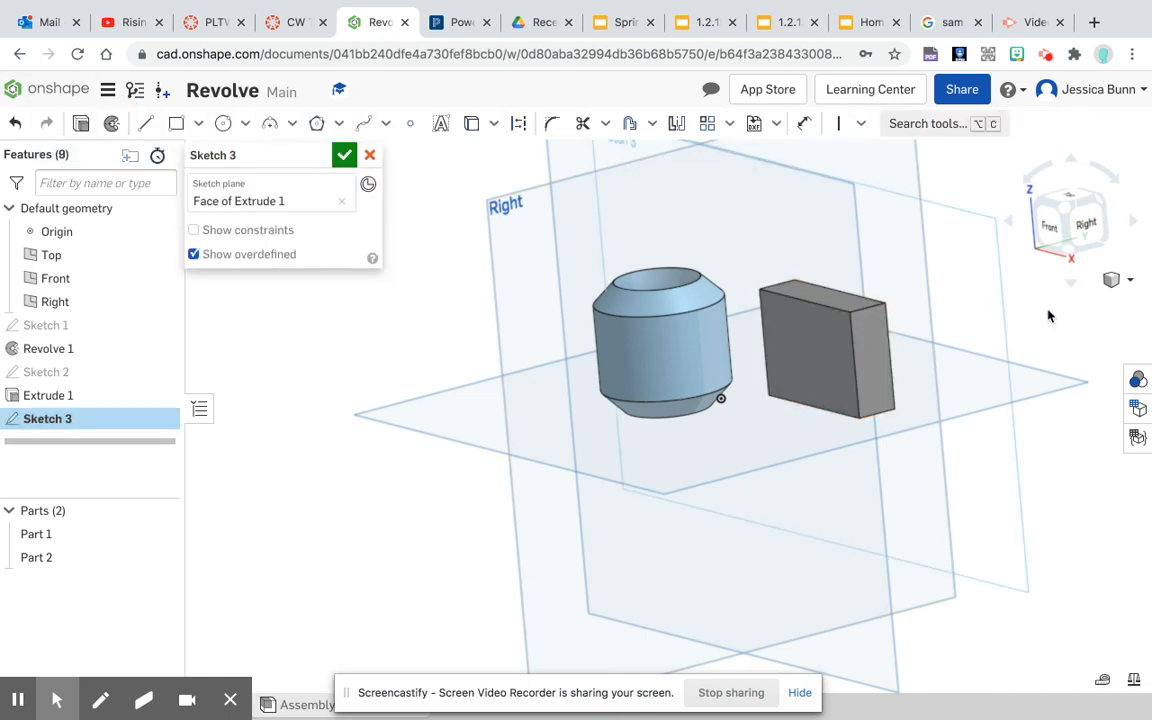
left_click(1052, 226)
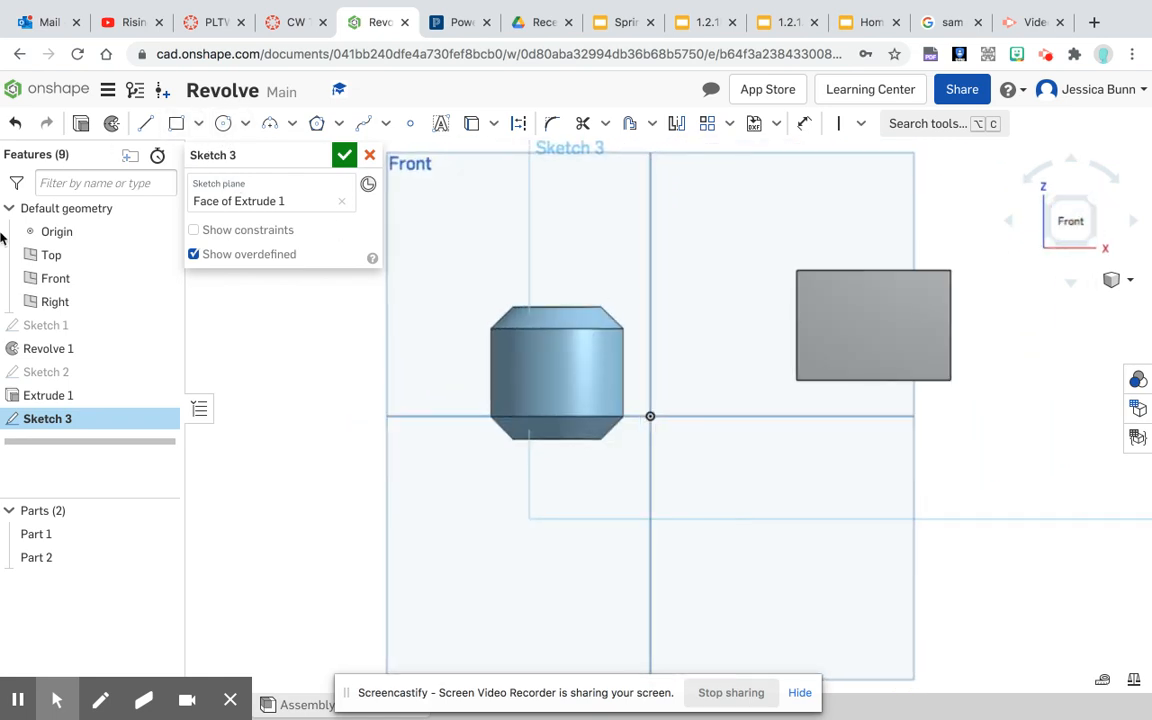
left_click(146, 123)
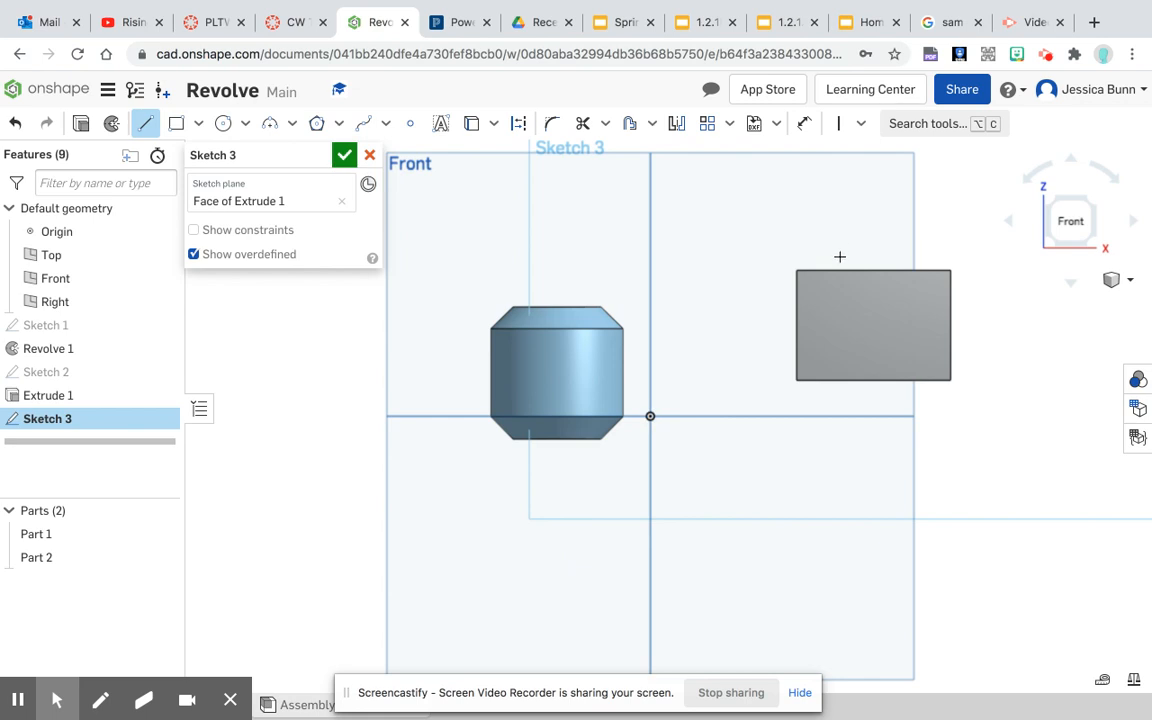
left_click(869, 296)
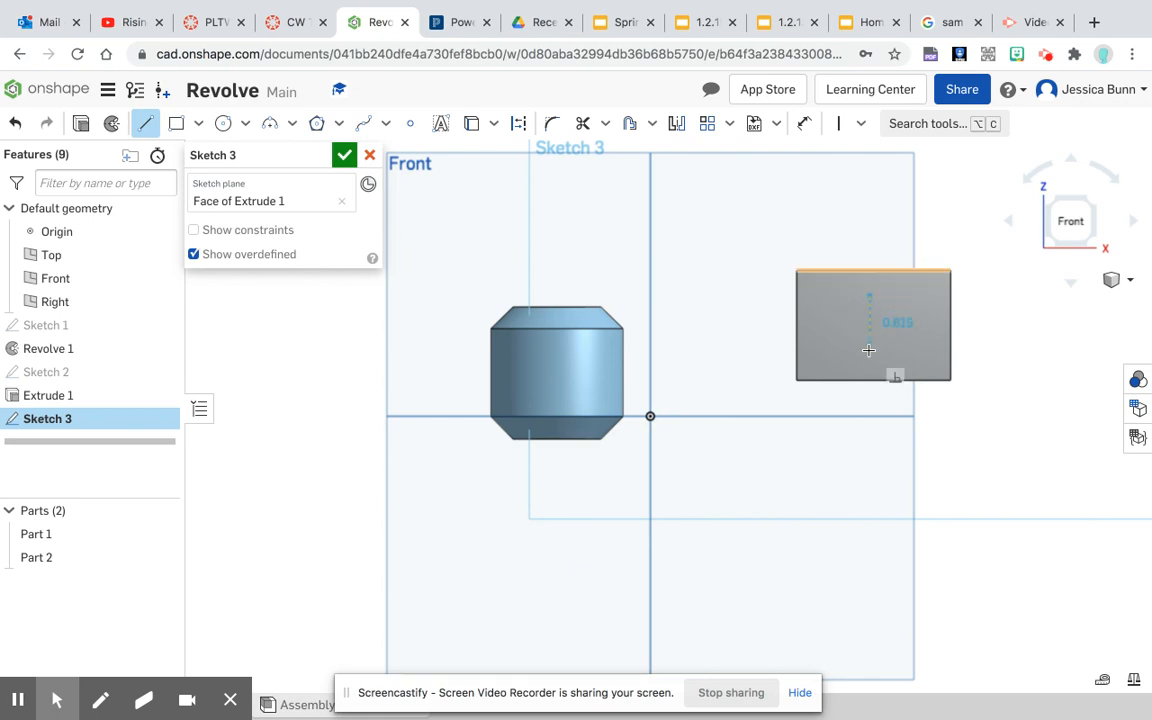
left_click(869, 348)
right_click(984, 352)
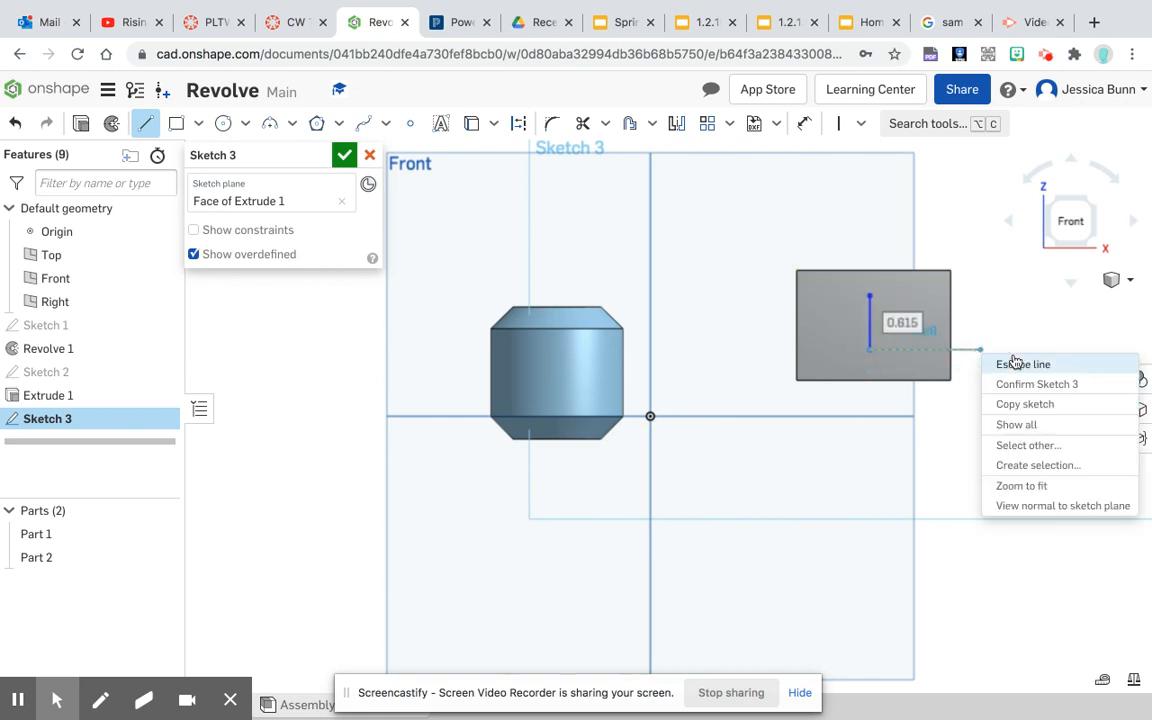
left_click(1015, 362)
Set the length of the vertical line on the block's front face to 1 in.
left_click(804, 123)
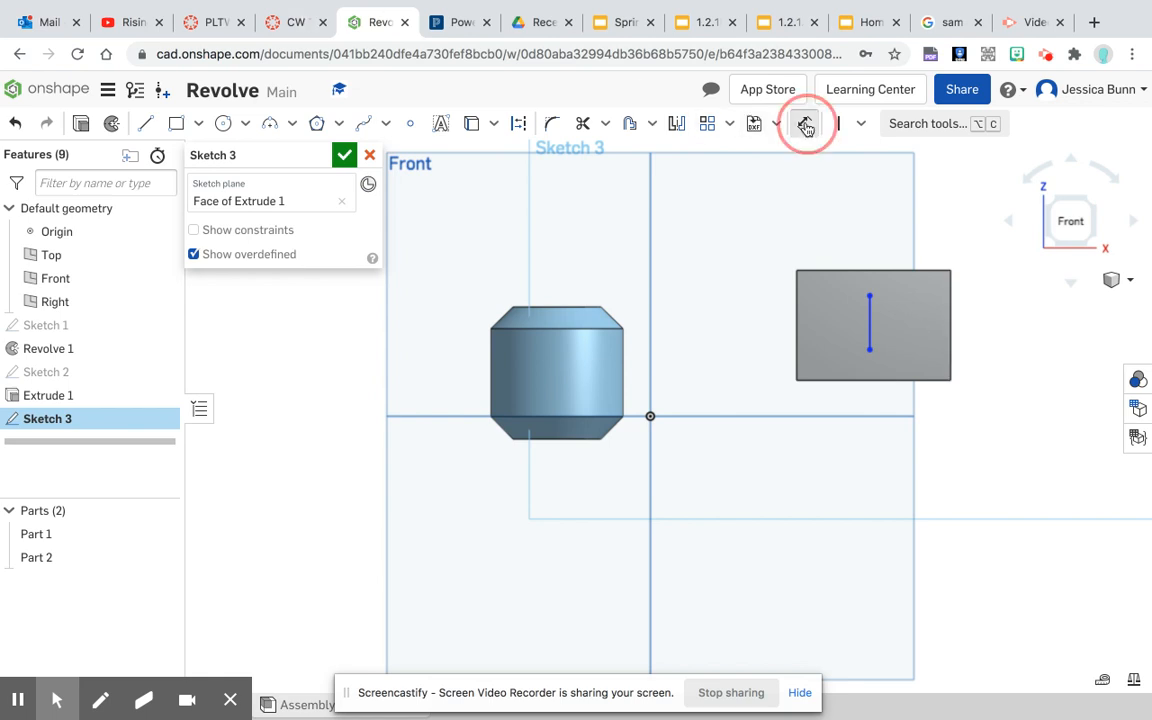
left_click(871, 316)
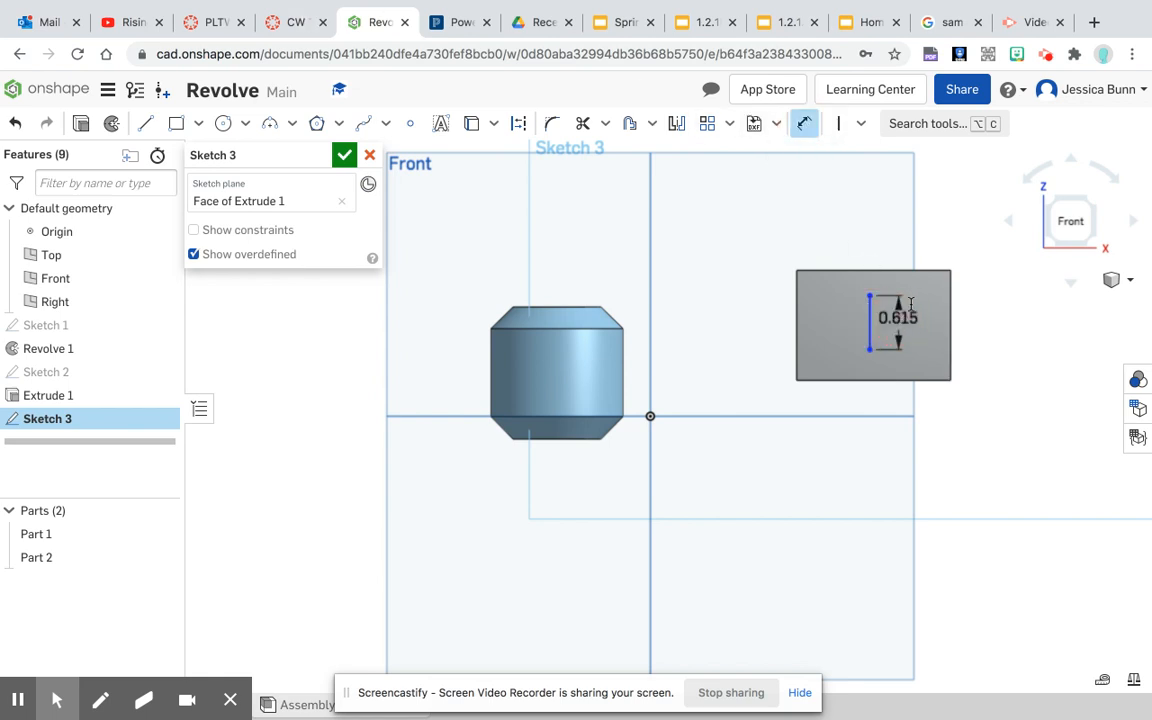
left_click(905, 310)
type("1")
key("Return")
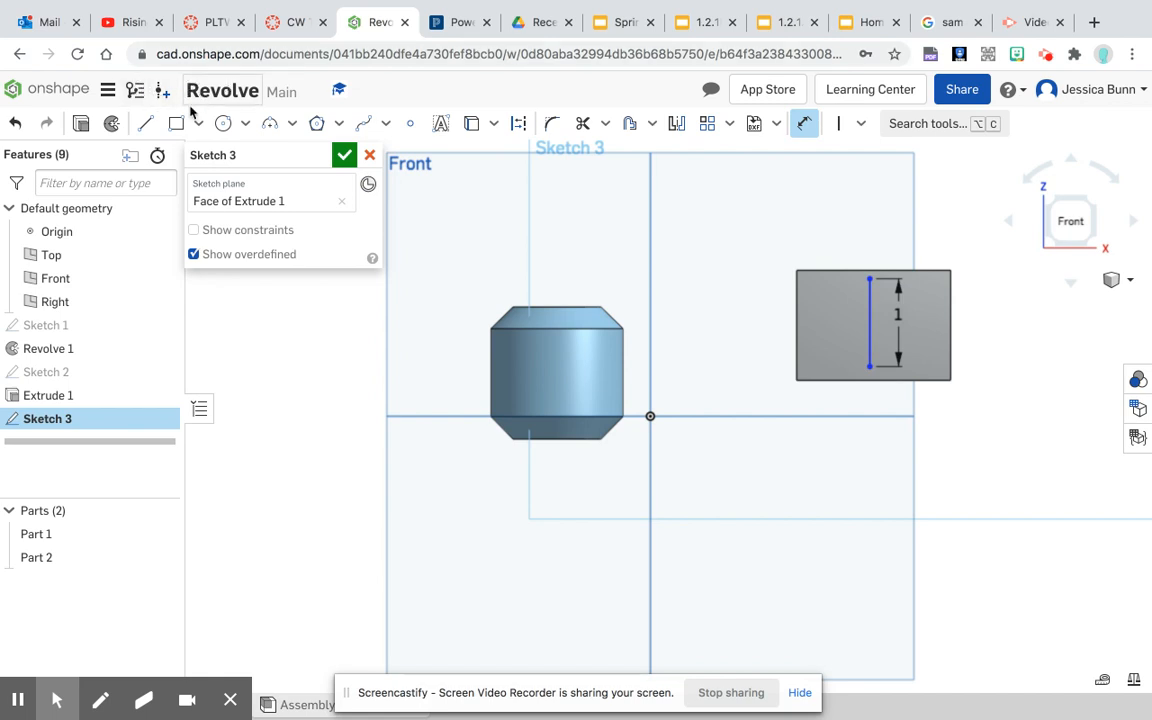
Draw a 3-point arc between the line's two endpoints, forming a semicircle of about 0.5 in radius on the side facing the ring.
left_click(222, 123)
left_click(268, 128)
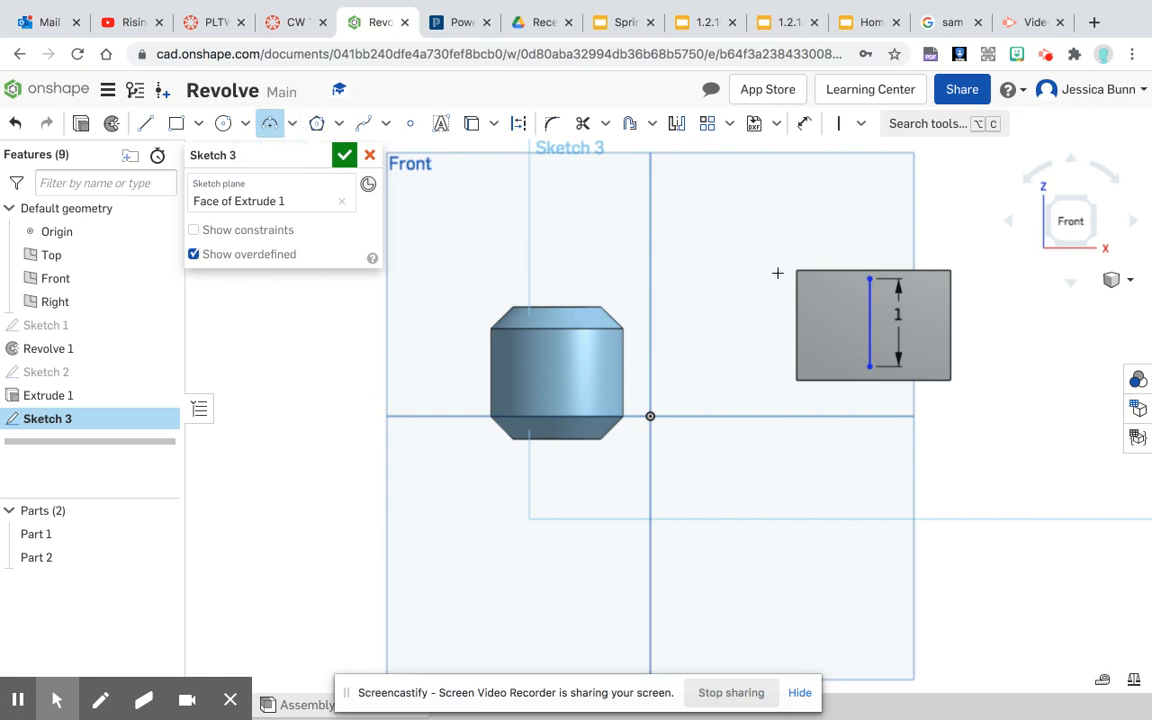
left_click(870, 280)
left_click(870, 365)
left_click(826, 322)
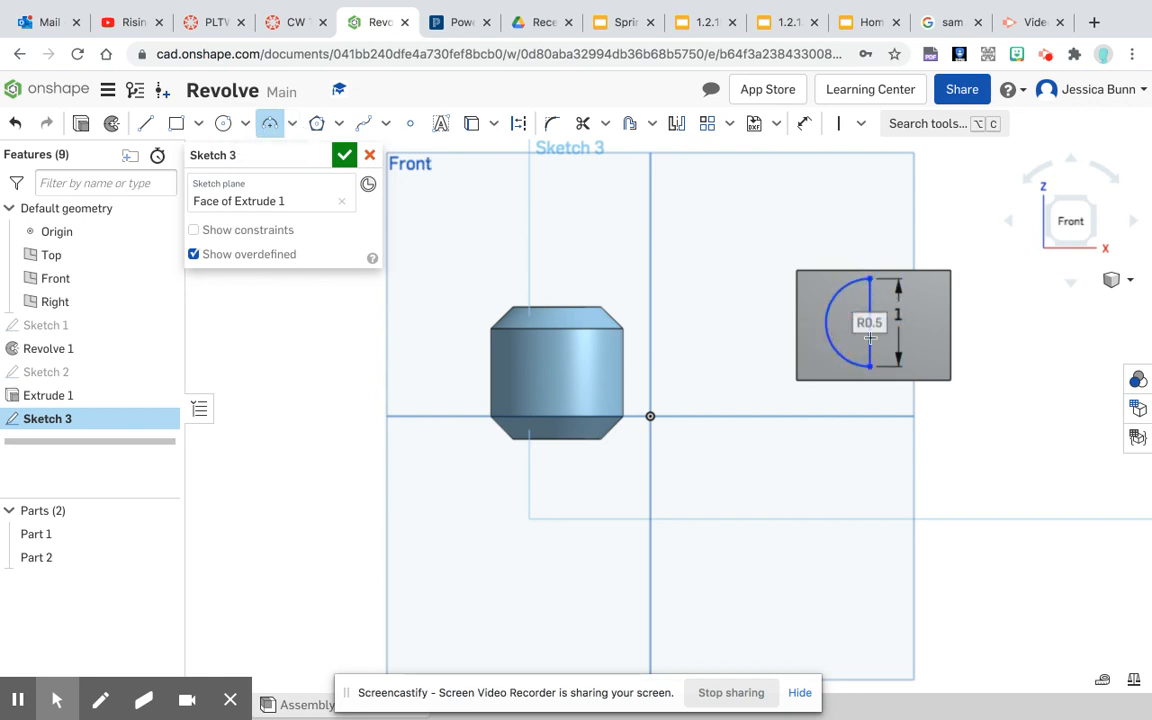
right_click(817, 255)
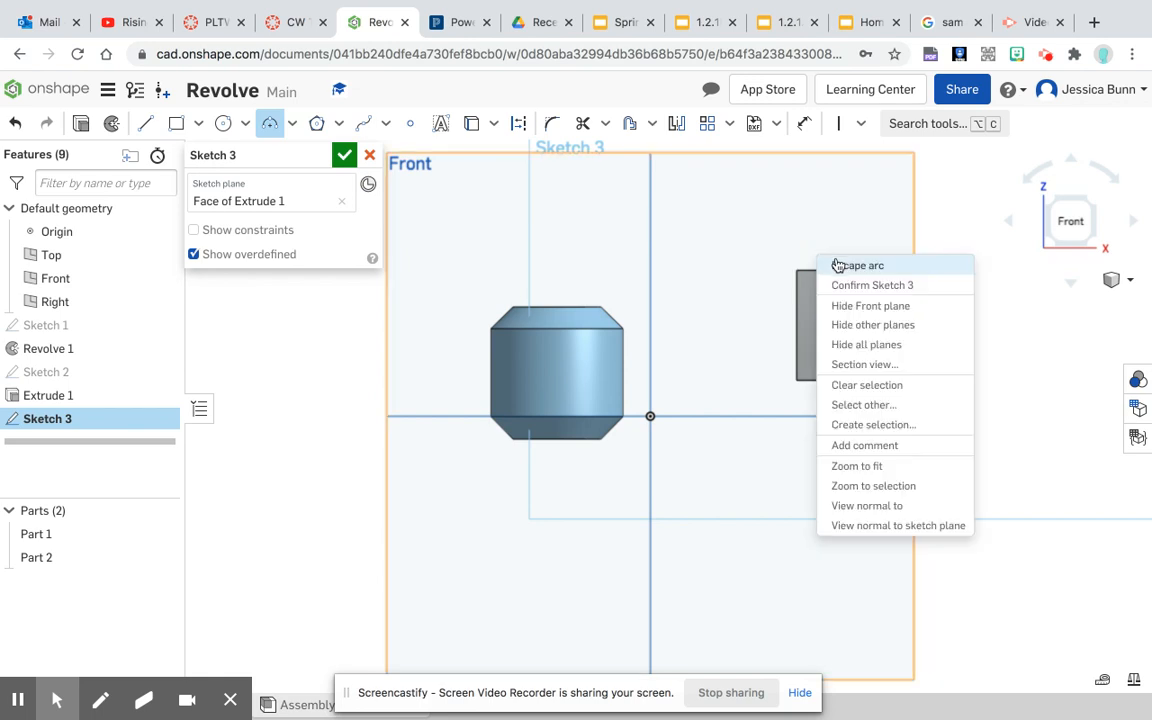
left_click(850, 265)
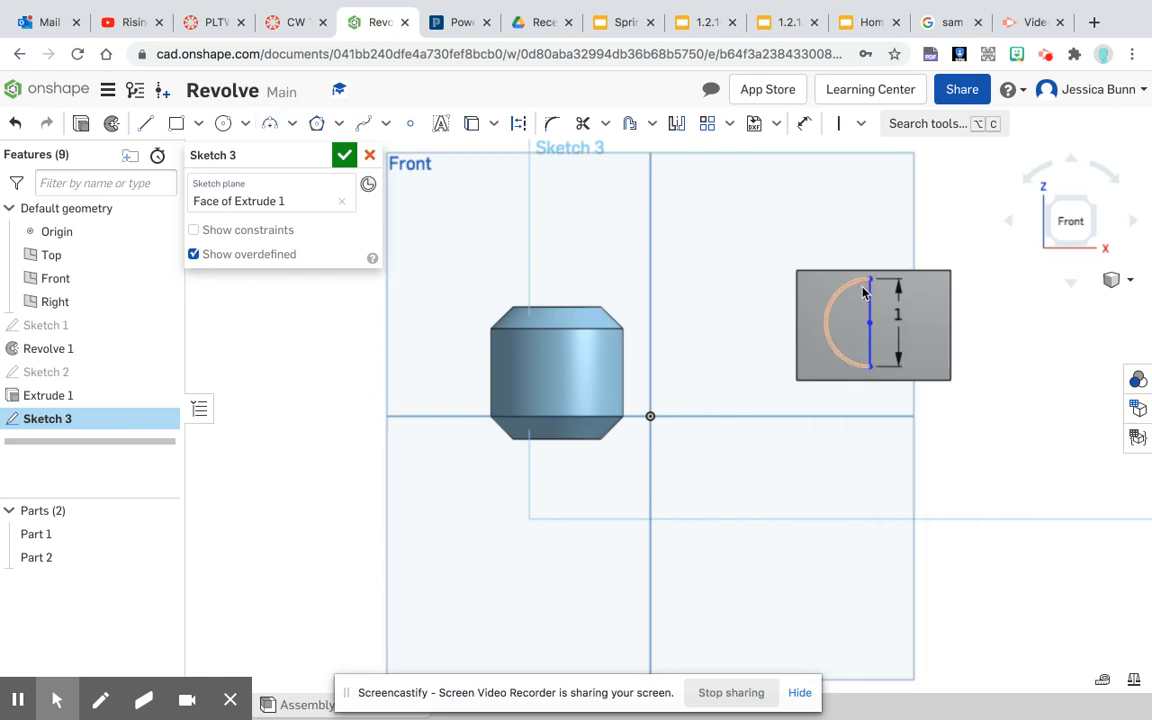
left_click(804, 124)
left_click(838, 358)
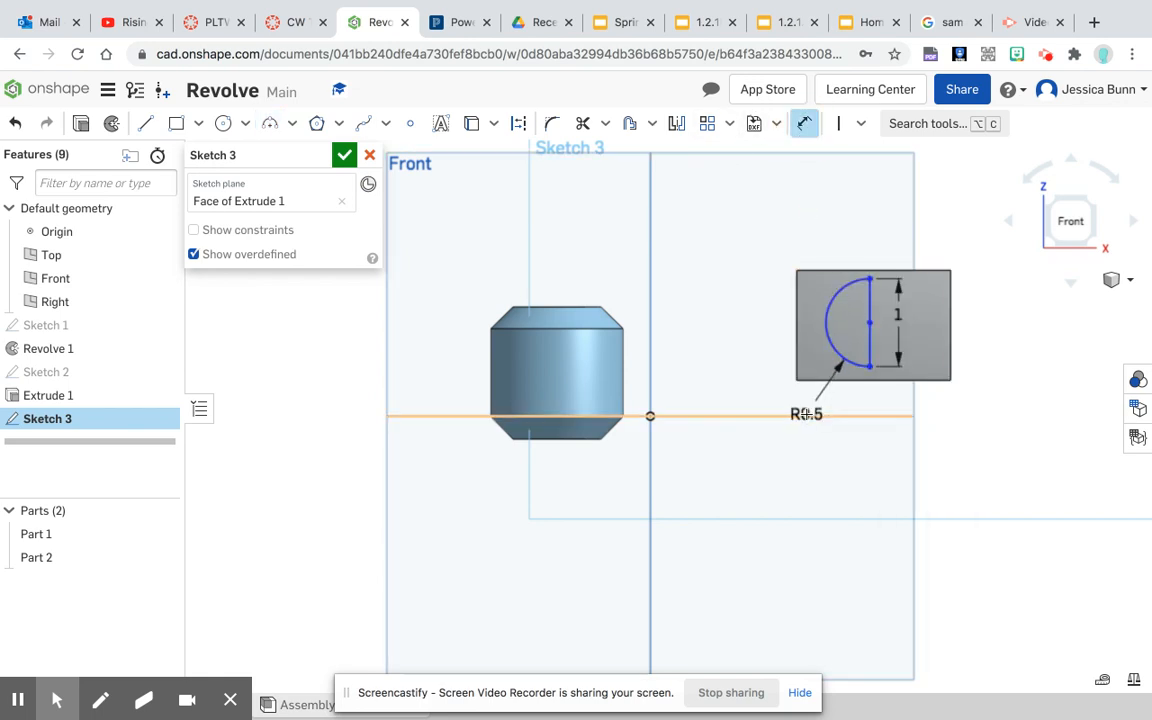
left_click(806, 414)
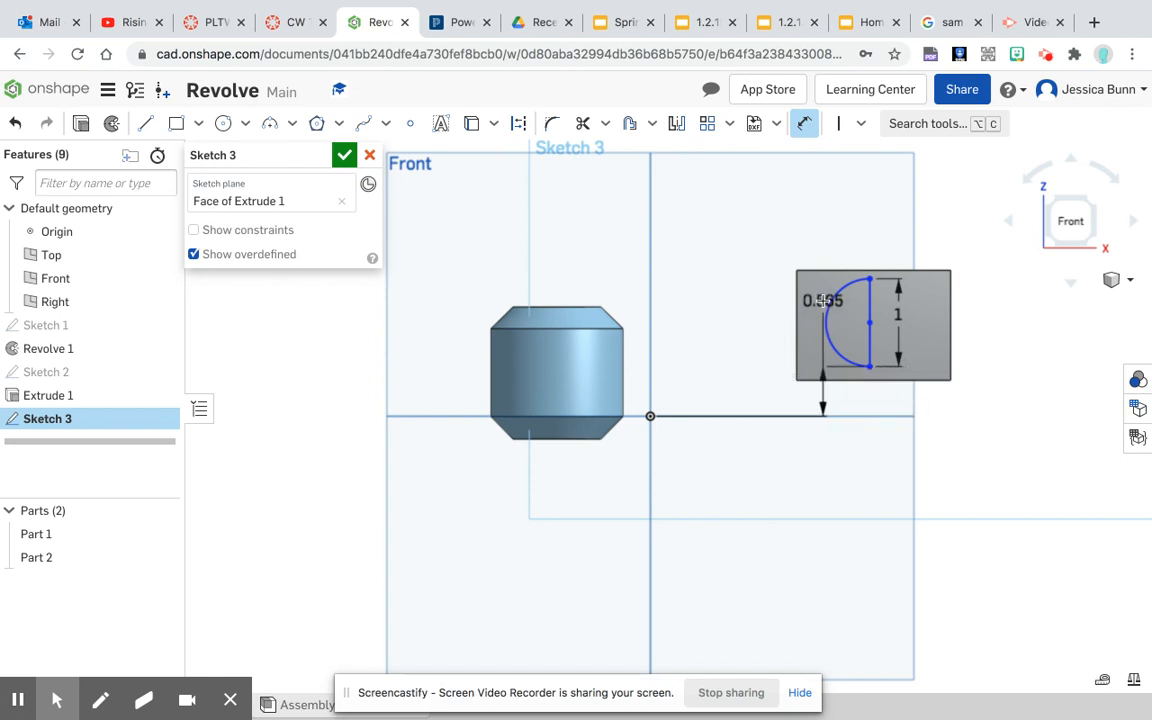
key("Escape")
Dimension the semicircular arc with a radius of 0.5 in.
left_click(804, 123)
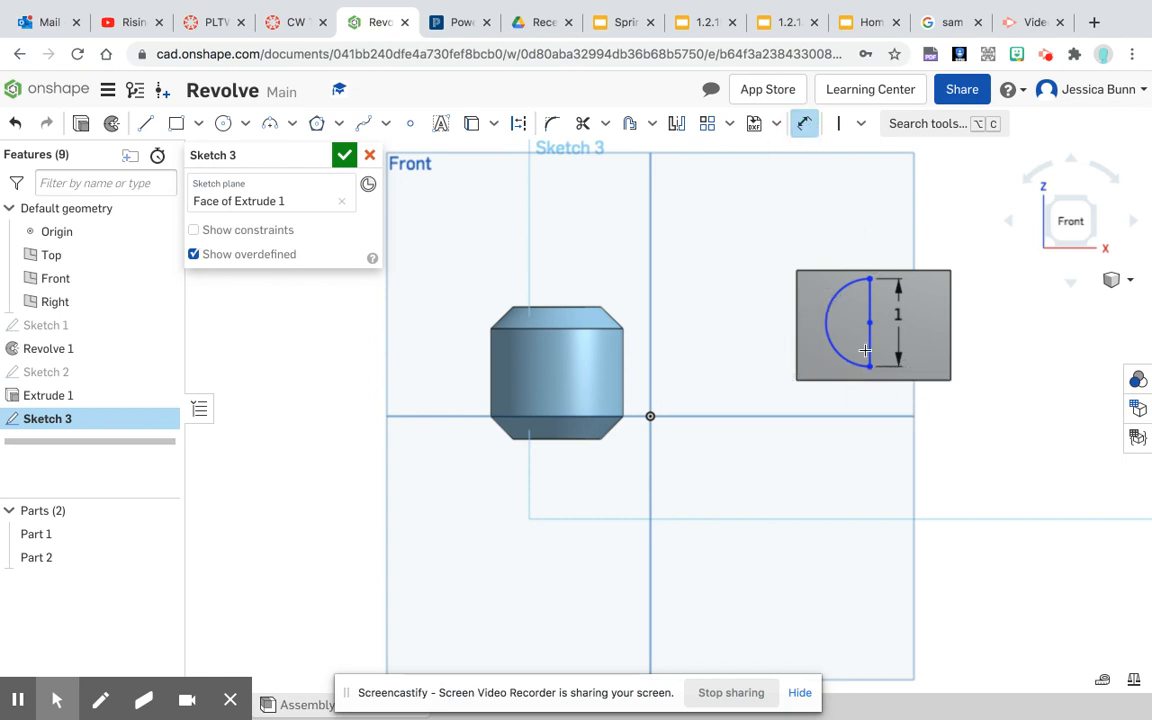
left_click(838, 292)
left_click(796, 222)
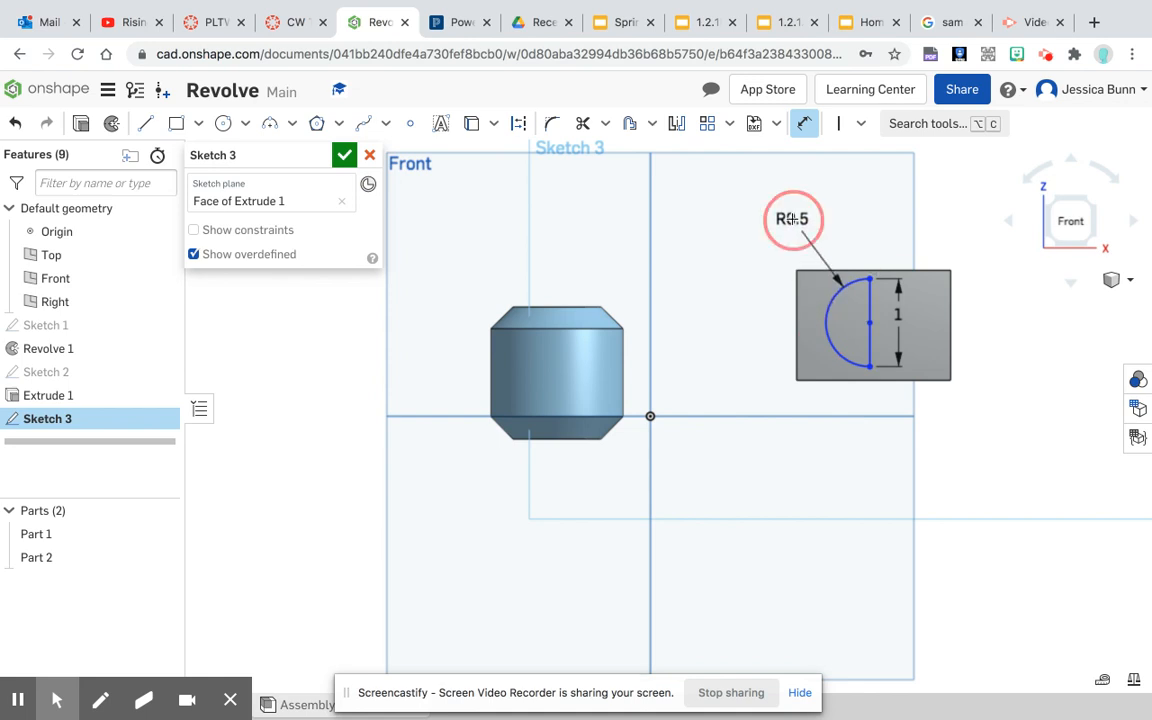
key("Return")
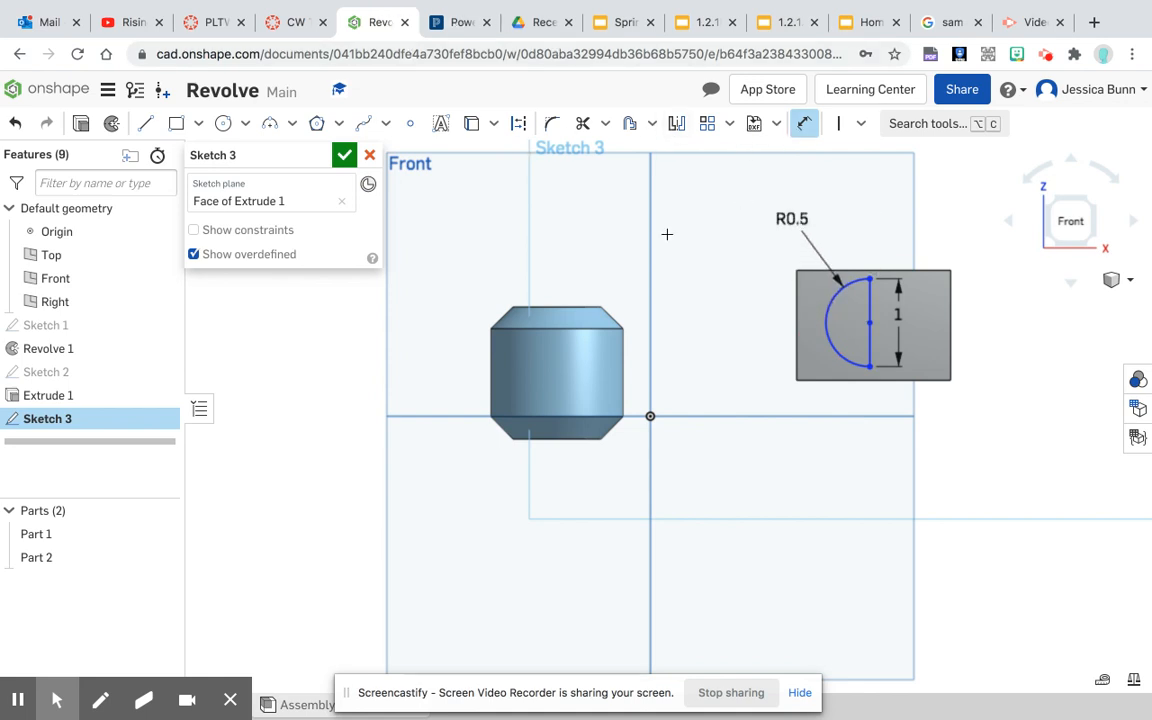
Set the distance between the vertical line and the block's side edge nearest the ring to 0.875 in.
left_click(870, 302)
left_click(797, 290)
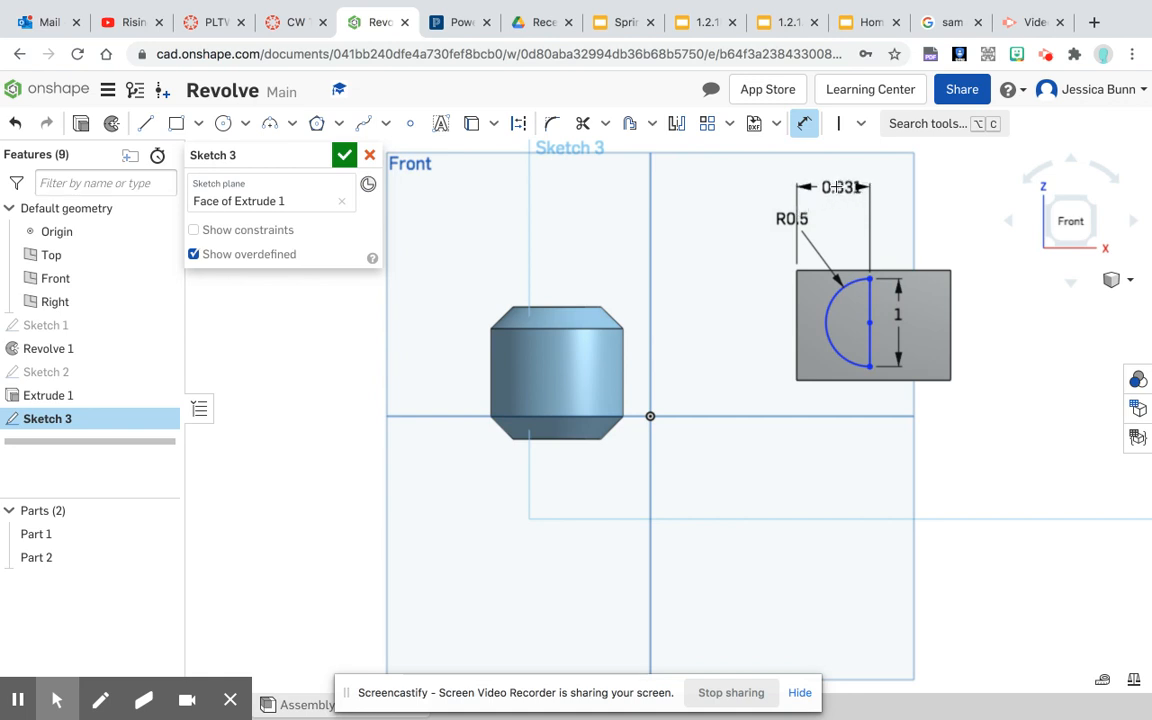
left_click(920, 186)
key("BackSpace")
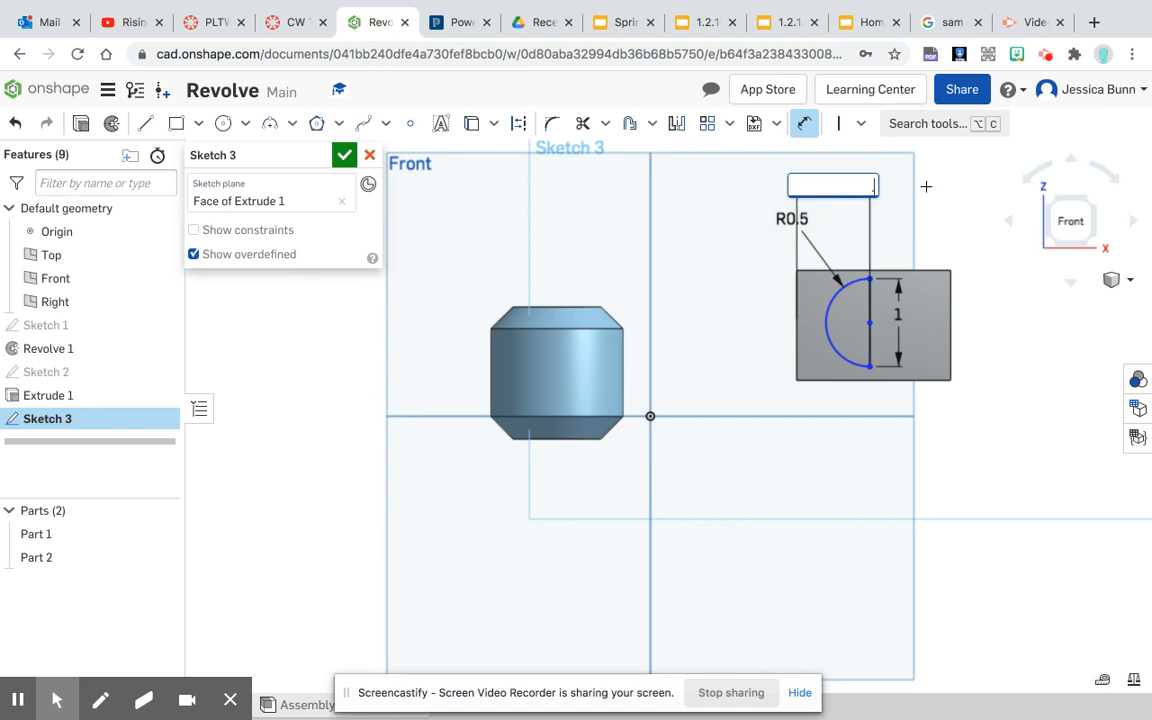
type(".875")
key("Return")
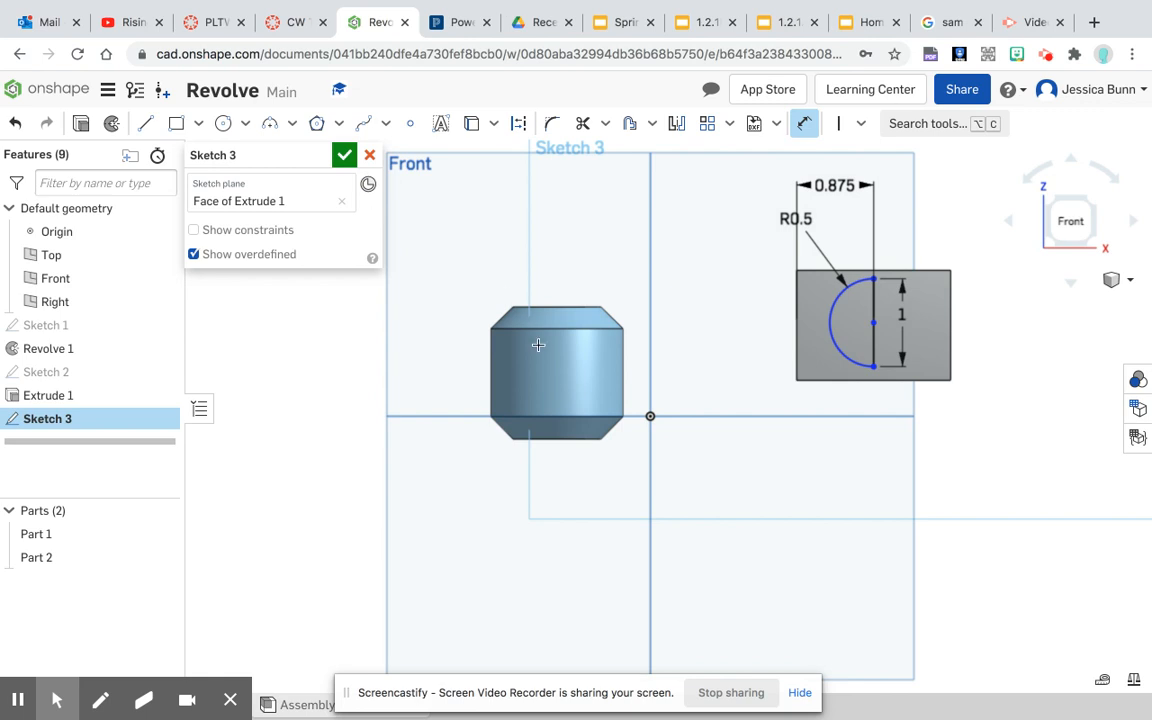
Set the distance from the line's lower endpoint to the block's bottom edge to 0.125 in and finish the sketch.
left_click(876, 367)
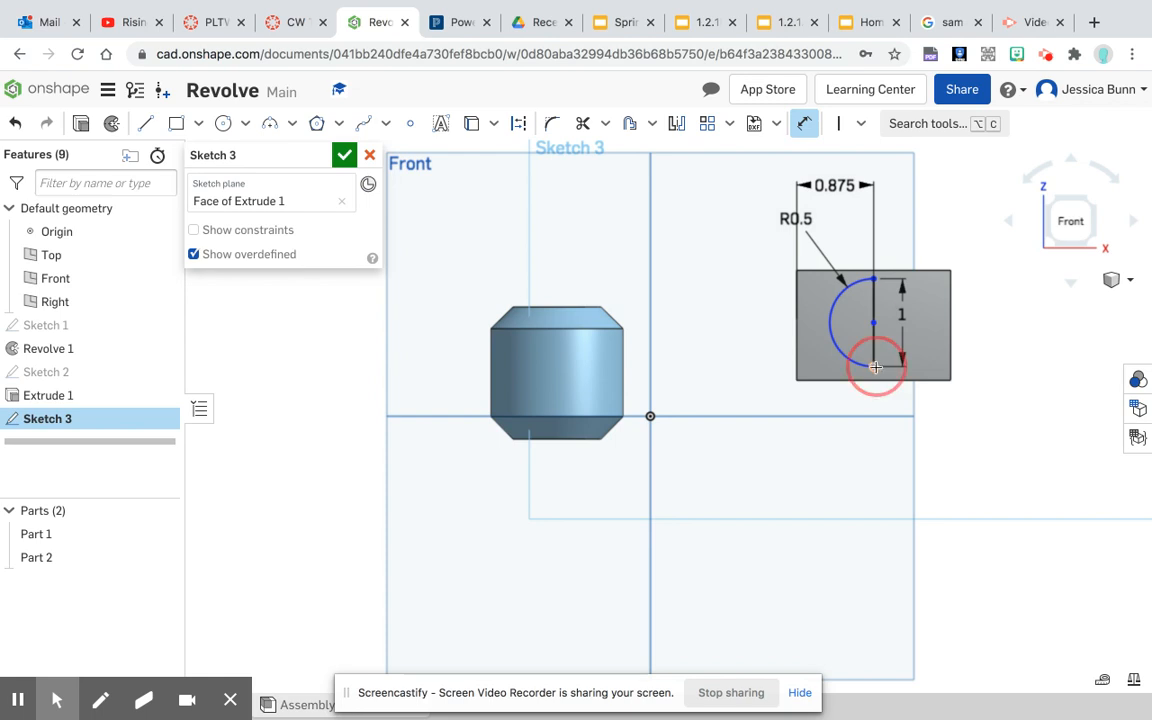
left_click(877, 379)
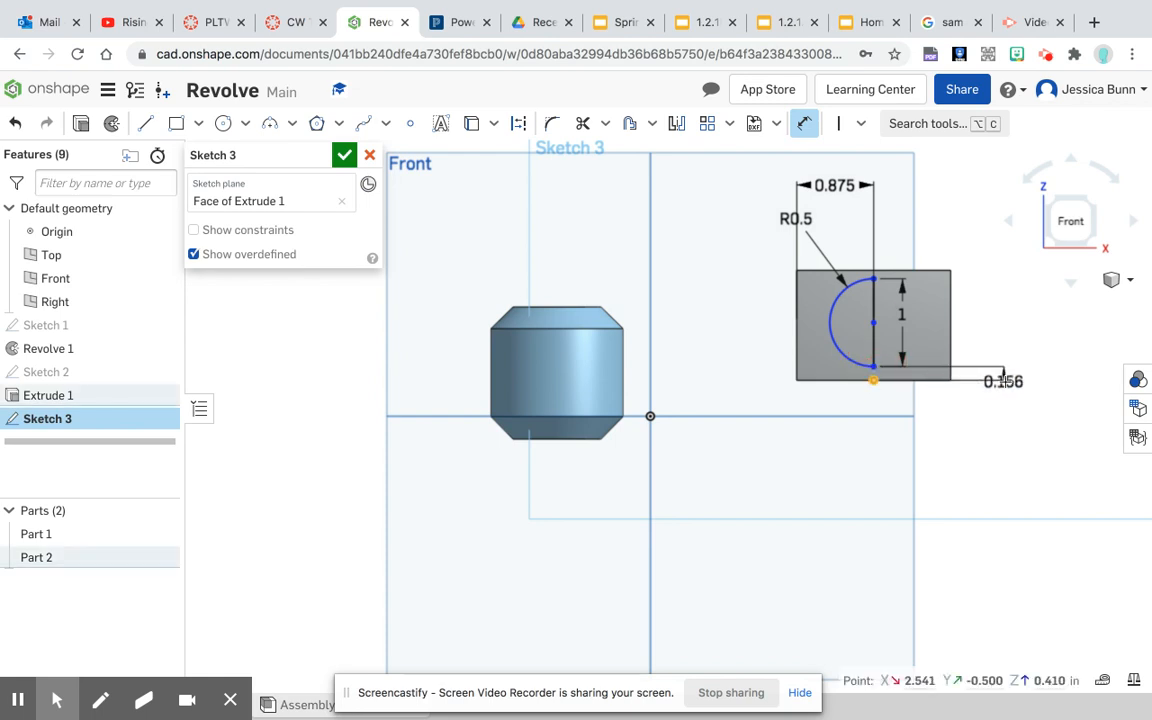
left_click(1006, 404)
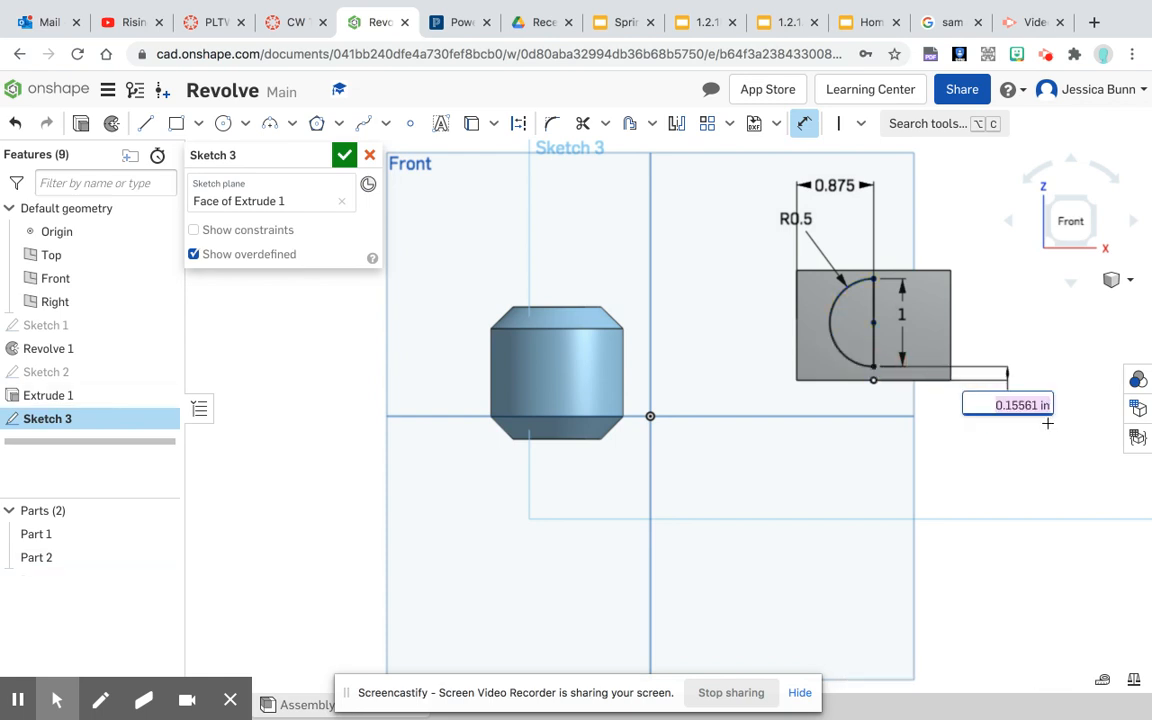
key("BackSpace")
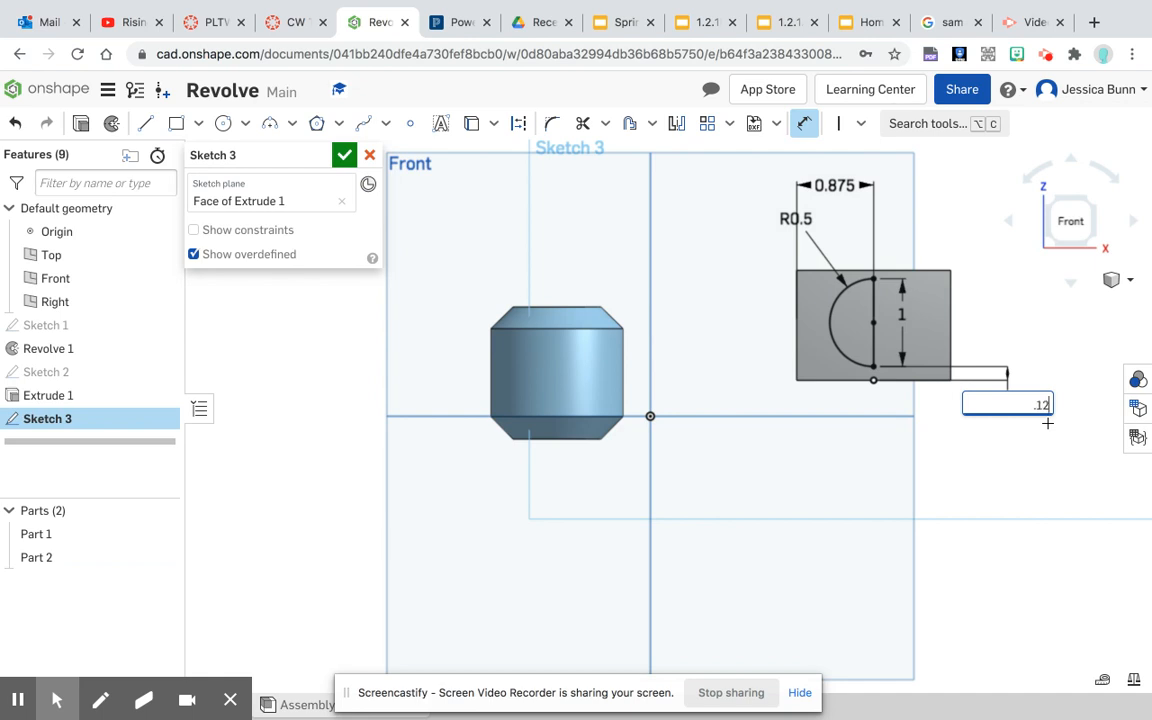
key("Return")
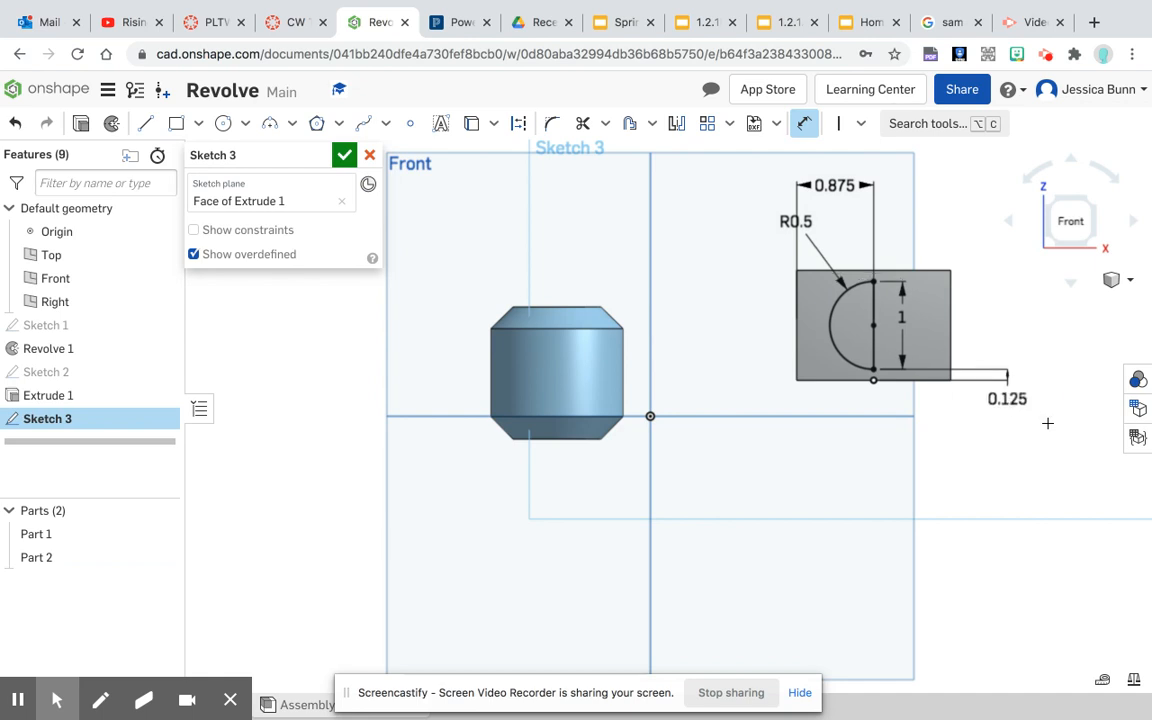
left_click(344, 155)
Revolve the semicircle region a full turn about its straight edge and add the resulting sphere to the block.
right_click_drag(1024, 311, 1000, 293)
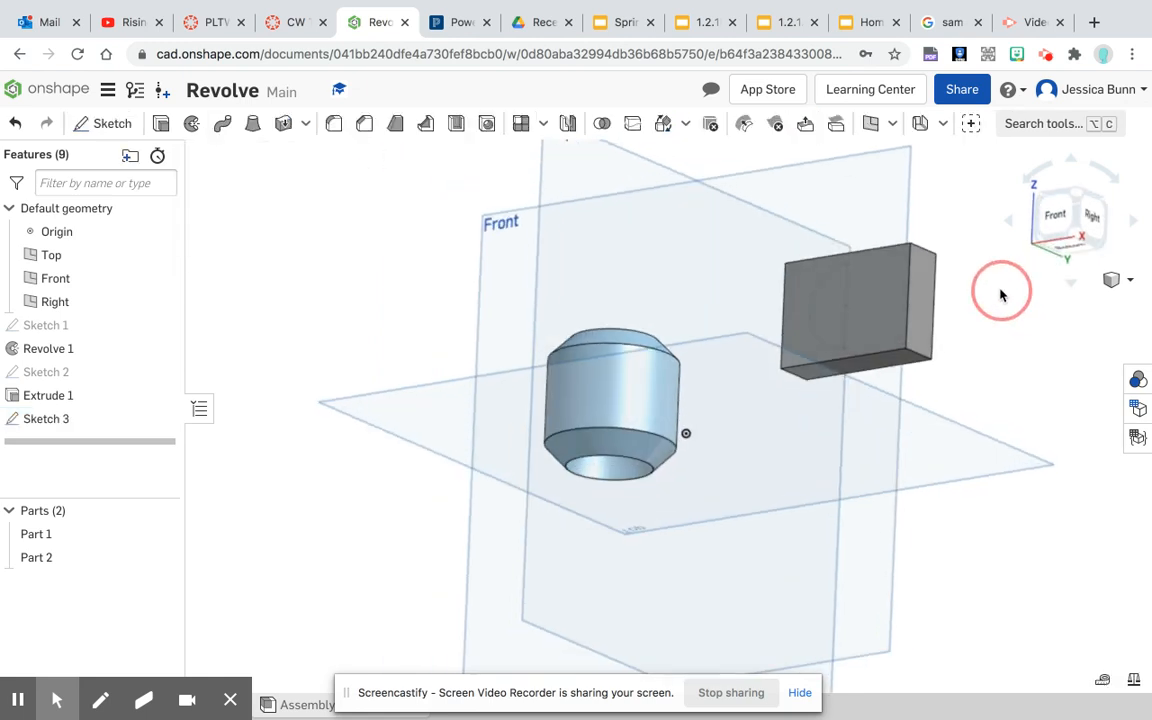
left_click(191, 124)
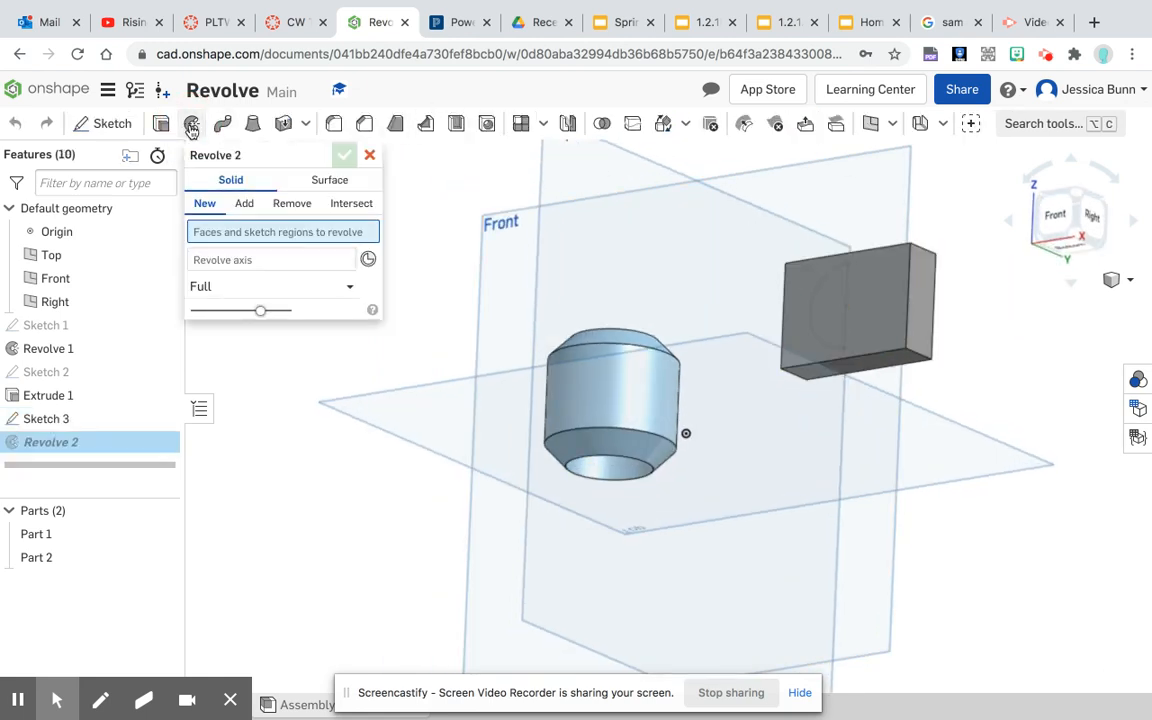
left_click(828, 327)
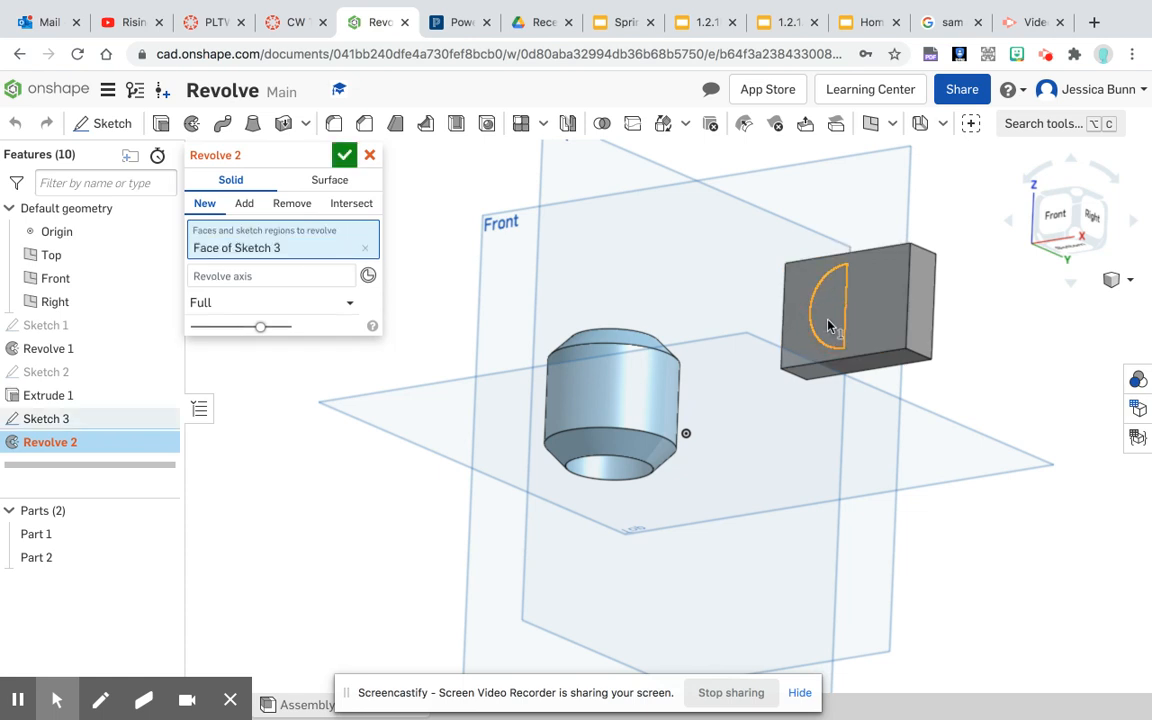
left_click(331, 279)
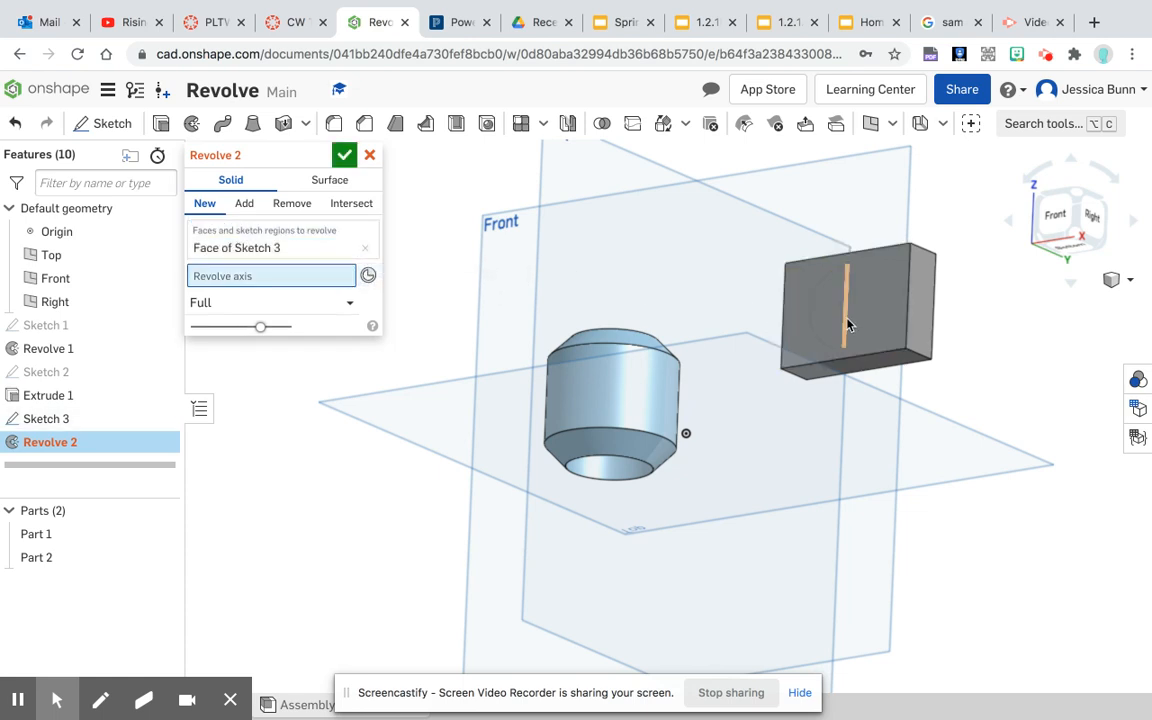
left_click(847, 322)
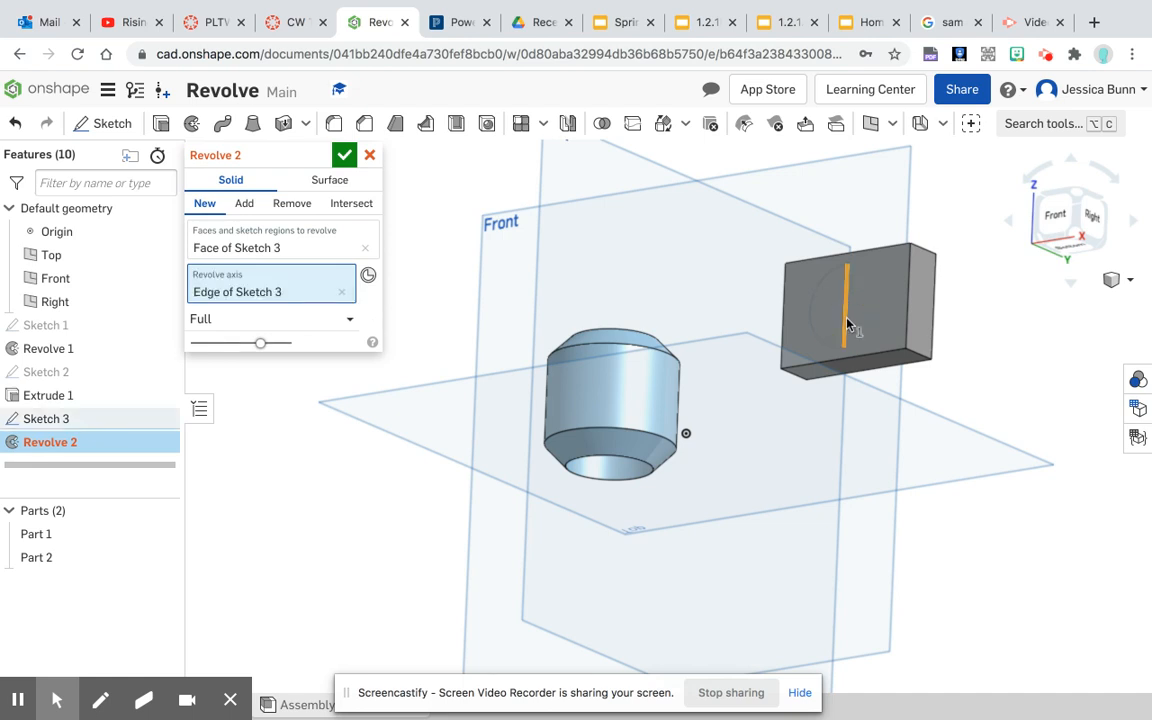
left_click(344, 155)
right_click_drag(938, 280, 1038, 506)
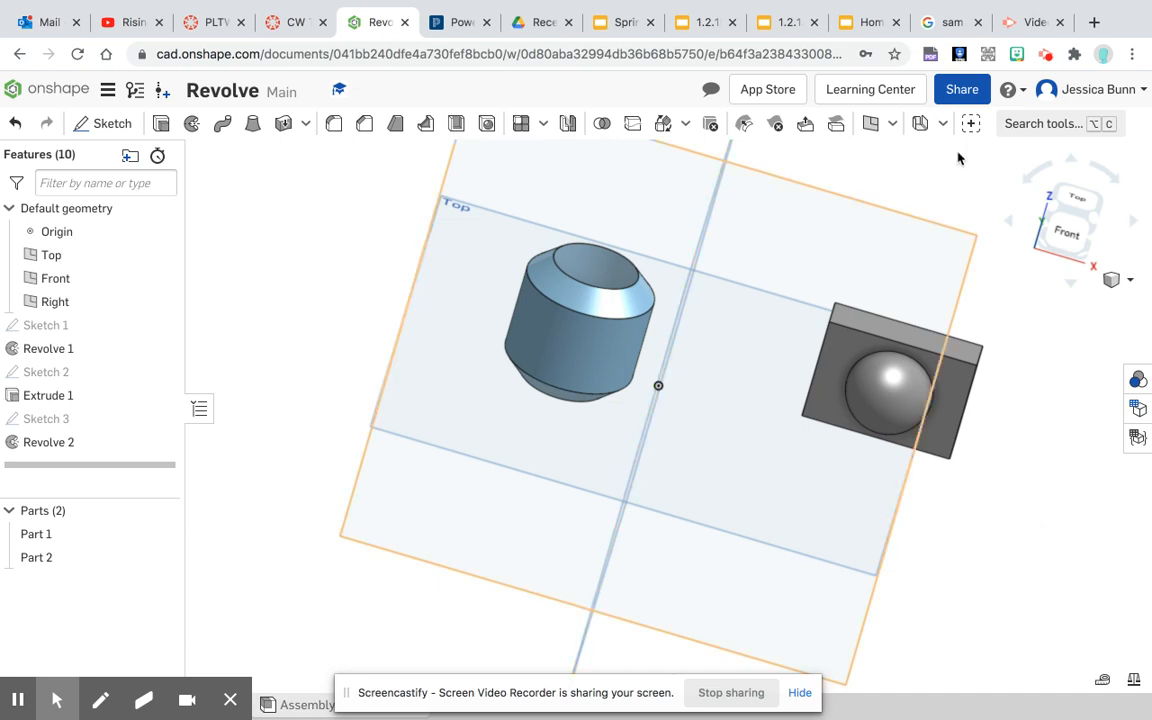
mouse_move(864, 499)
right_mouse_down()
mouse_move(845, 501)
mouse_move(846, 487)
right_mouse_up()
key("Escape")
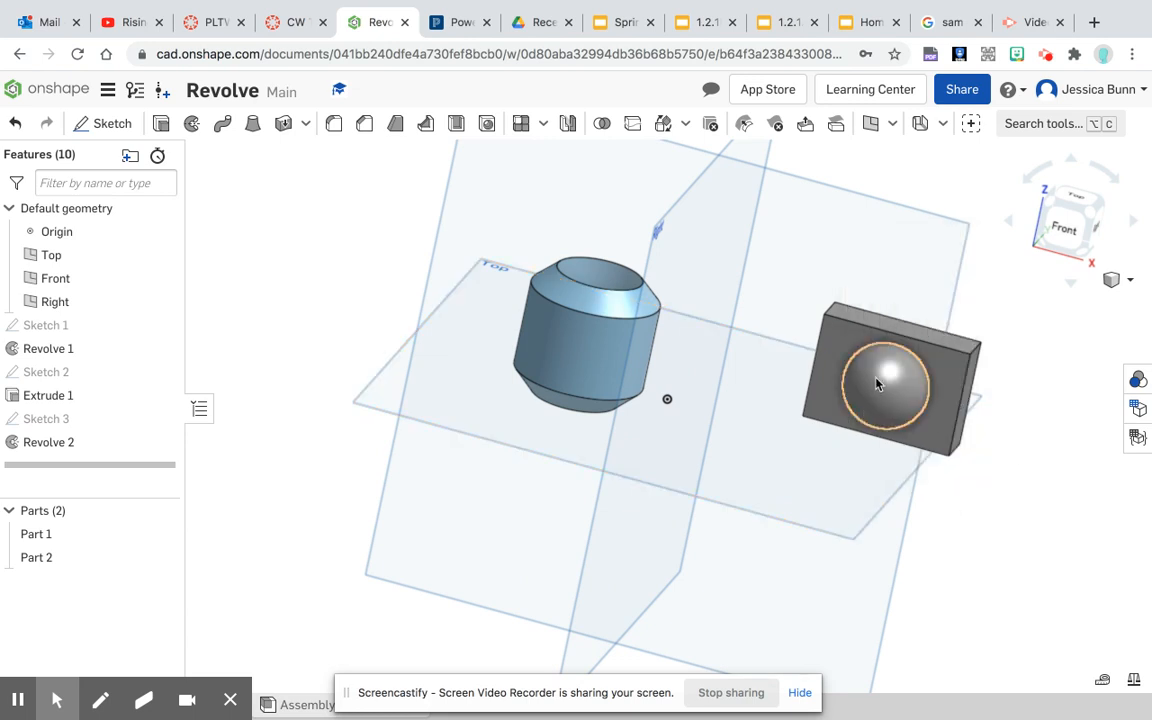
right_click_drag(824, 570, 803, 546)
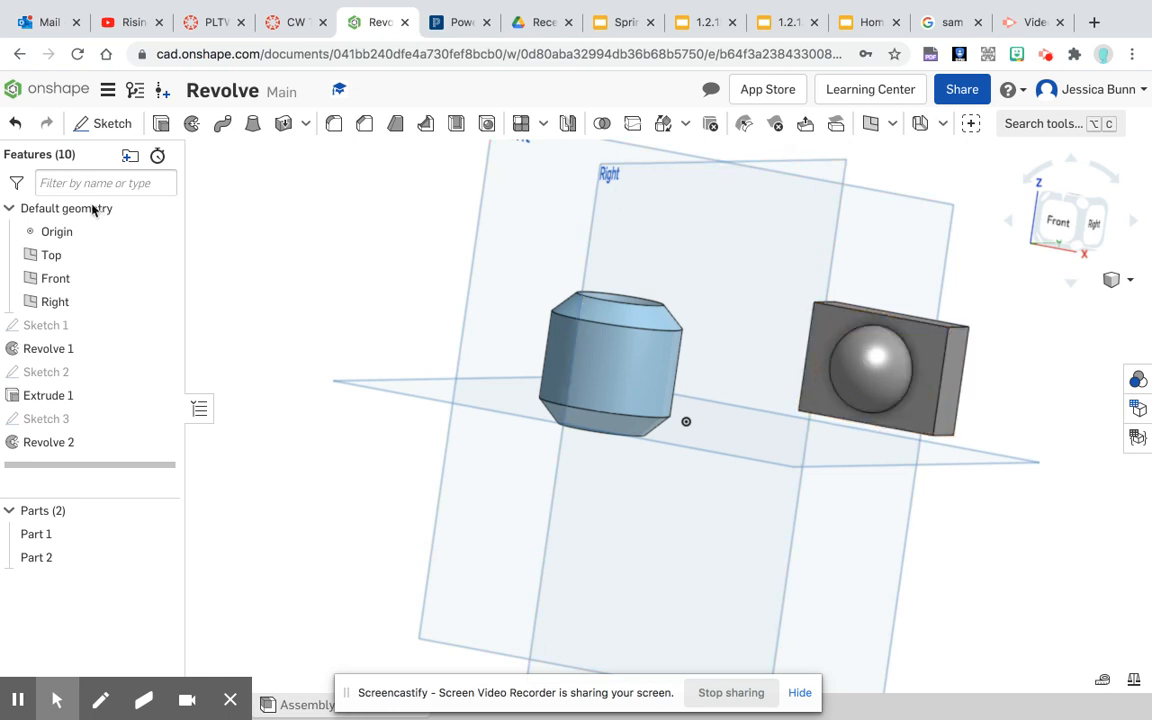
Start a new sketch on the Front plane and draw a corner rectangle about 2.22 by 1.2 in below the block with the sphere.
left_click(110, 125)
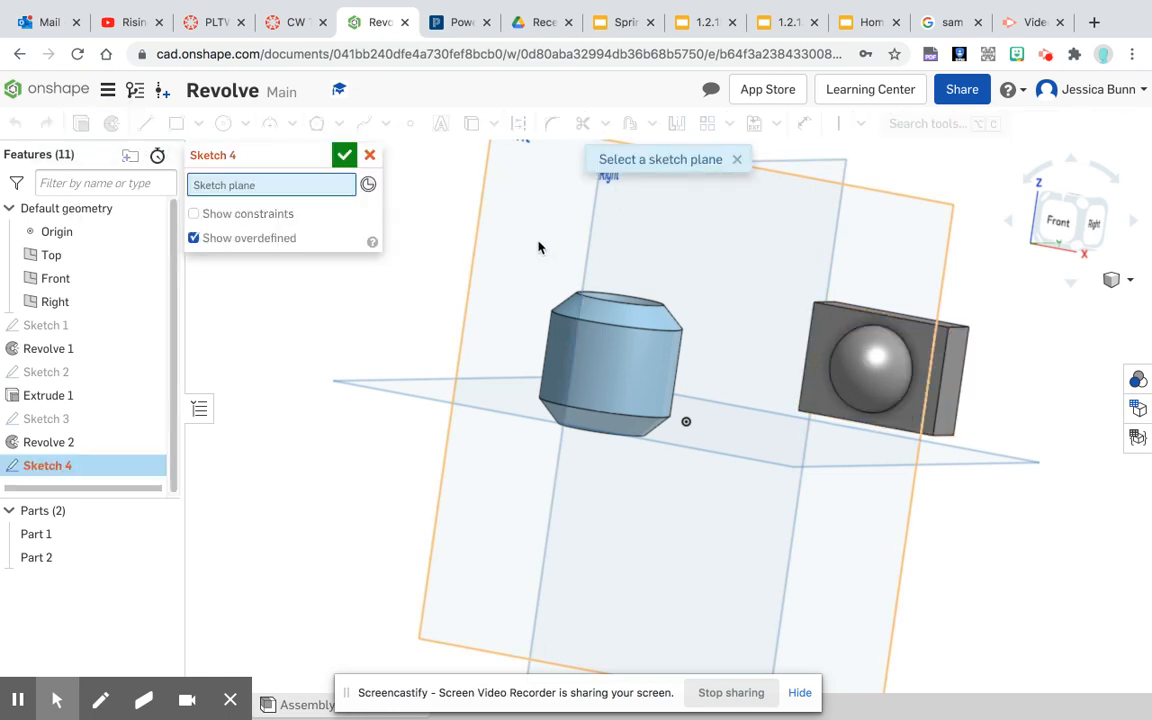
left_click(512, 240)
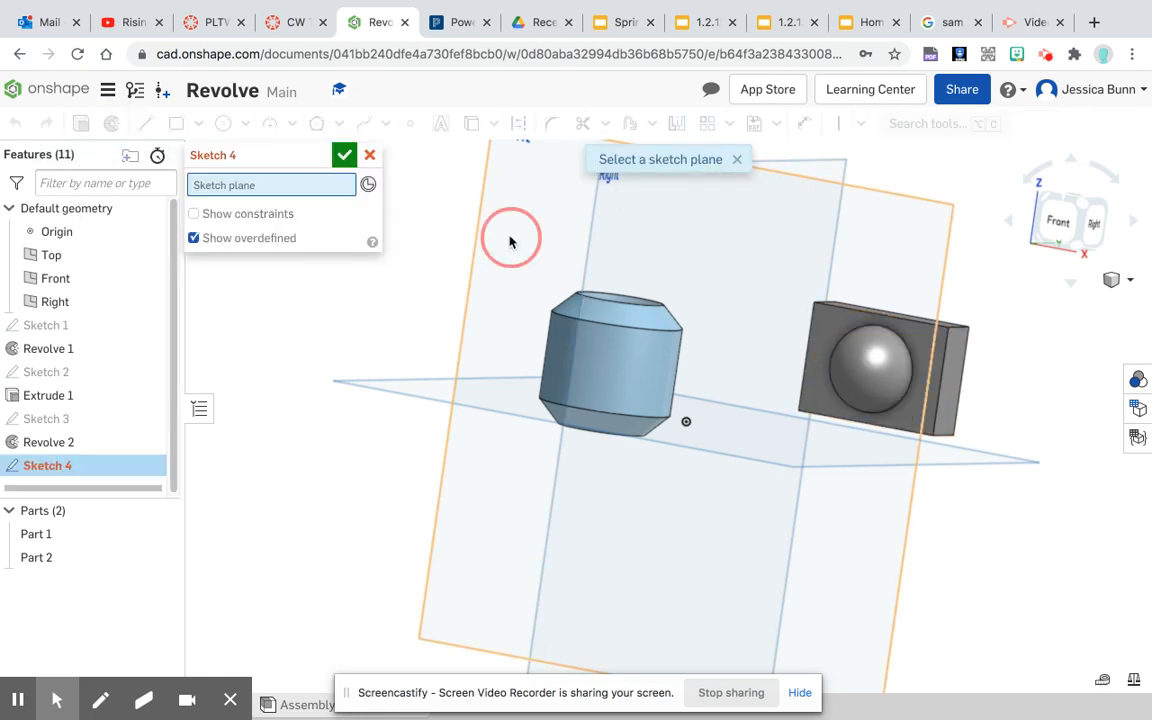
left_click(1064, 223)
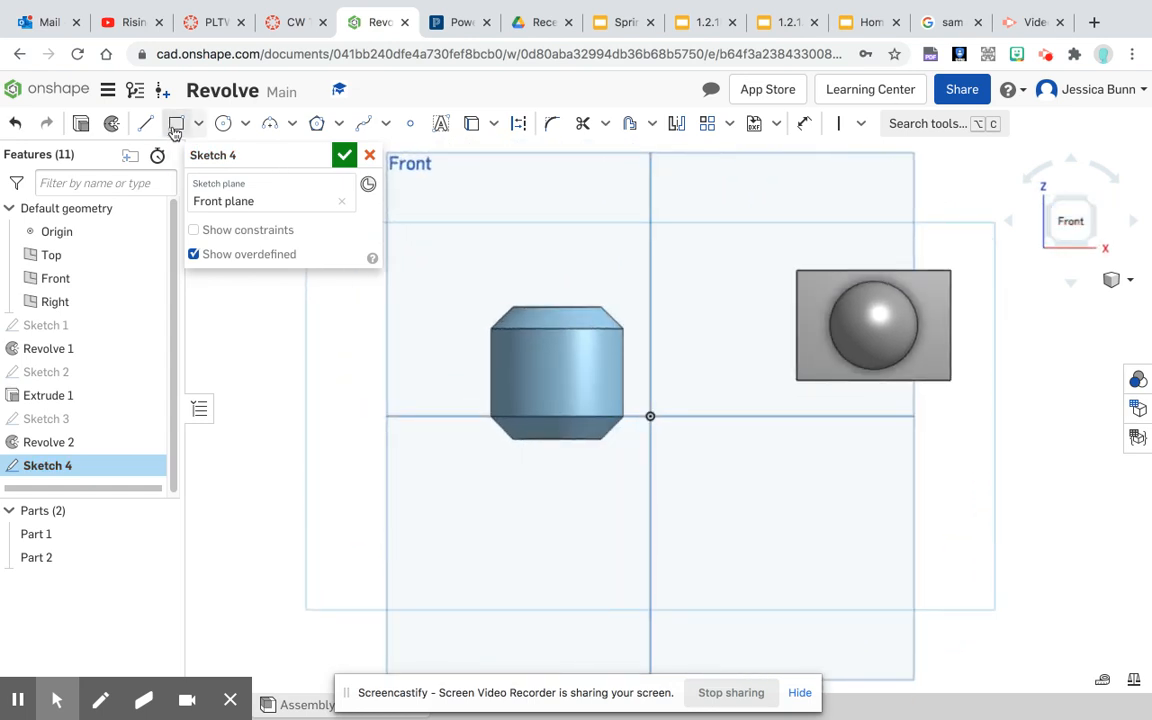
left_click(175, 124)
left_click_drag(743, 505, 938, 609)
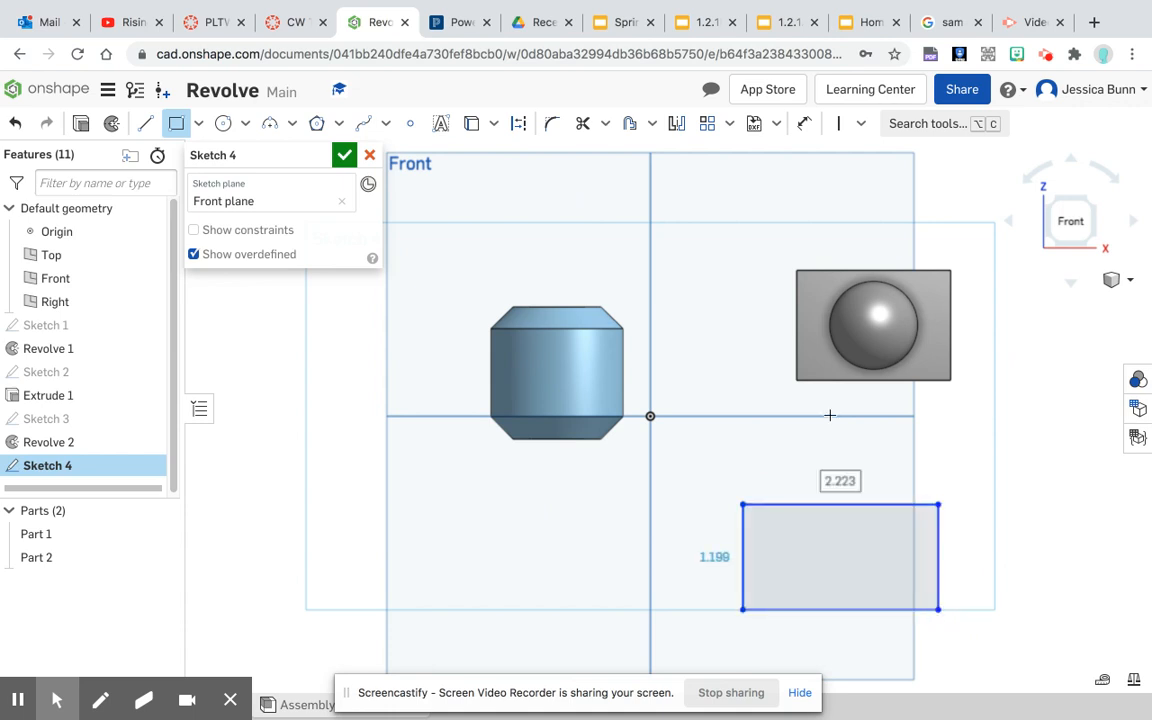
Set the new rectangle's width to 1.75 in and its height to 1.25 in, and finish the sketch below the block.
left_click(856, 481)
type("1.75")
key("Tab")
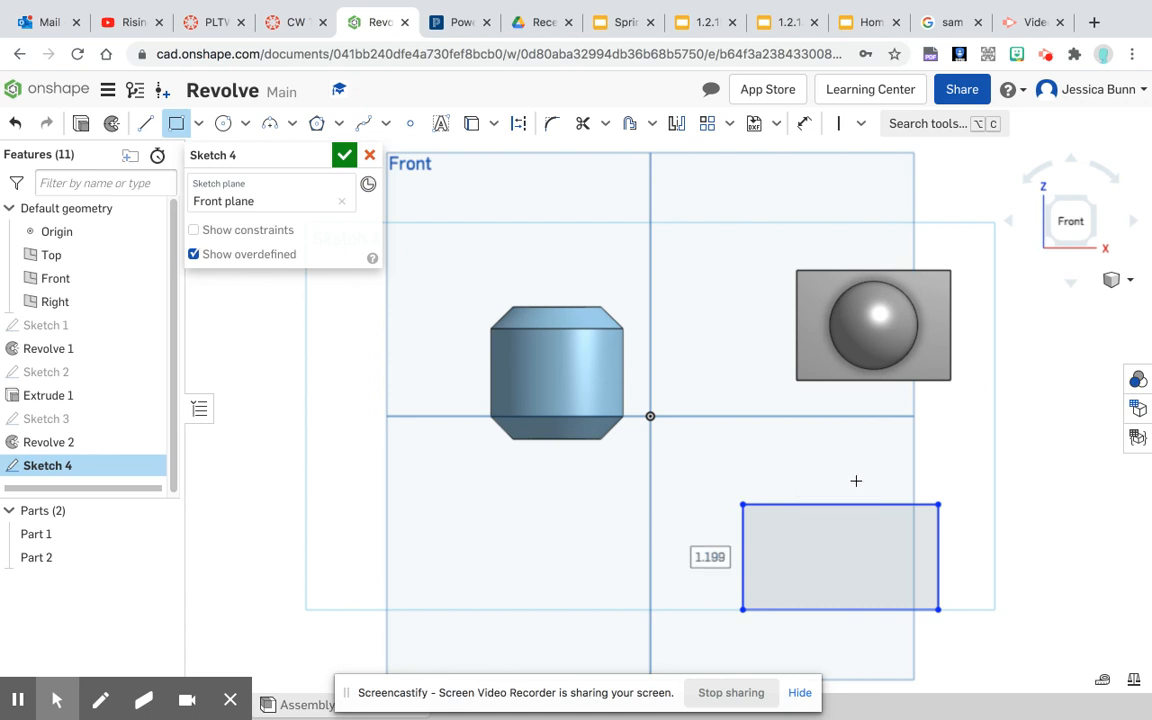
type("1")
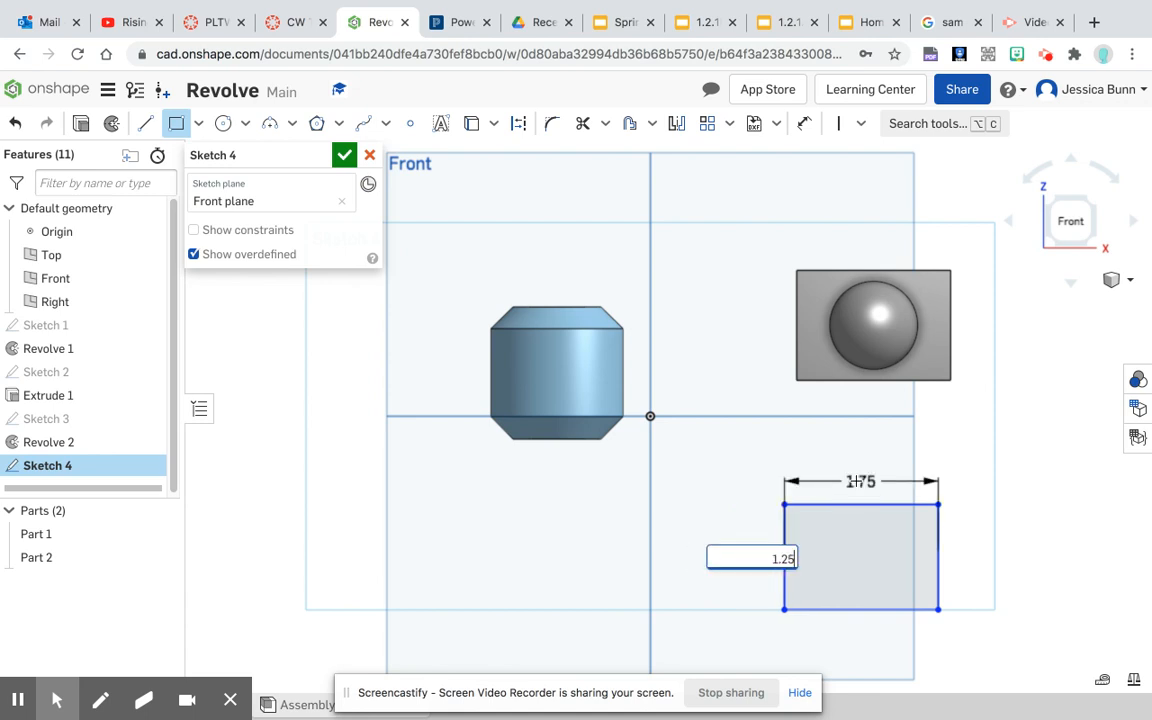
type(".25")
key("Return")
left_click(344, 157)
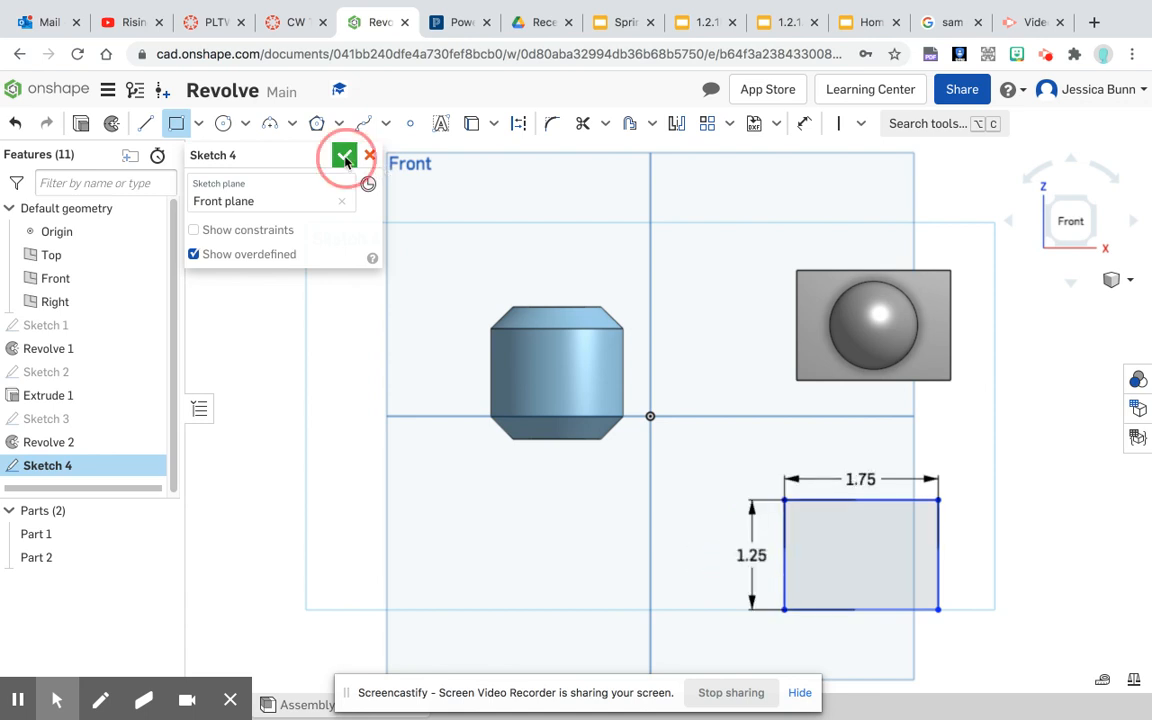
Extrude the lower rectangle to a depth of 0.5 in as a new block.
right_click_drag(748, 534, 687, 506)
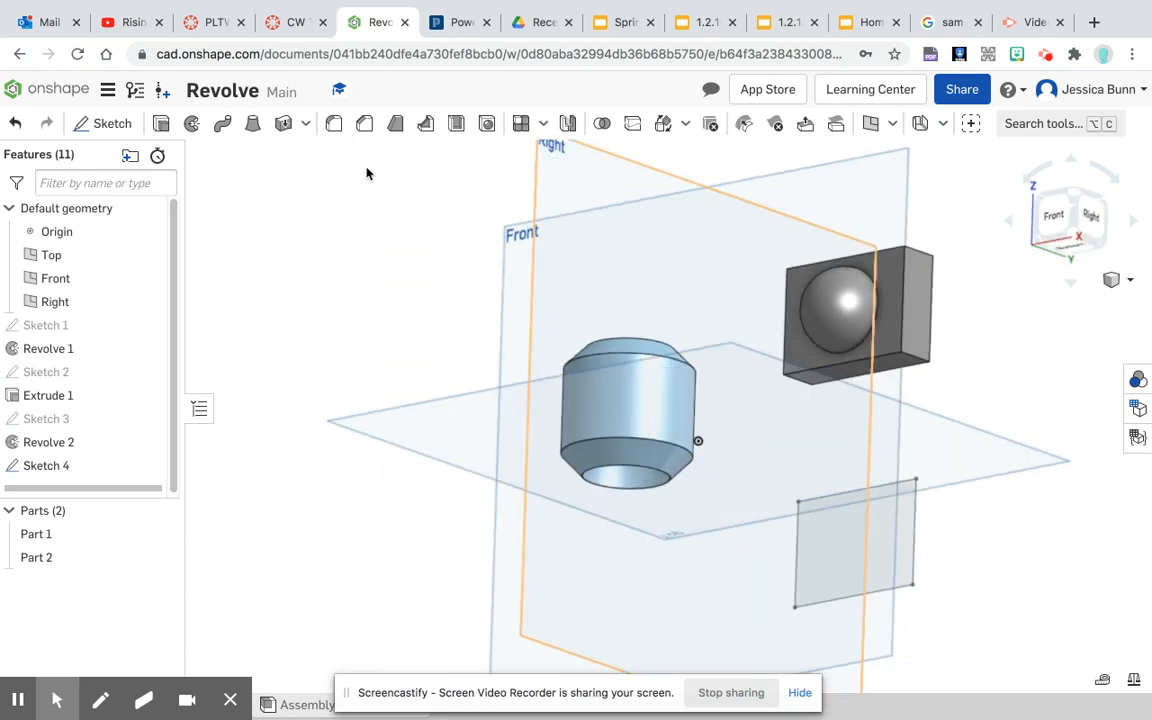
left_click(161, 123)
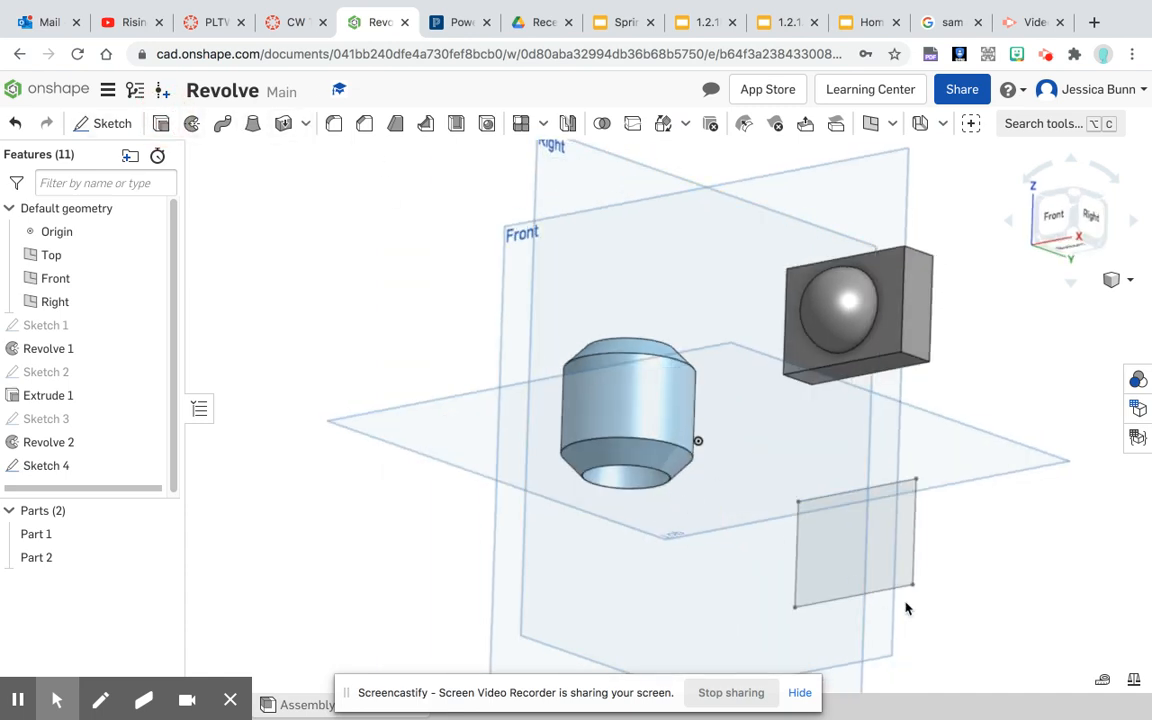
left_click(830, 583)
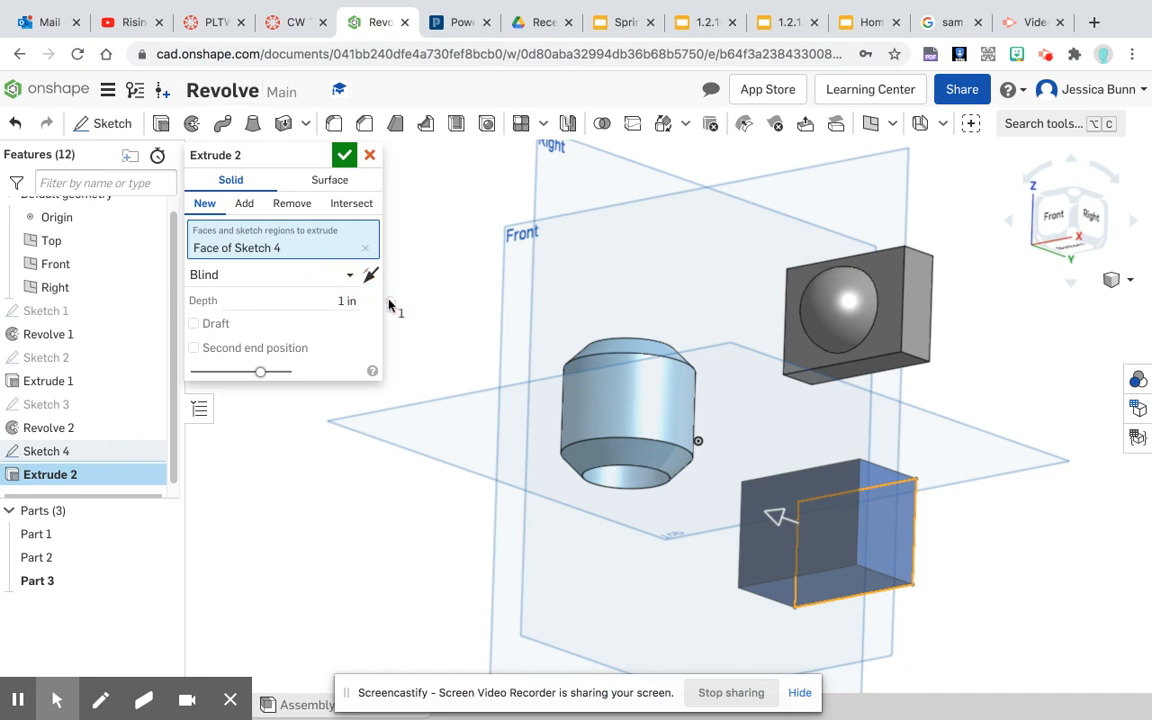
left_click(346, 300)
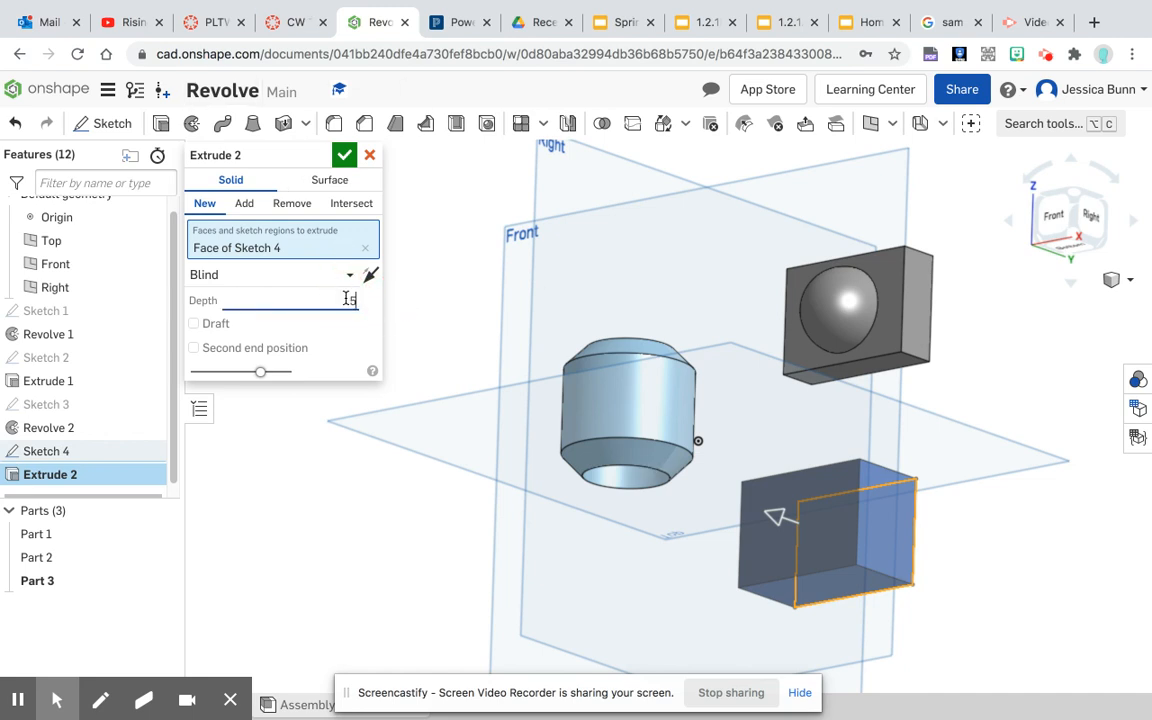
type("0.5")
key("Return")
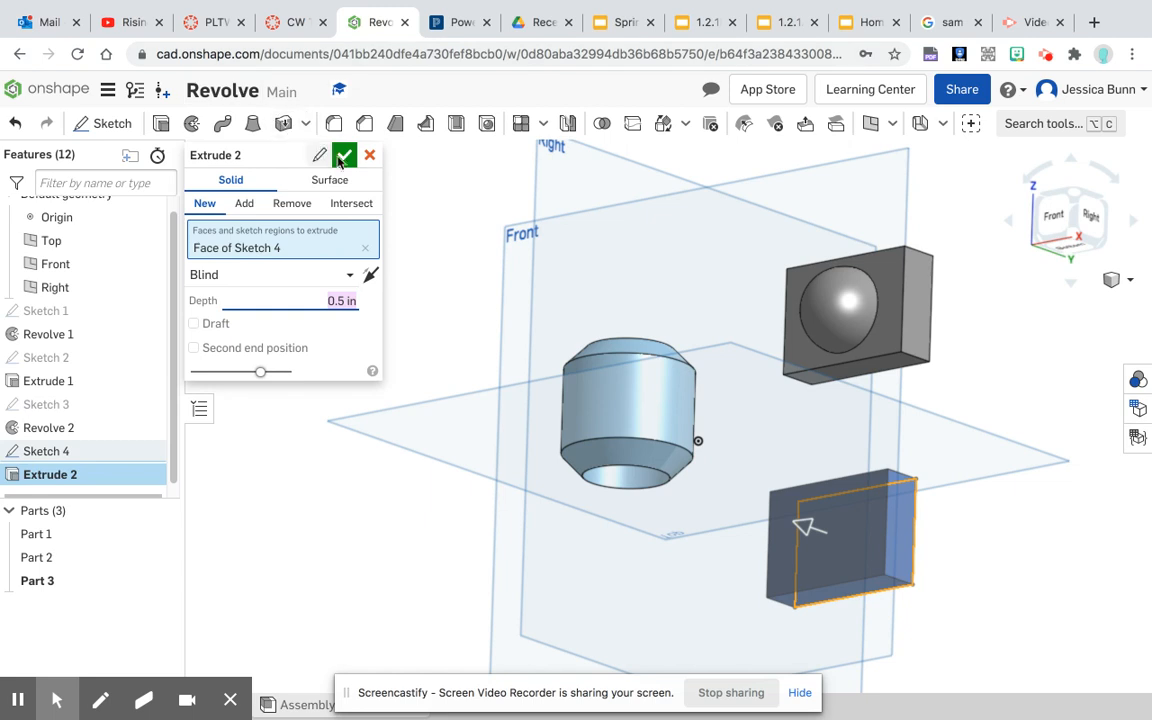
left_click(342, 156)
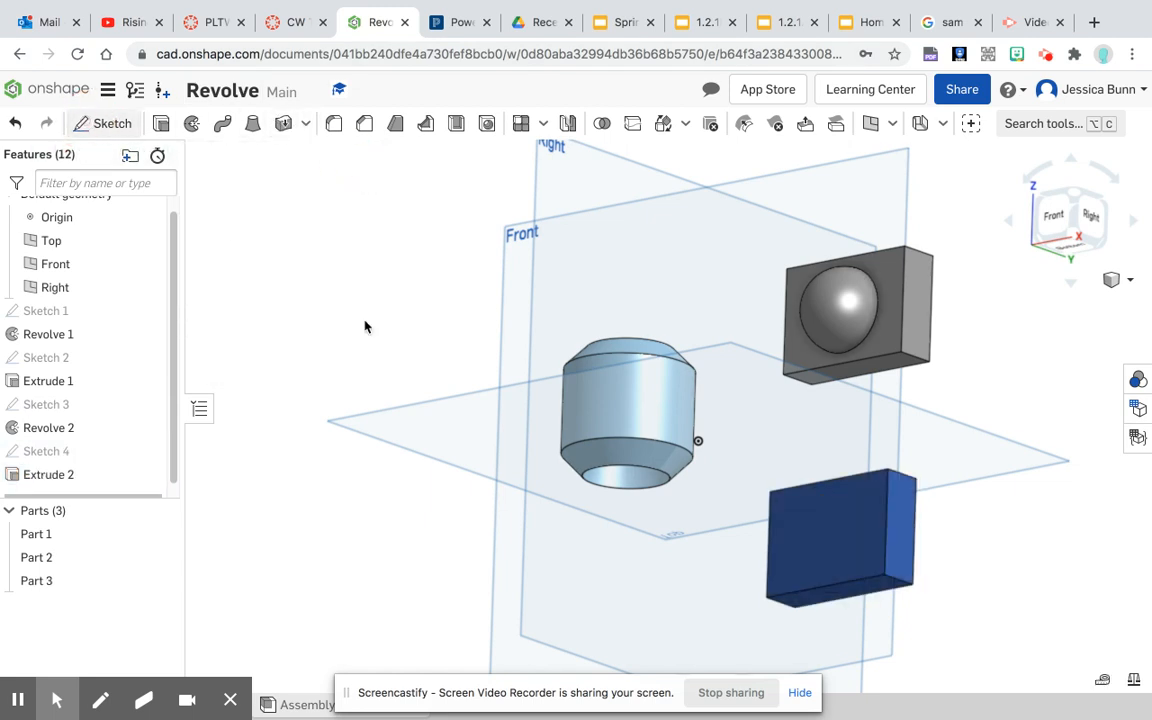
Start a sketch on the new block's front face and draw a vertical line about 0.62 in long near its middle.
key("shift+s")
left_click(812, 517)
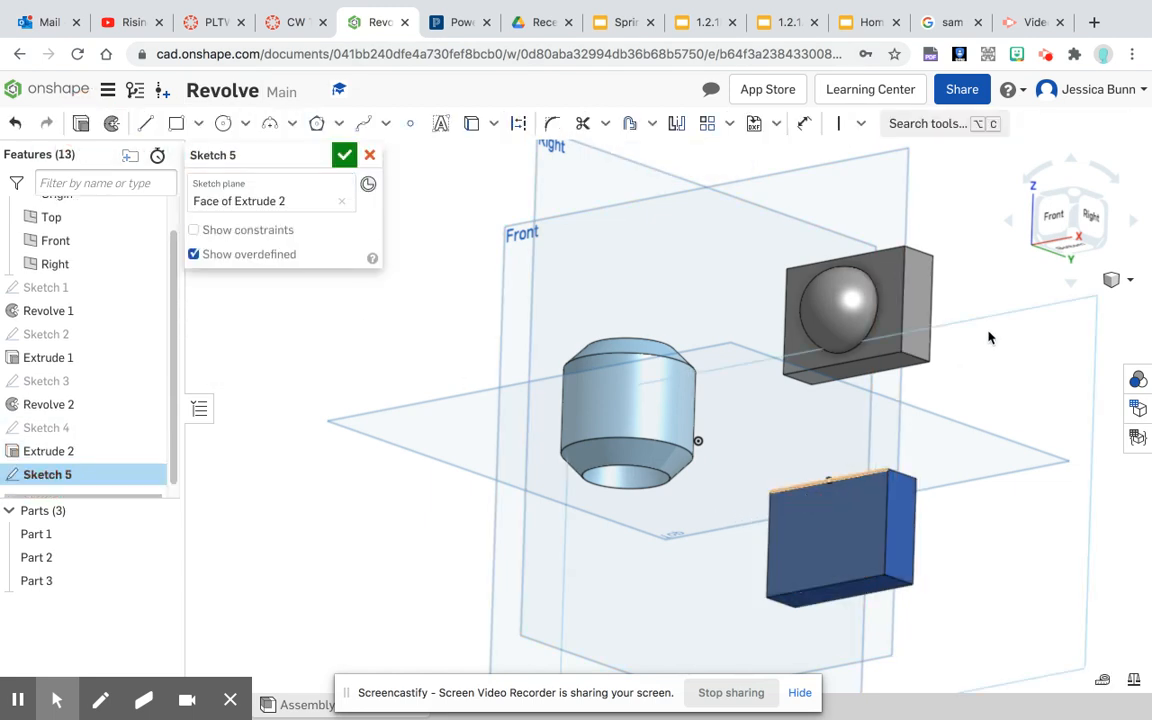
left_click(1053, 216)
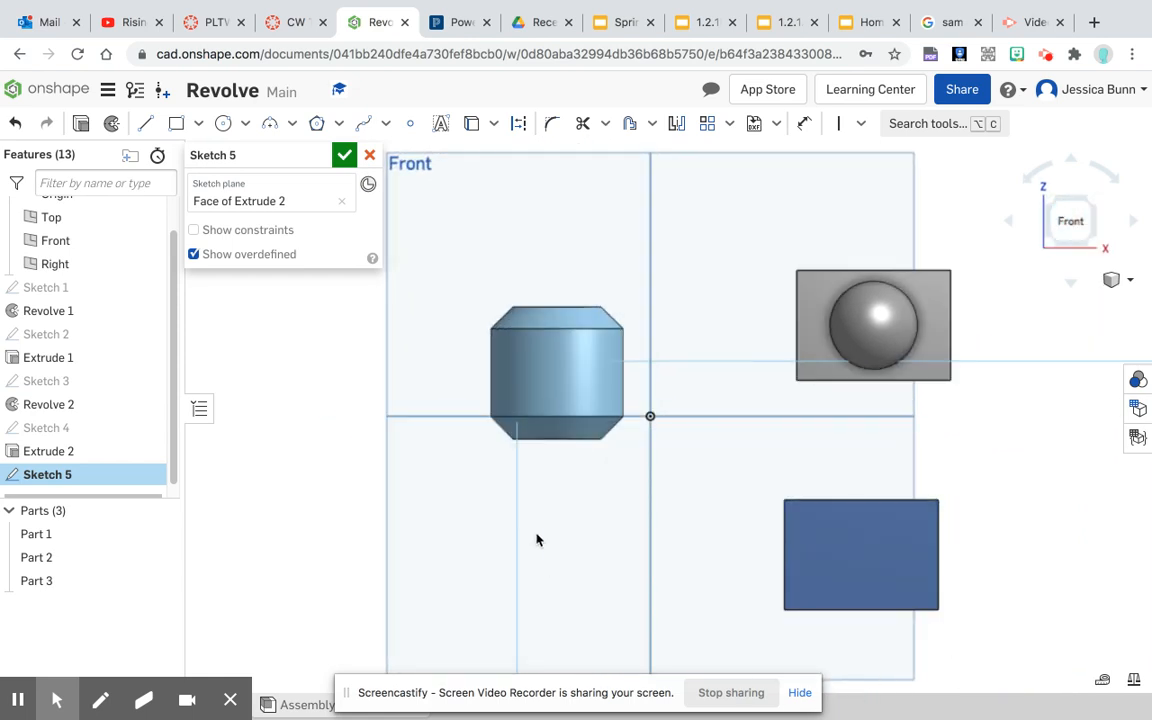
middle_click_drag(1018, 658, 980, 623)
scroll(908, 542, "down", 1)
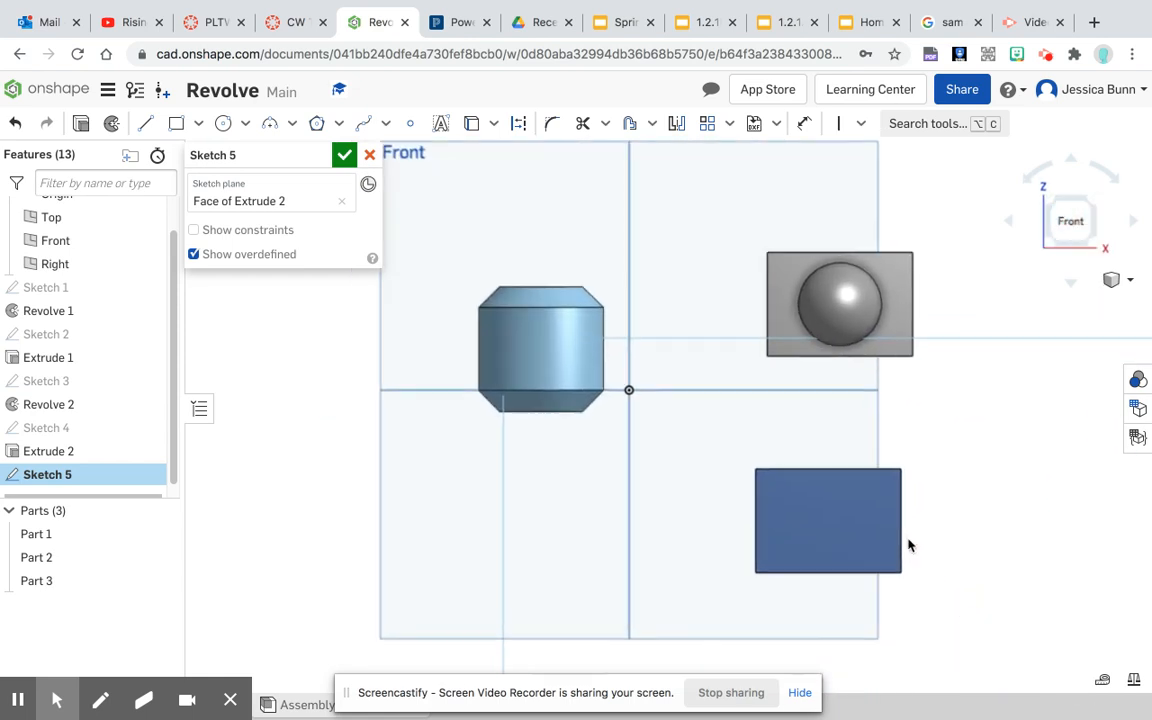
scroll(908, 542, "up", 3)
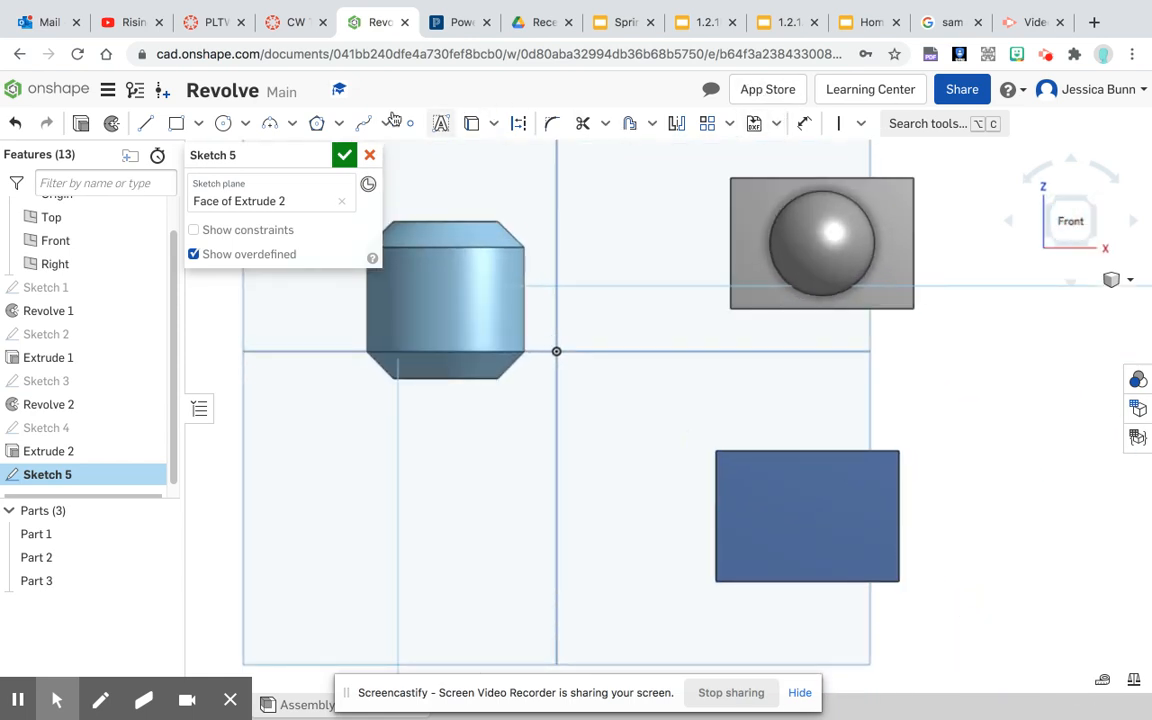
left_click(145, 123)
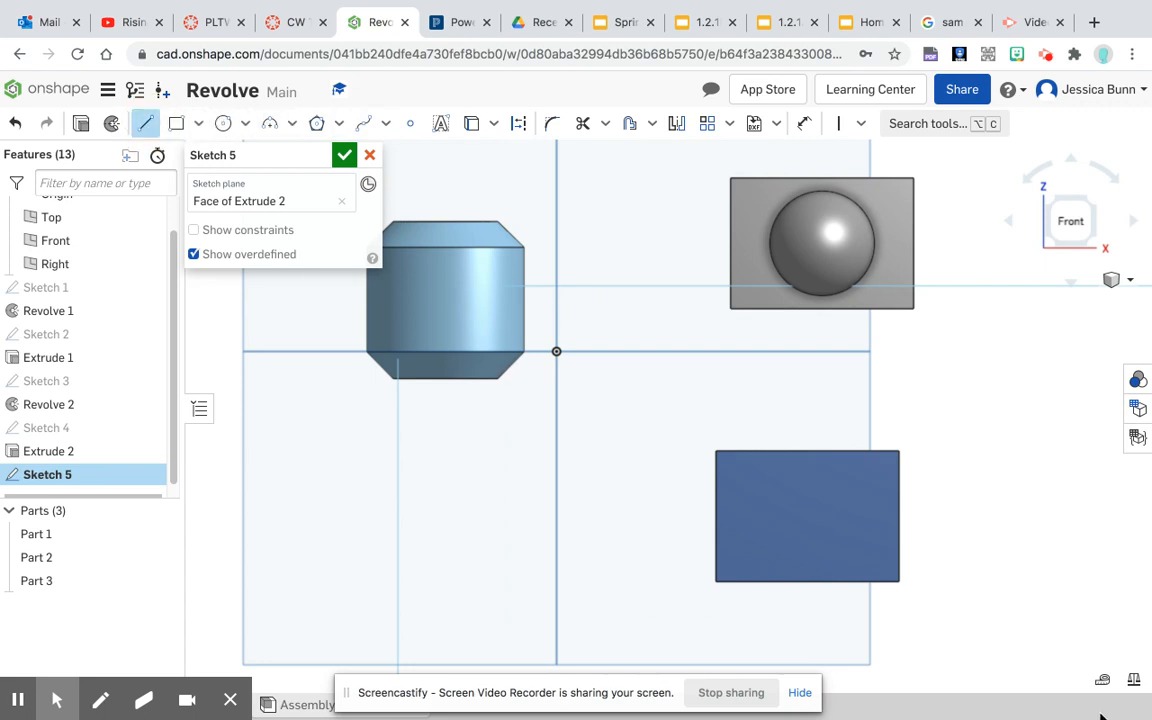
left_click(807, 476)
left_click(811, 540)
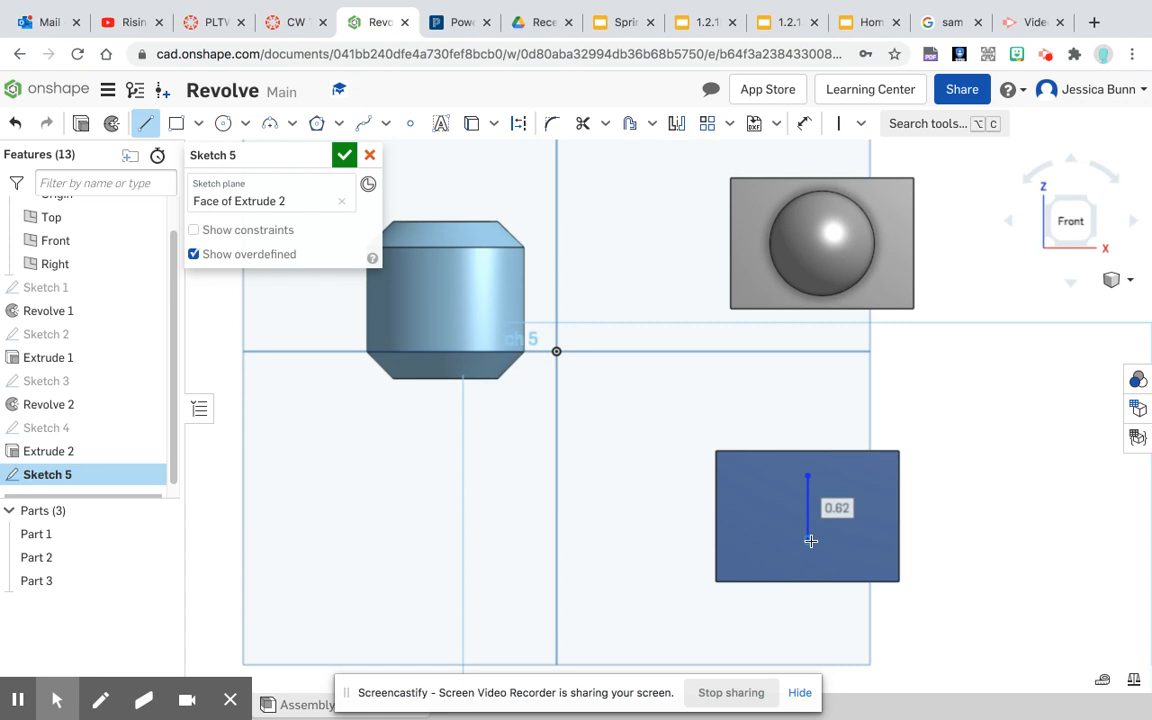
right_click(935, 432)
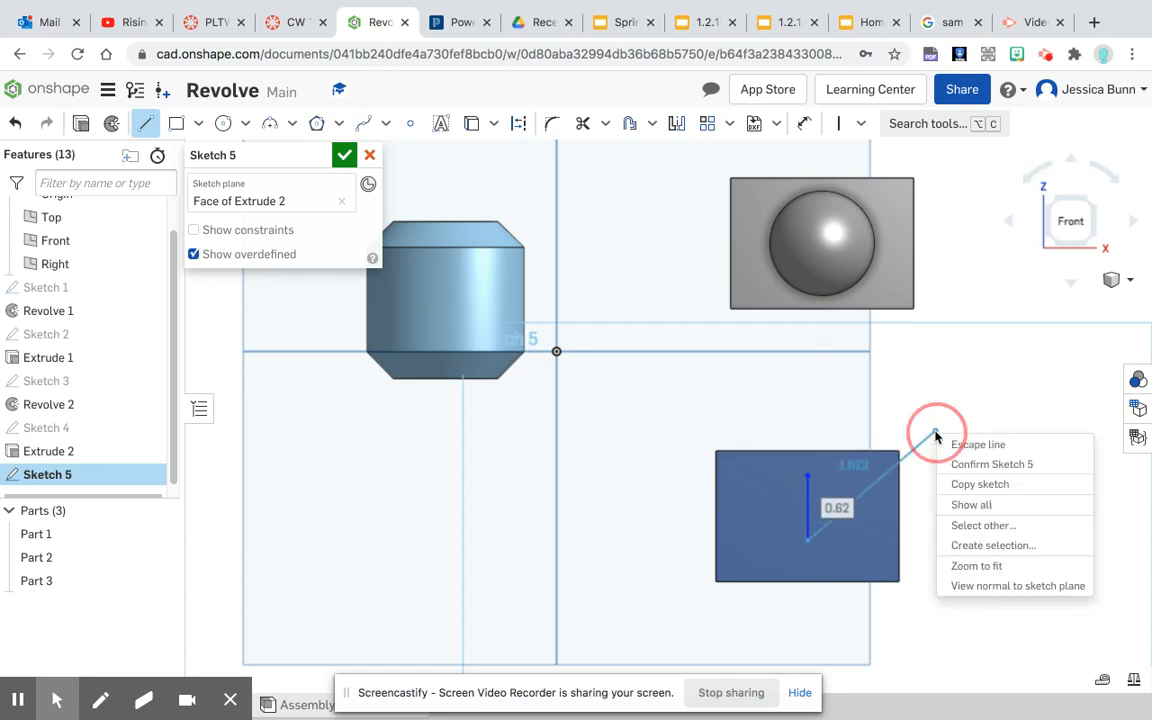
left_click(950, 446)
Set the vertical line's length to 1 in and its lower endpoint's distance from the block's bottom edge to 0.125 in.
left_click(804, 123)
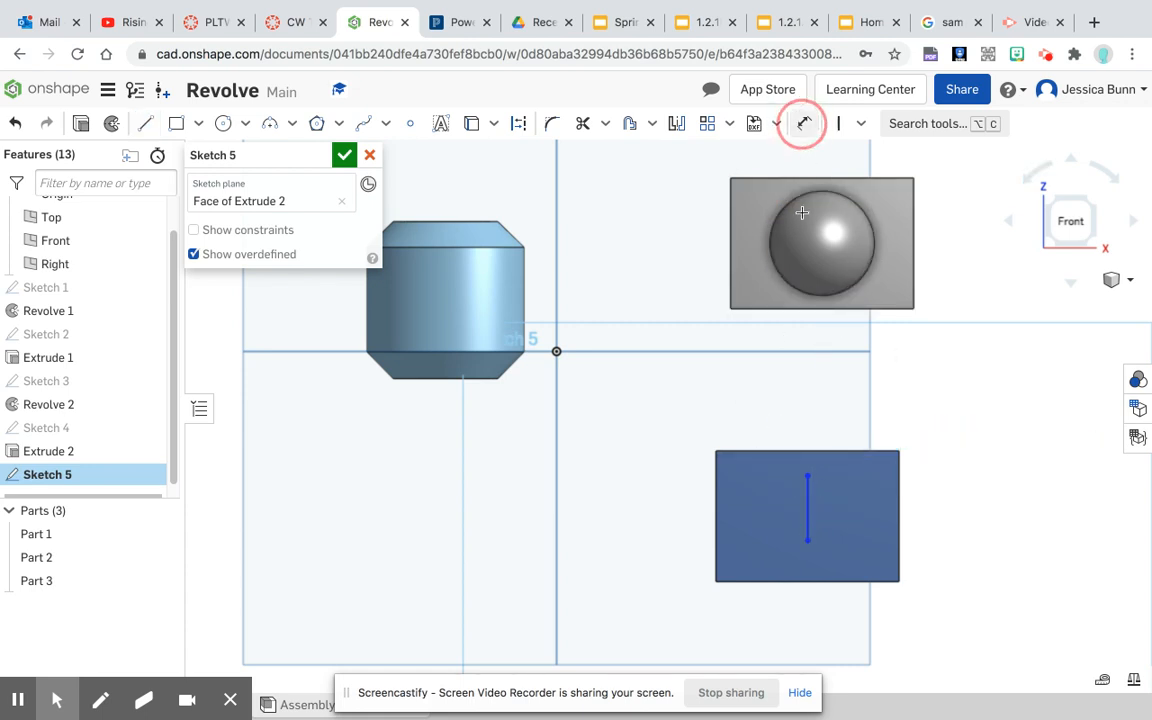
double_click(833, 517)
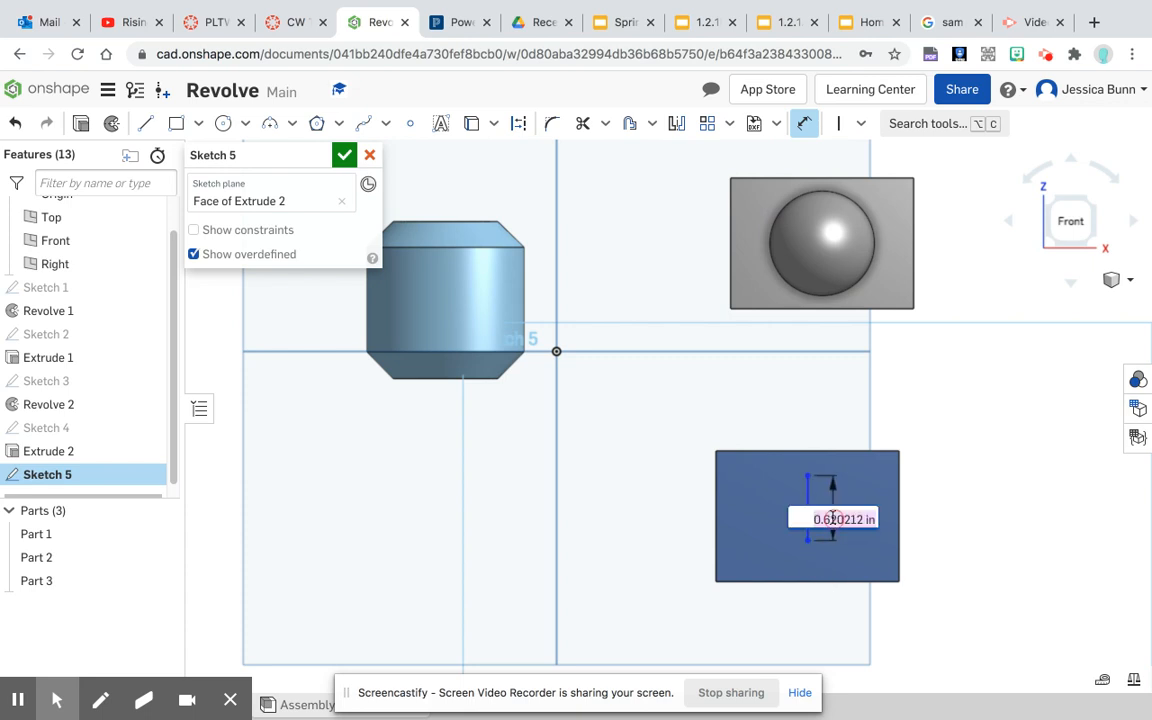
type("1")
key("Return")
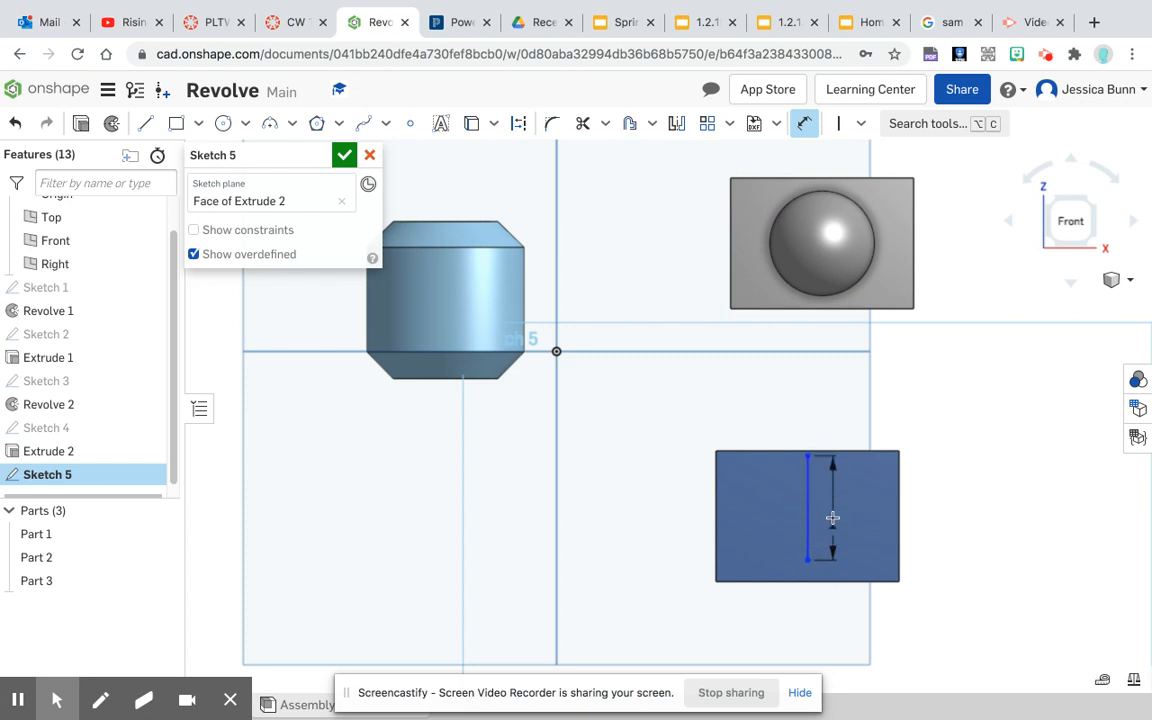
left_click(812, 582)
left_click(944, 572)
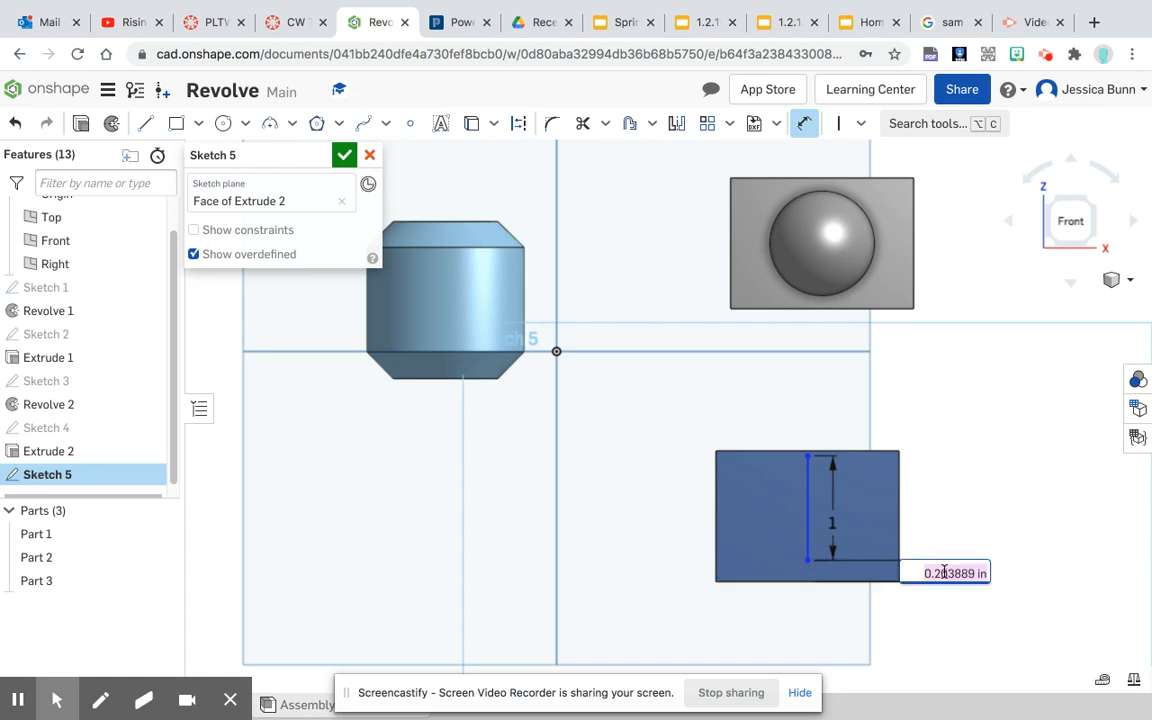
type(".")
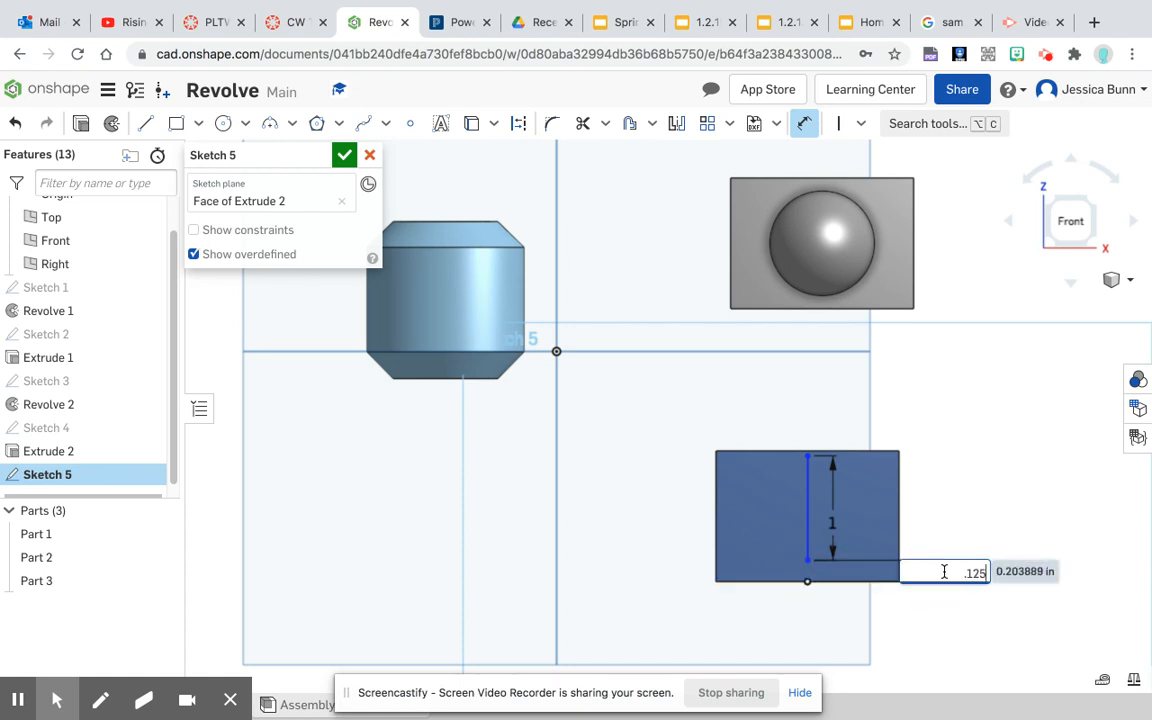
type("125")
key("Return")
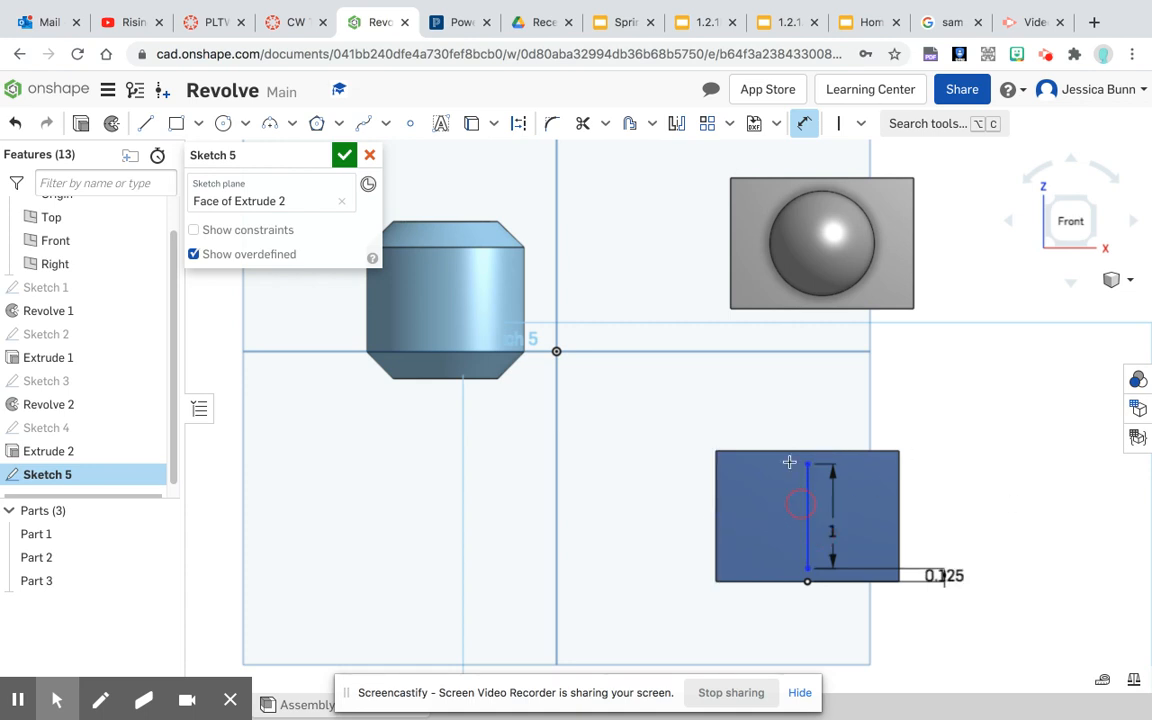
Set the distance between the vertical line and the block's left edge to 0.875 in.
left_click(717, 490)
key("Escape")
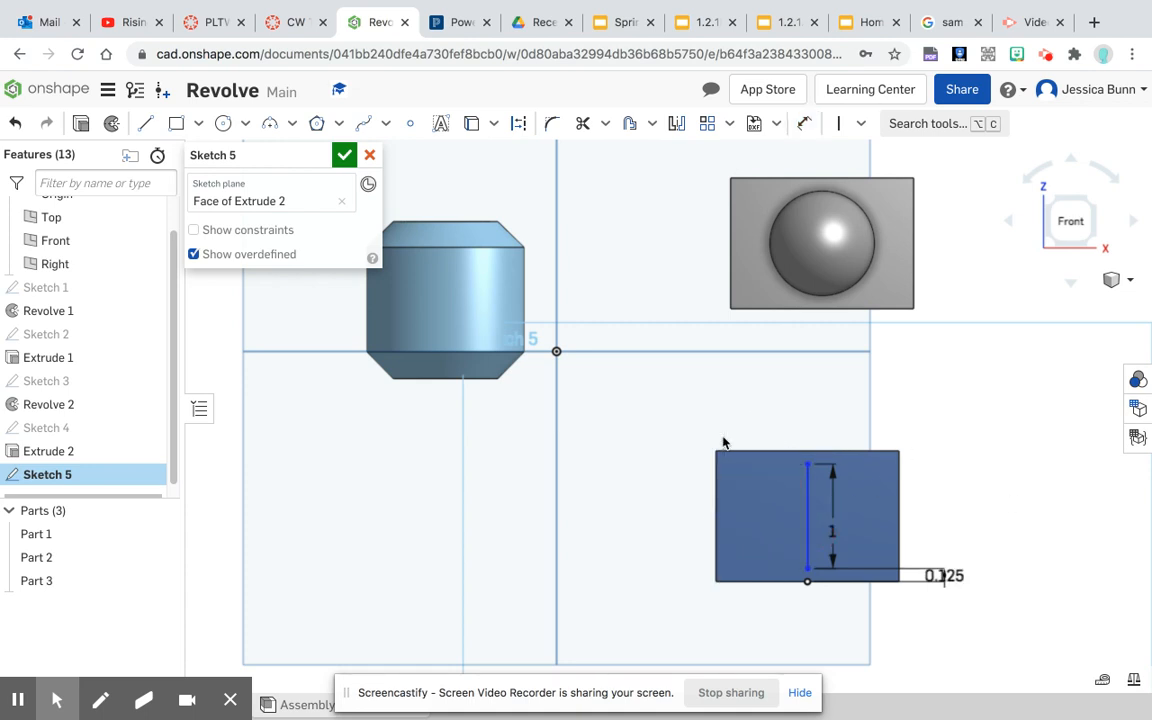
left_click(803, 128)
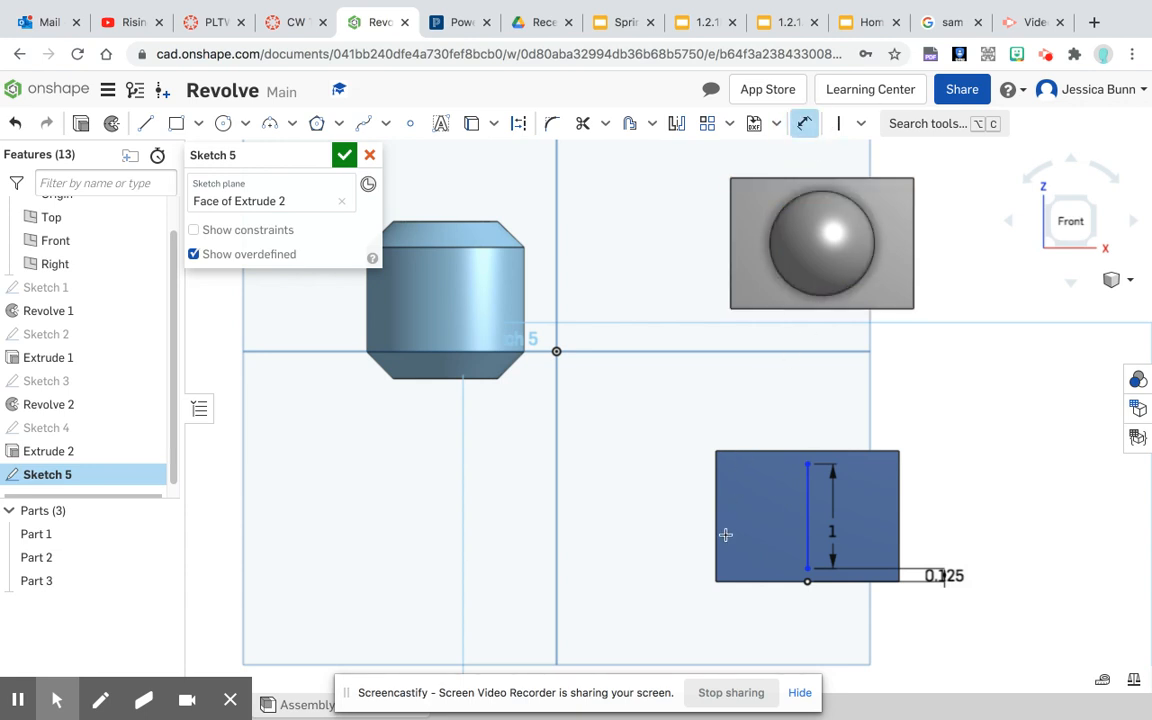
left_click(805, 527)
left_click(717, 490)
left_click(761, 407)
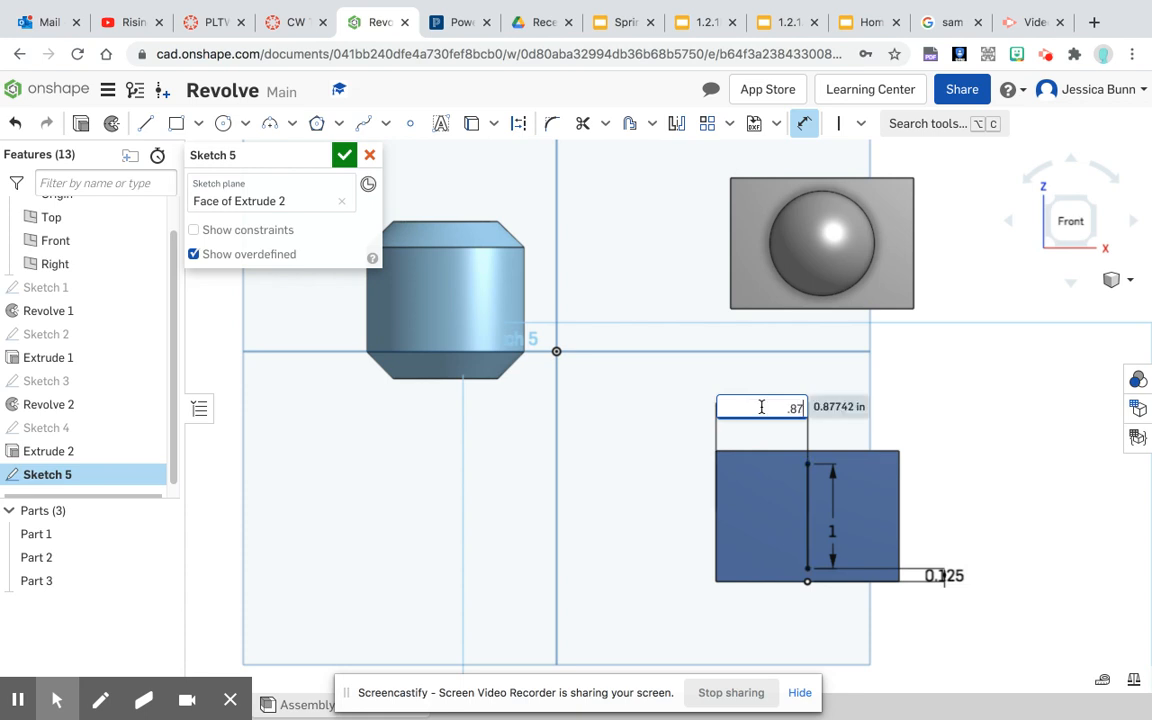
type(".875")
key("Return")
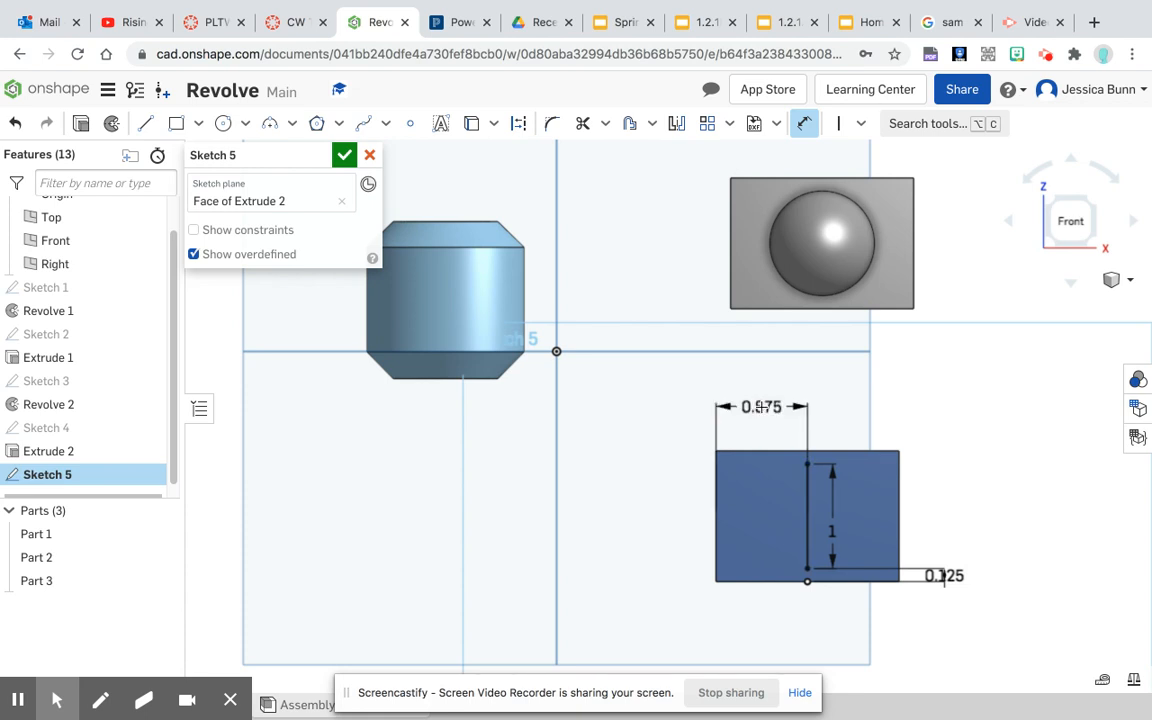
Draw a three-point arc of about 0.502 in radius joining the line's endpoints and bulging toward the block's left edge.
left_click(266, 124)
left_click(807, 465)
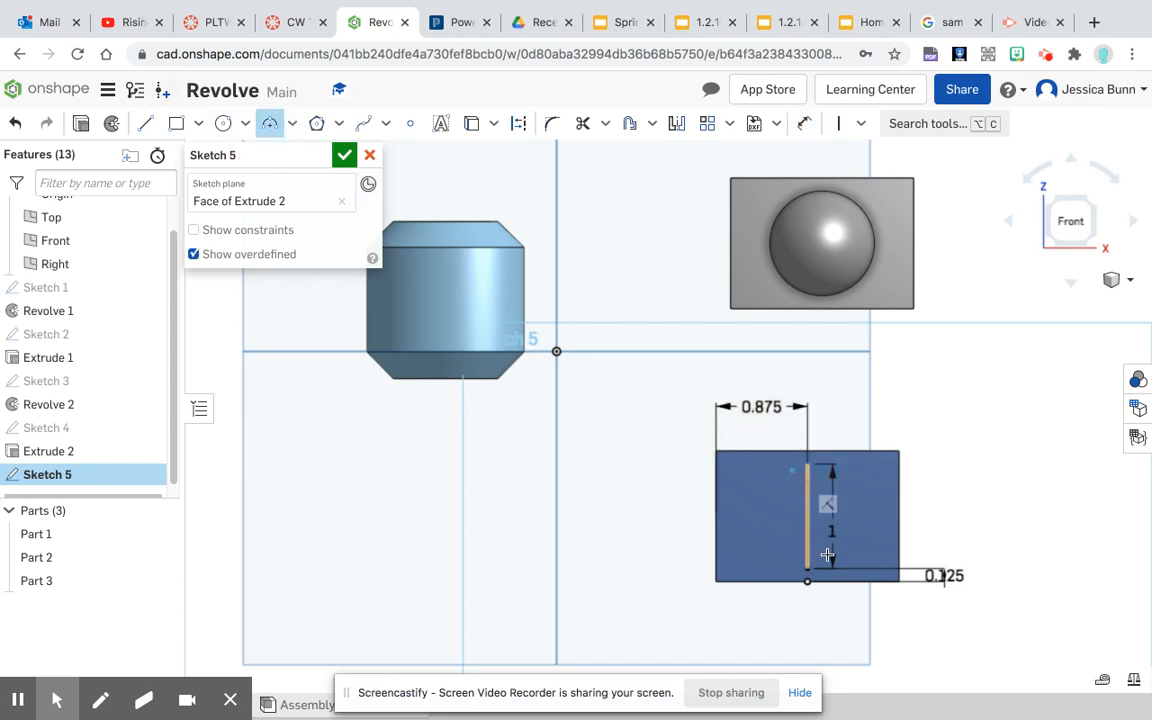
left_click(786, 553)
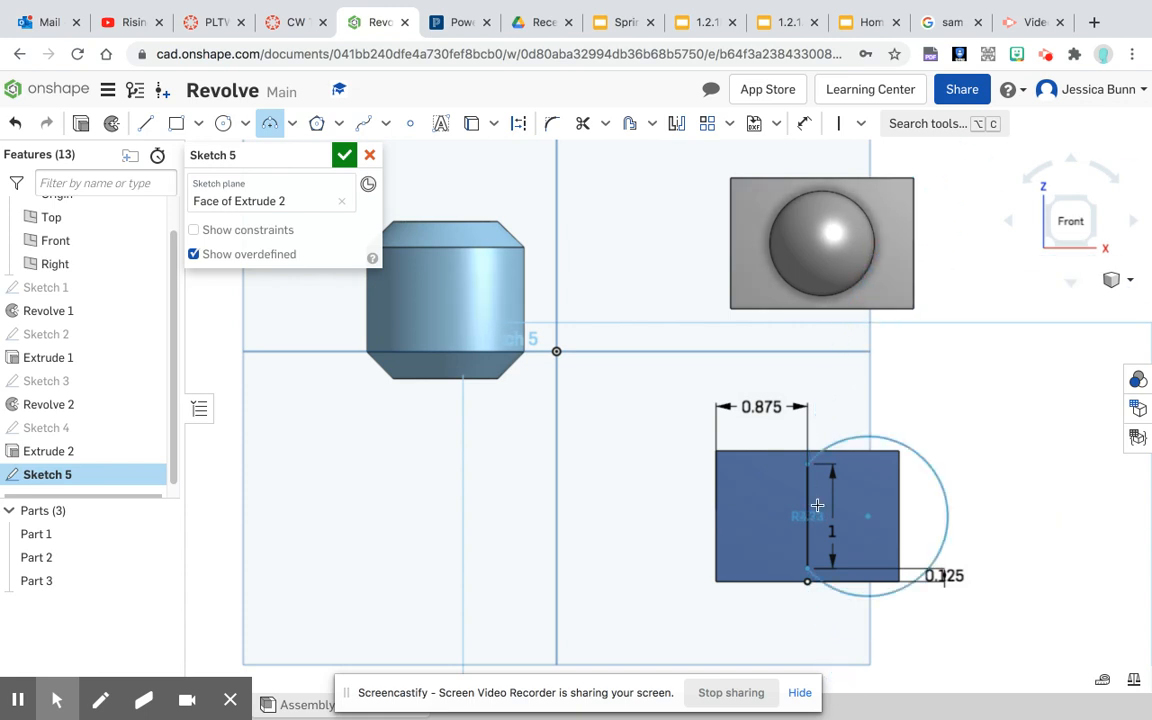
left_click(750, 520)
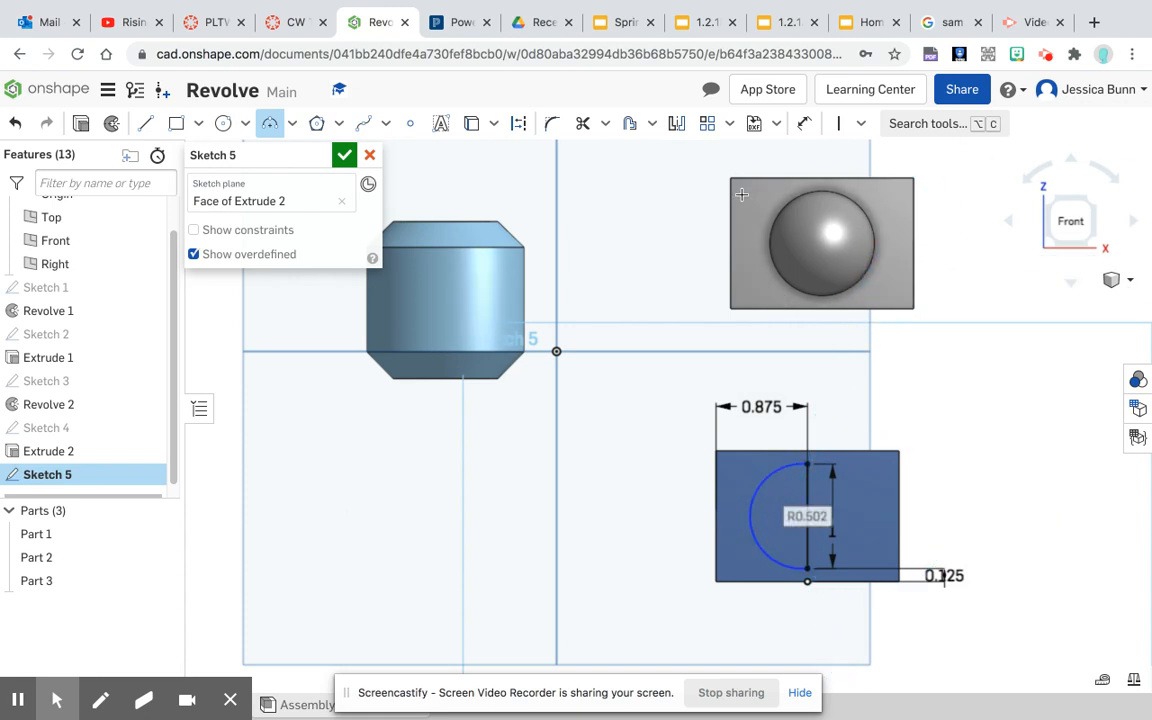
Set the arc's radius to 0.5 in and finish the sketch.
left_click(803, 124)
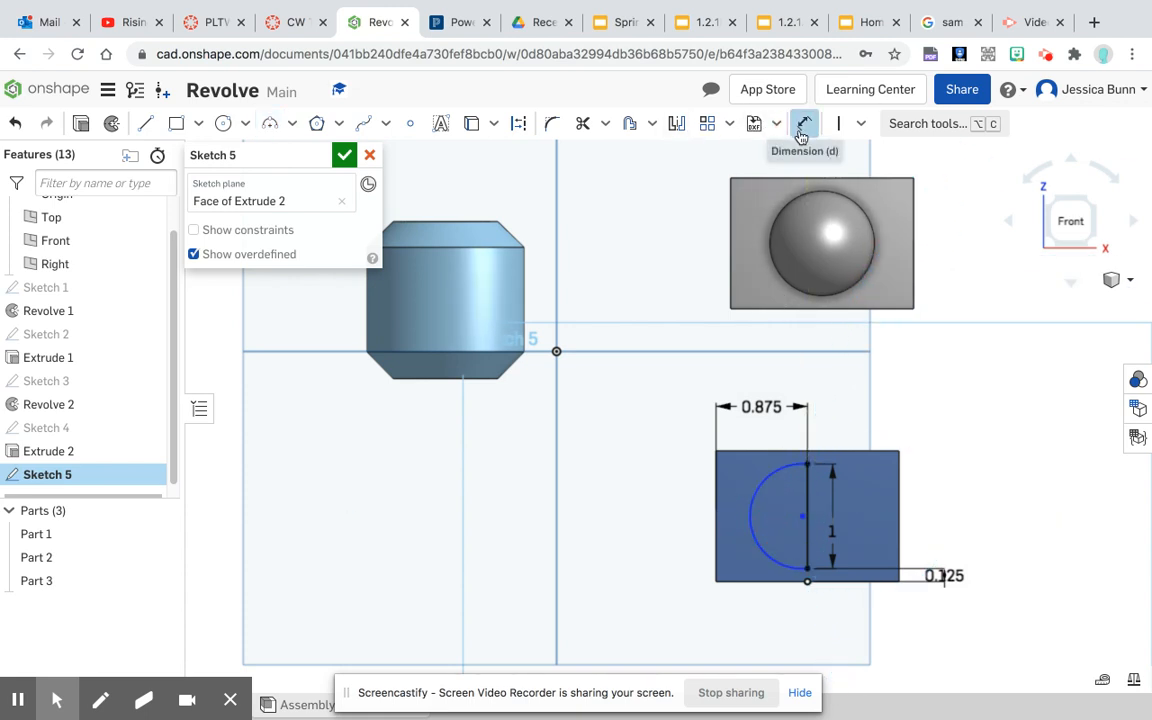
left_click(752, 545)
left_click(672, 556)
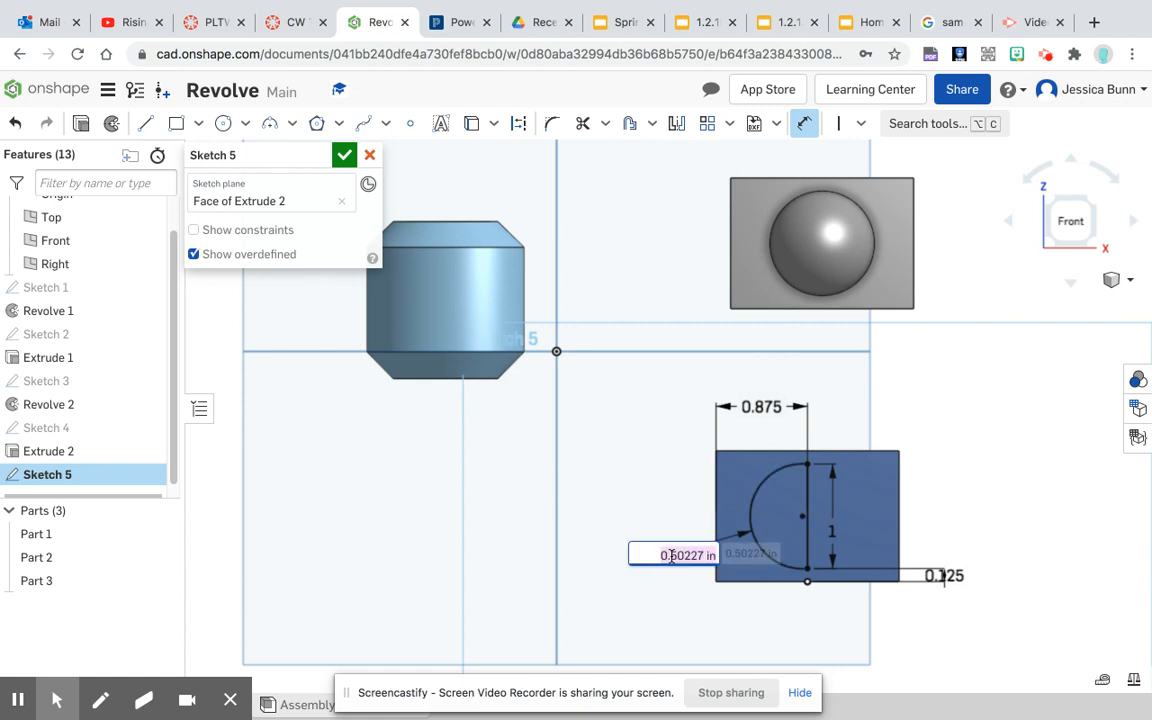
key("BackSpace")
type(".5")
key("Return")
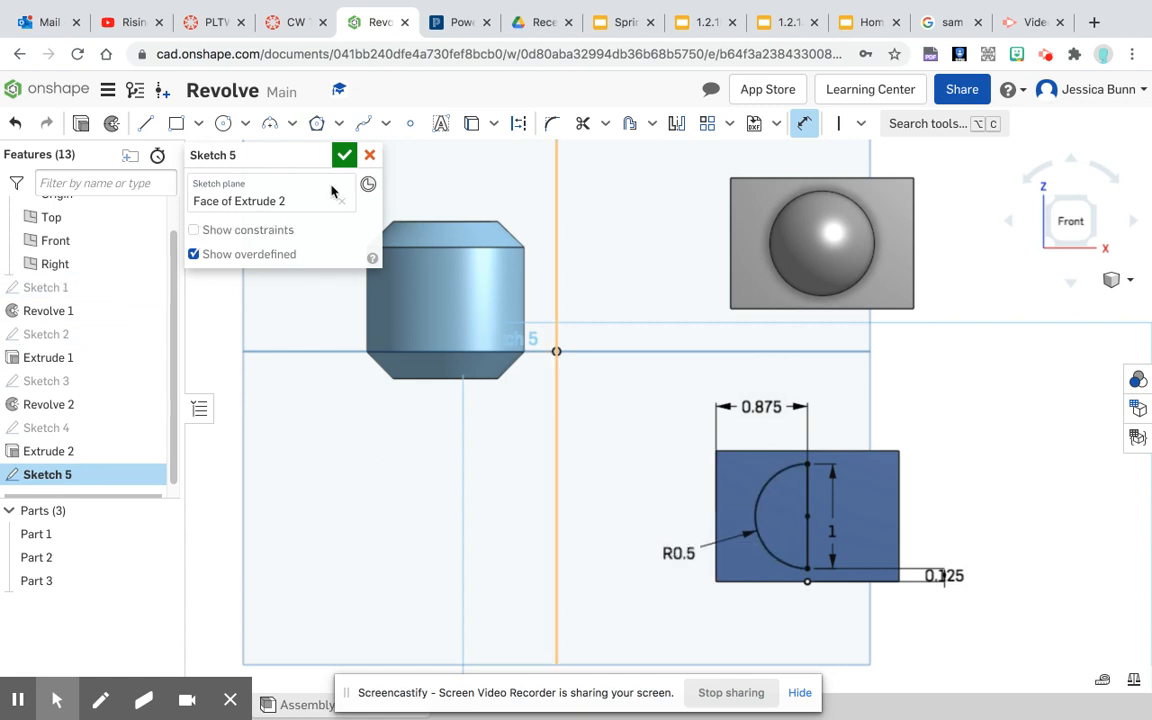
left_click(344, 155)
Try to remove a sphere from the new block by revolving the semicircle region a full turn about its straight edge.
right_click_drag(1002, 545, 959, 517)
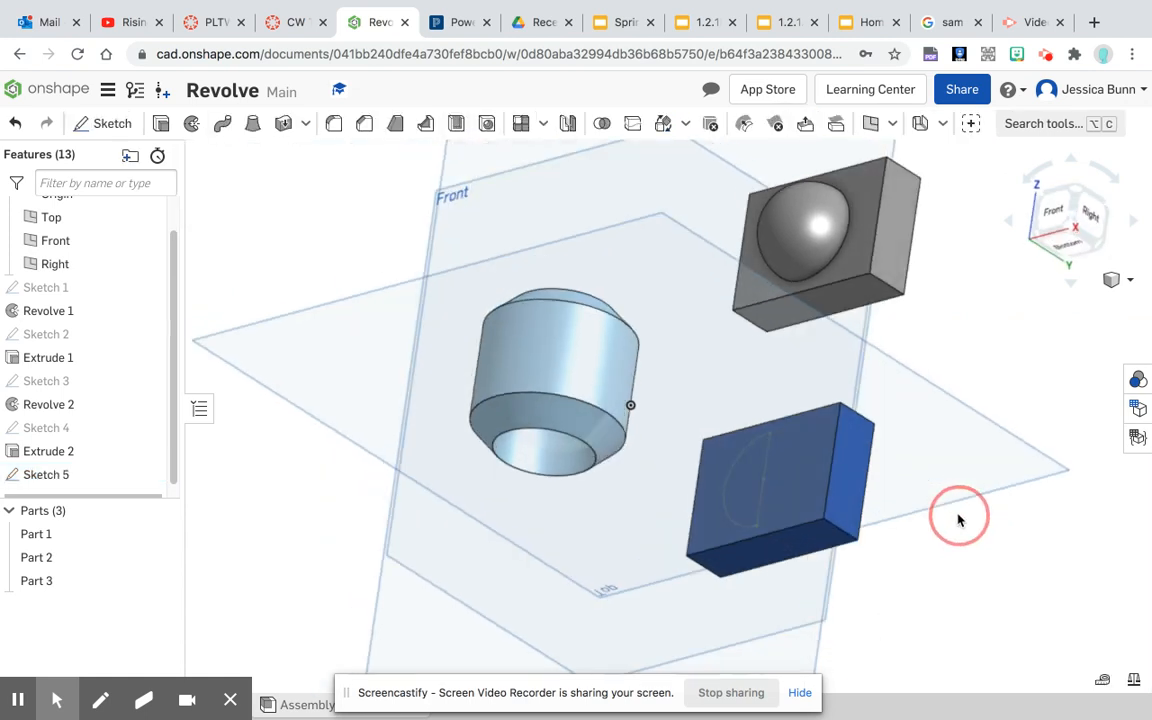
left_click(190, 126)
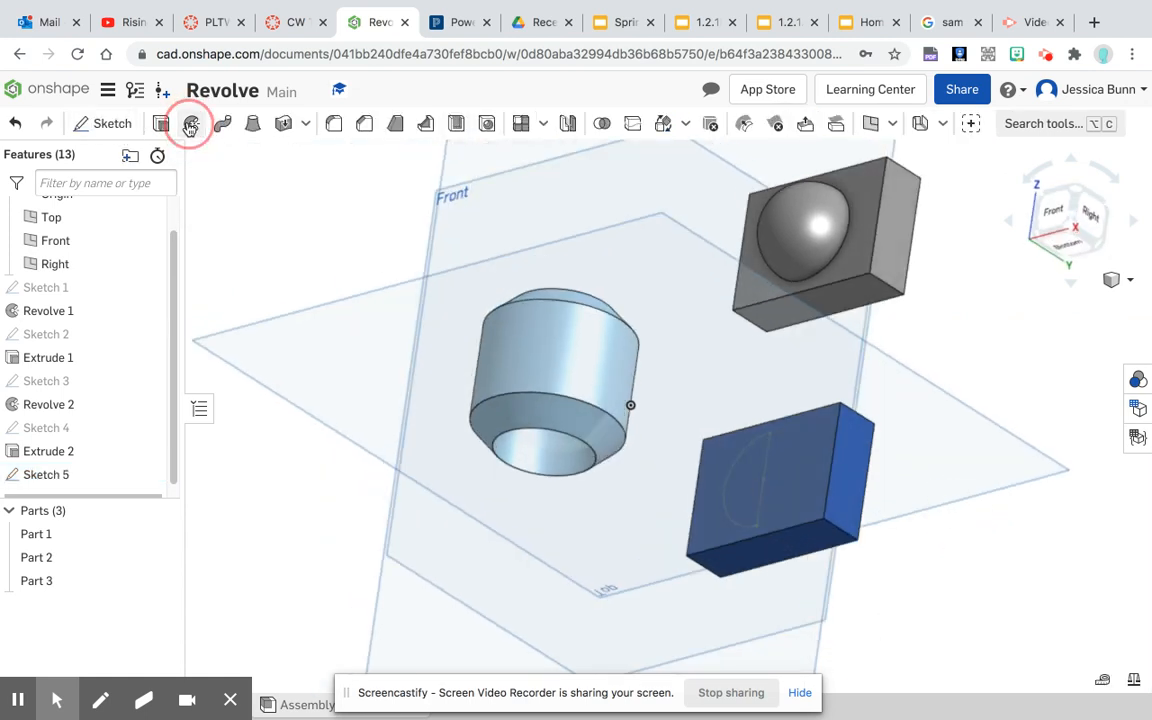
left_click(736, 497)
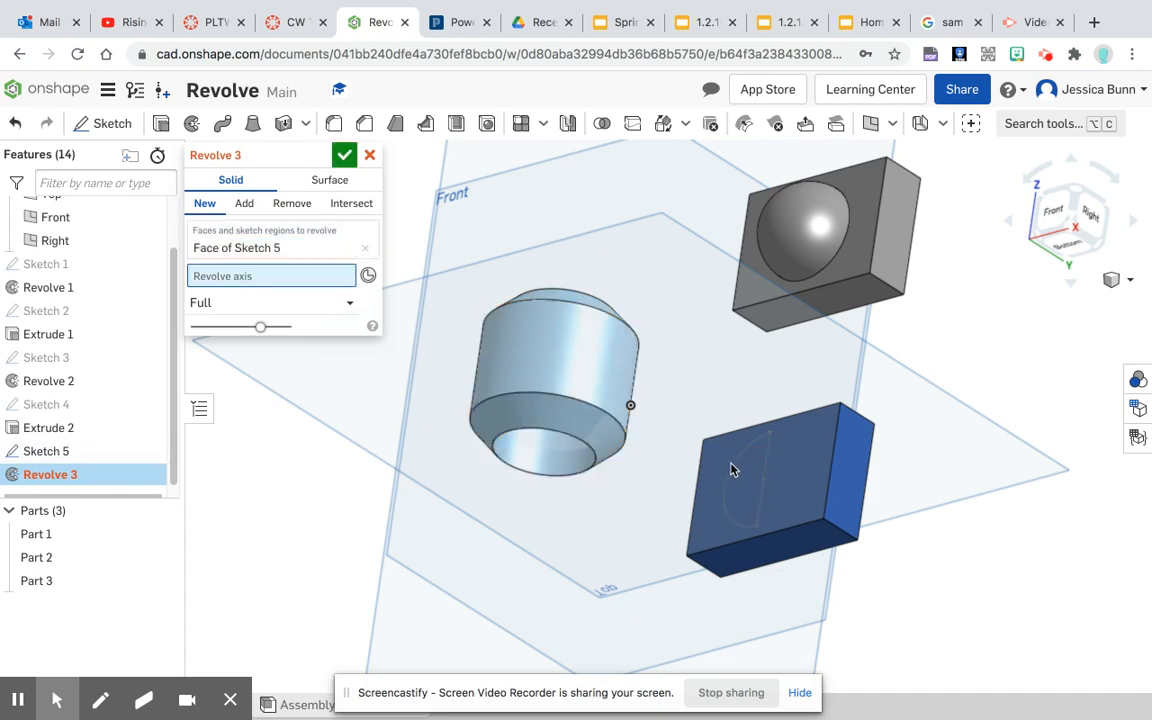
left_click(764, 498)
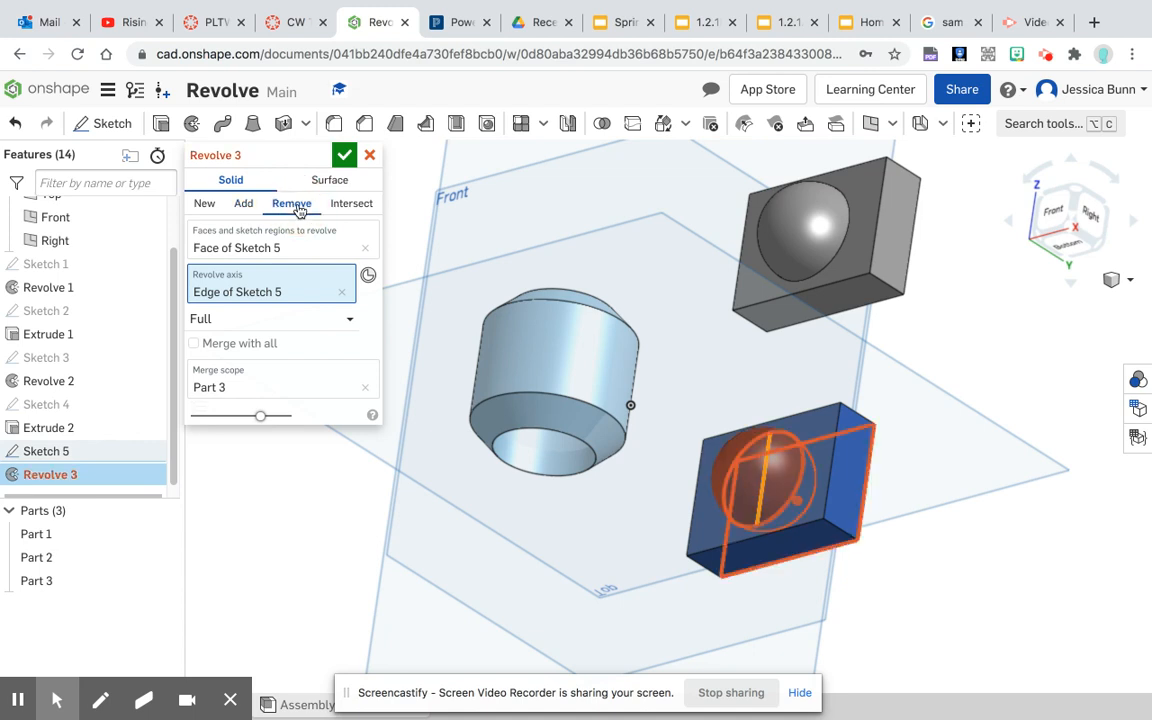
left_click(343, 155)
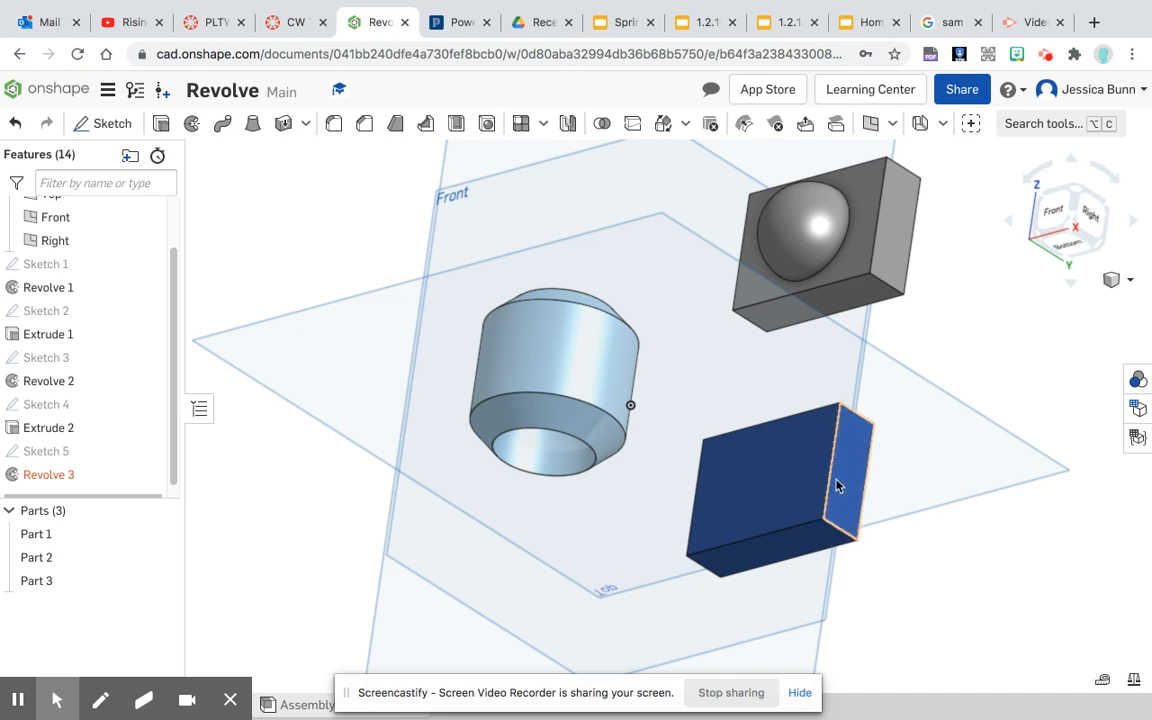
Edit the second block's extrusion and set its depth to 1 in so the revolved cut passes through solid material.
double_click(48, 428)
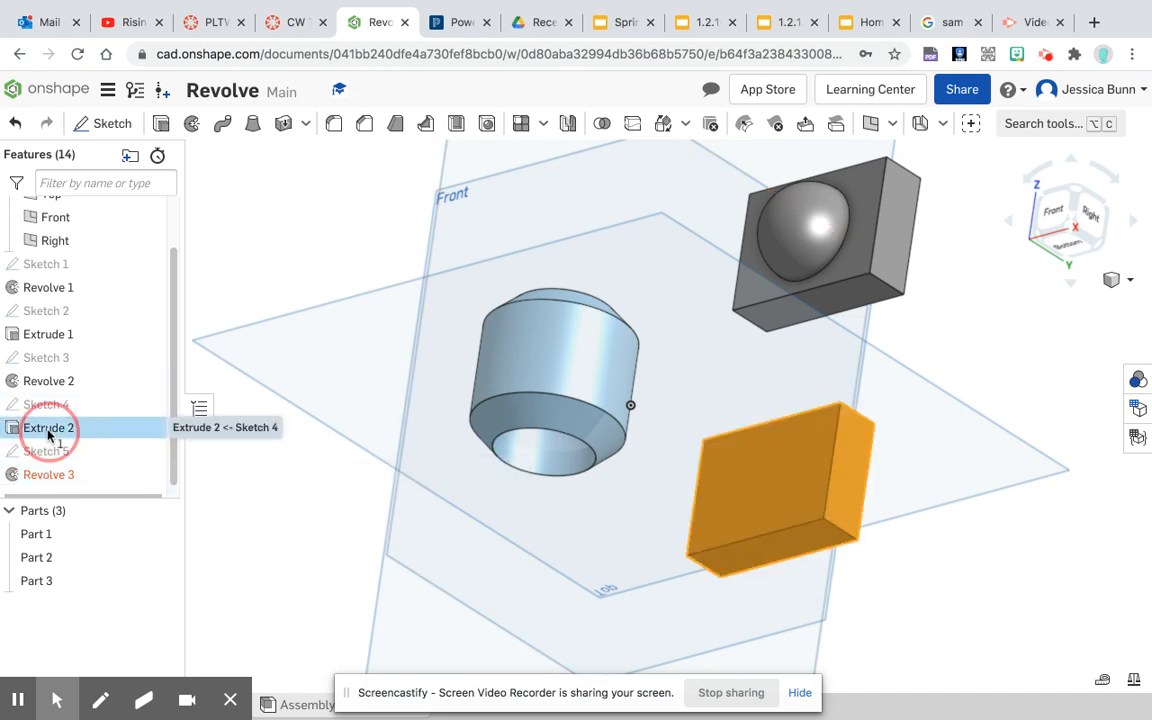
left_click(322, 300)
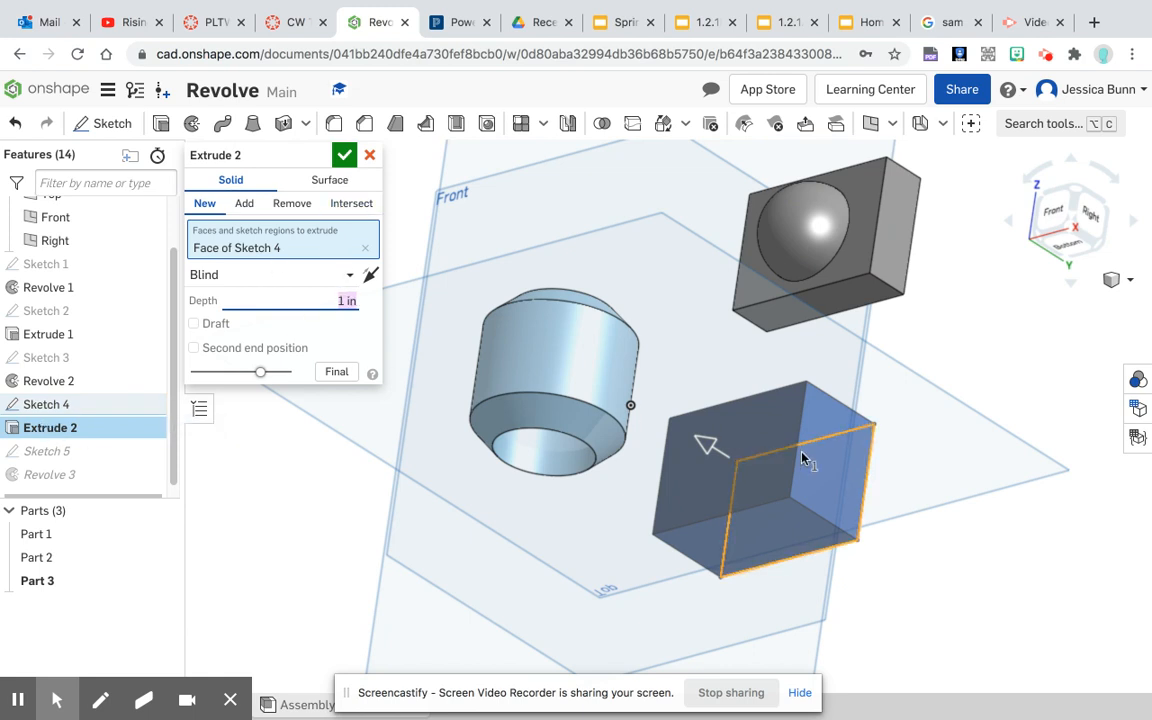
left_click(344, 155)
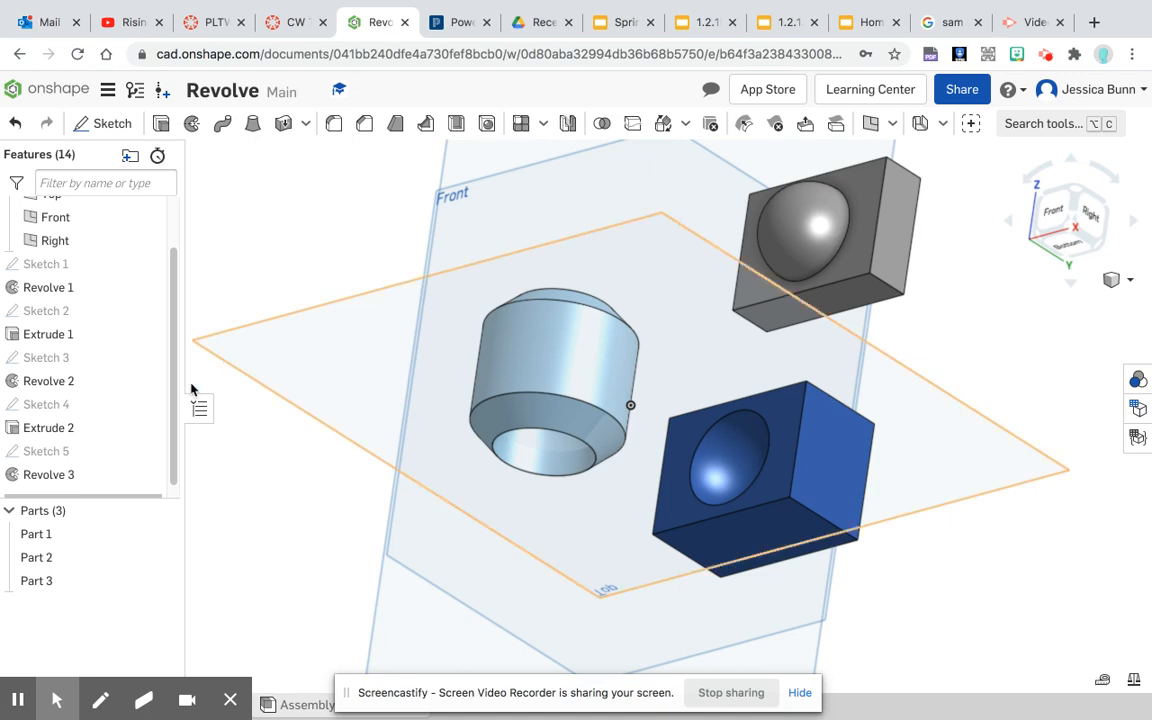
Reduce the second block's extrusion depth to 0.55 in and check the spherical cavity.
right_click_drag(977, 362, 930, 322)
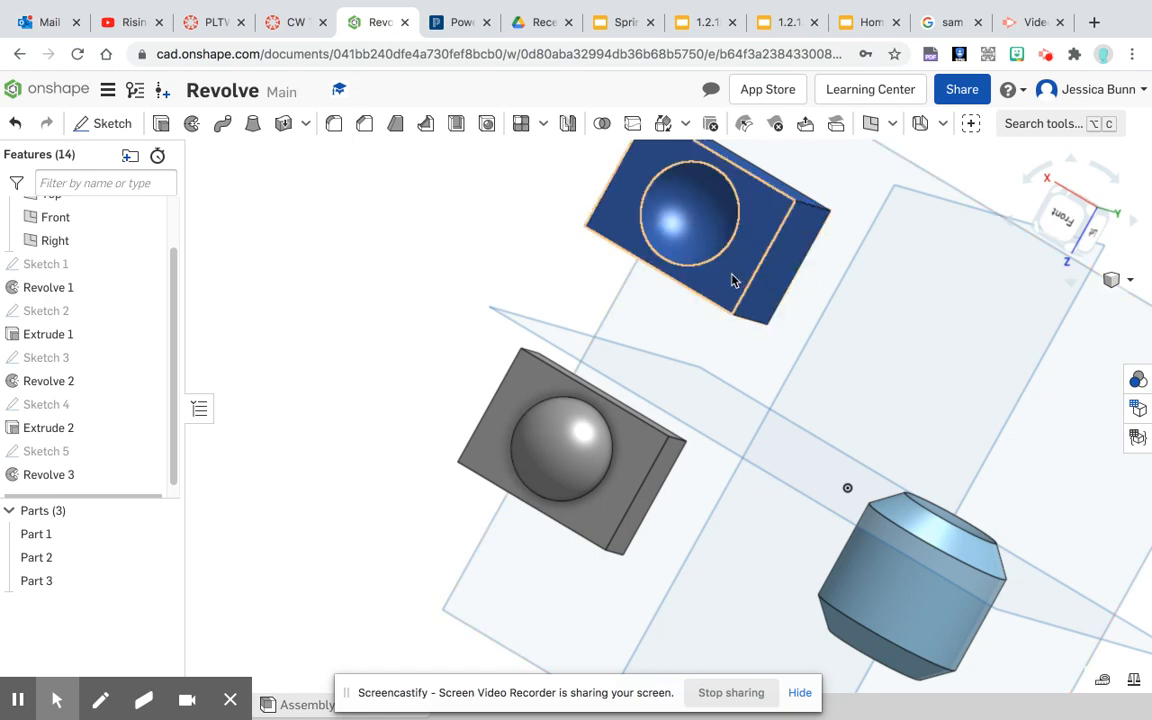
right_click_drag(627, 322, 437, 175)
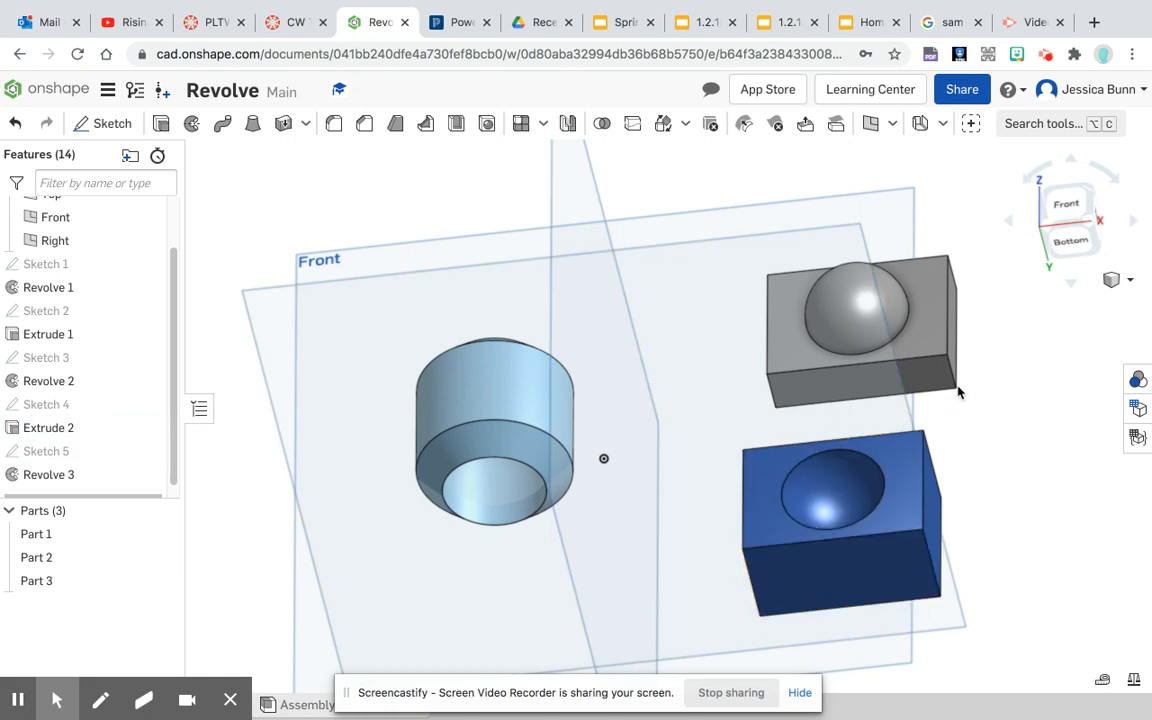
left_click(64, 428)
double_click(64, 428)
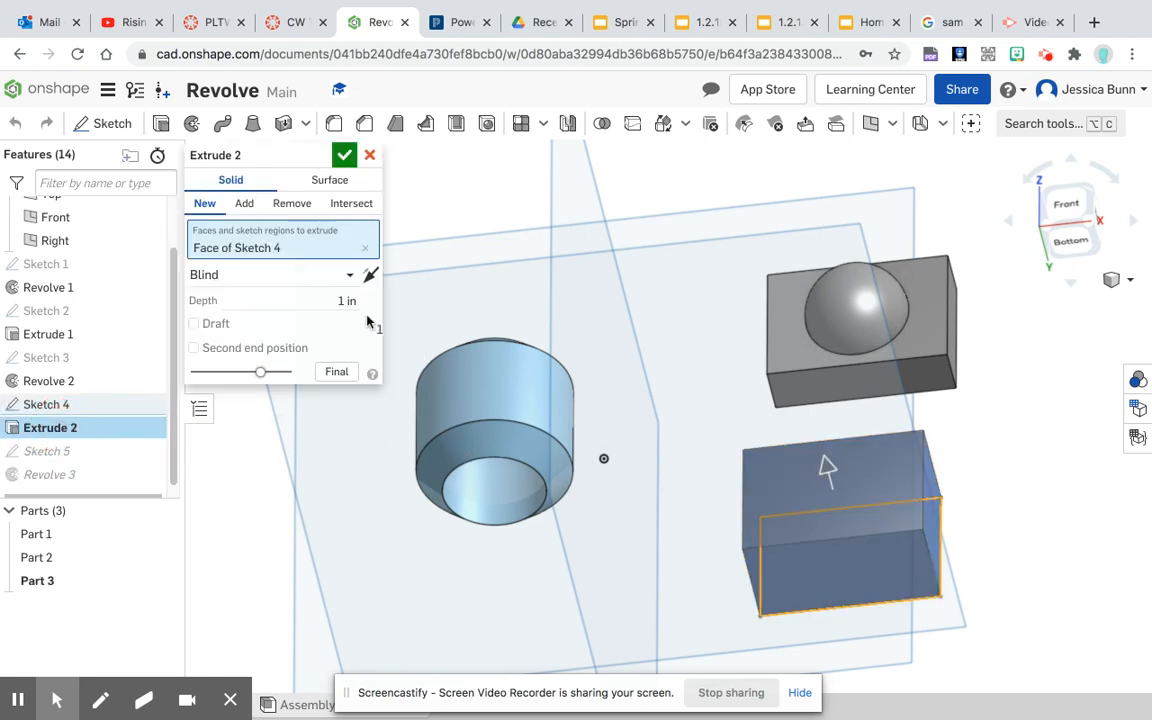
left_click_drag(337, 301, 383, 303)
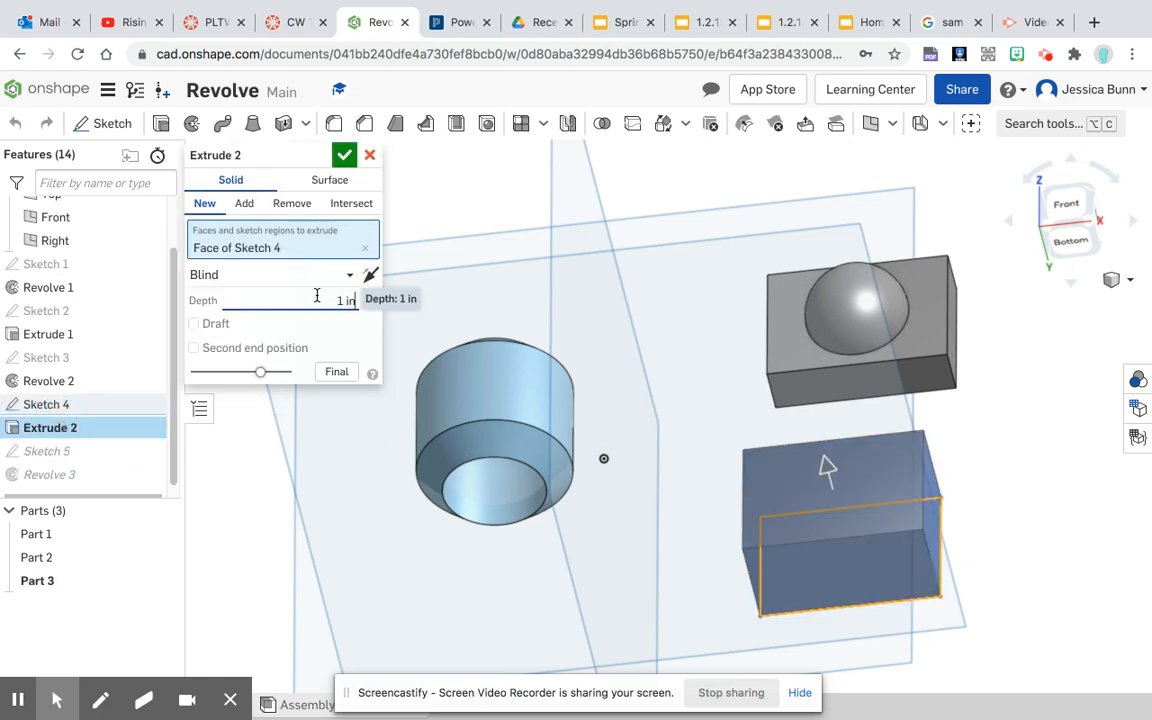
type("1")
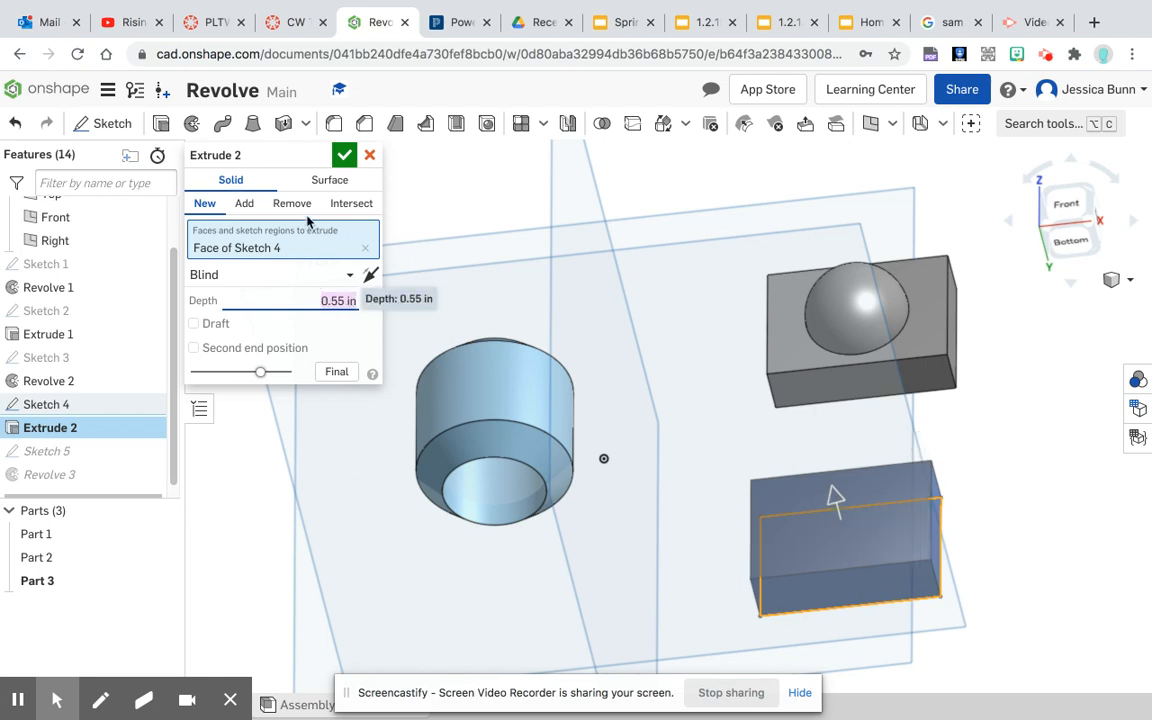
left_click(344, 157)
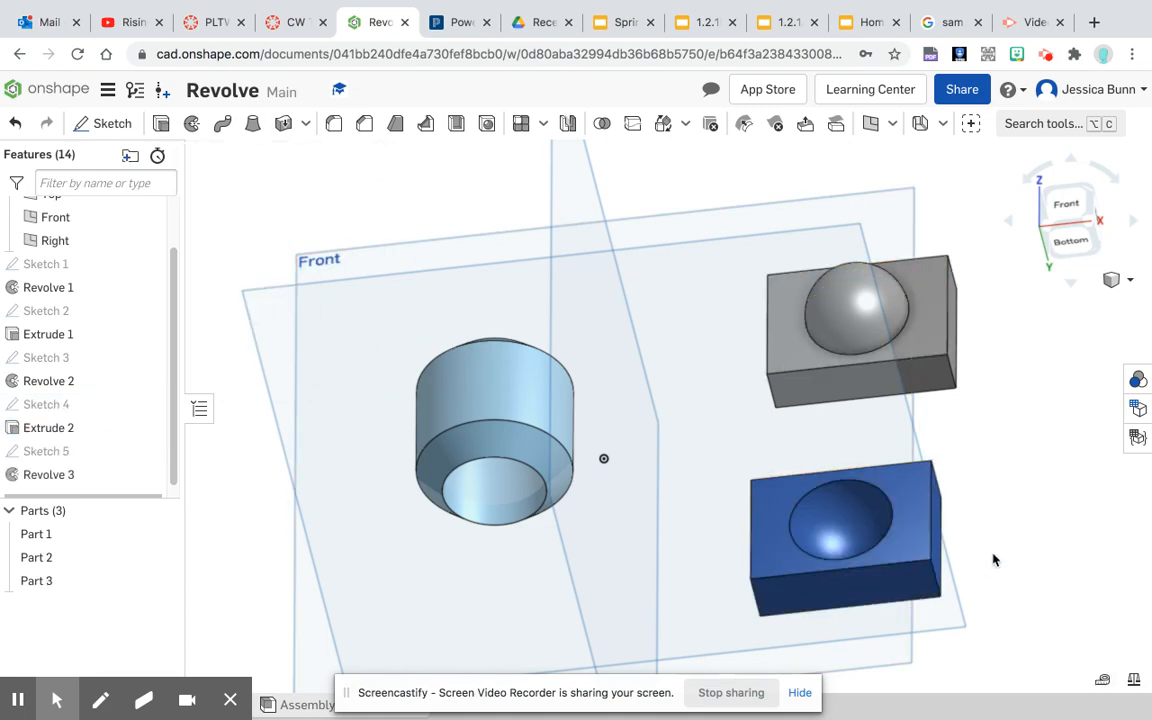
right_click_drag(993, 559, 784, 496)
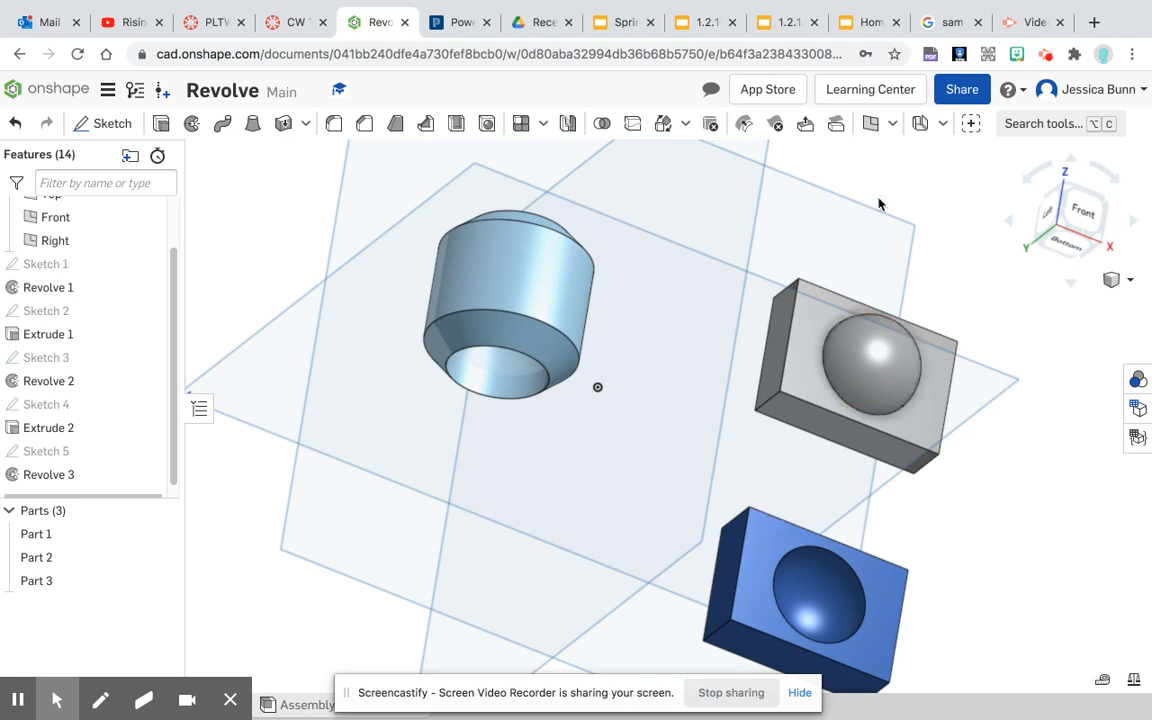